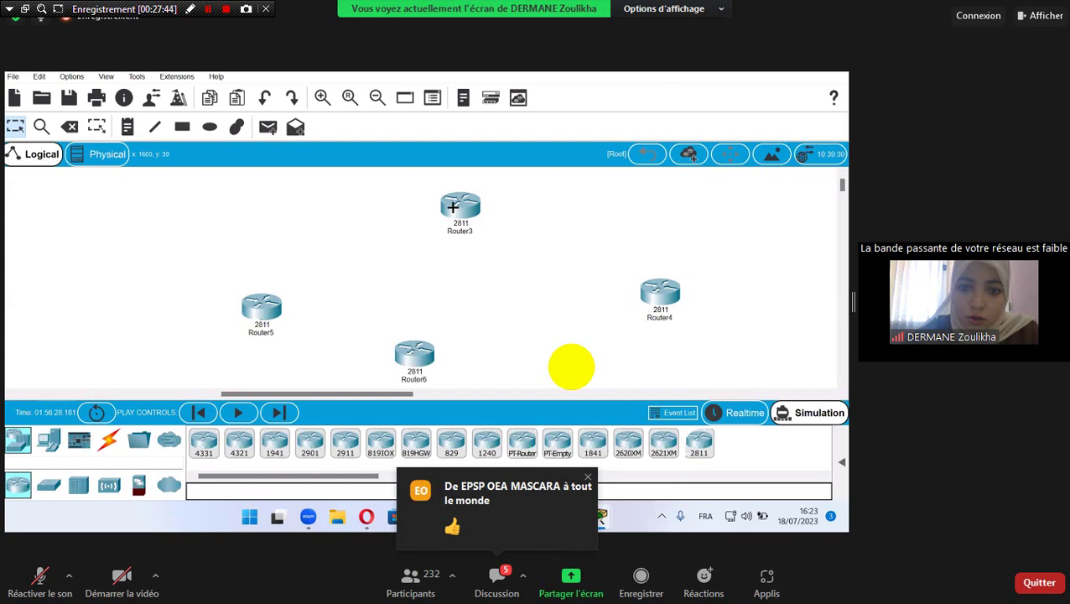
Step: Move Router3 aside, place another 2811 router level with it, and shift Router6 down between the outer routers
{"action": "left_click_drag", "start_coordinate": [452, 207], "coordinate": [391, 198]}
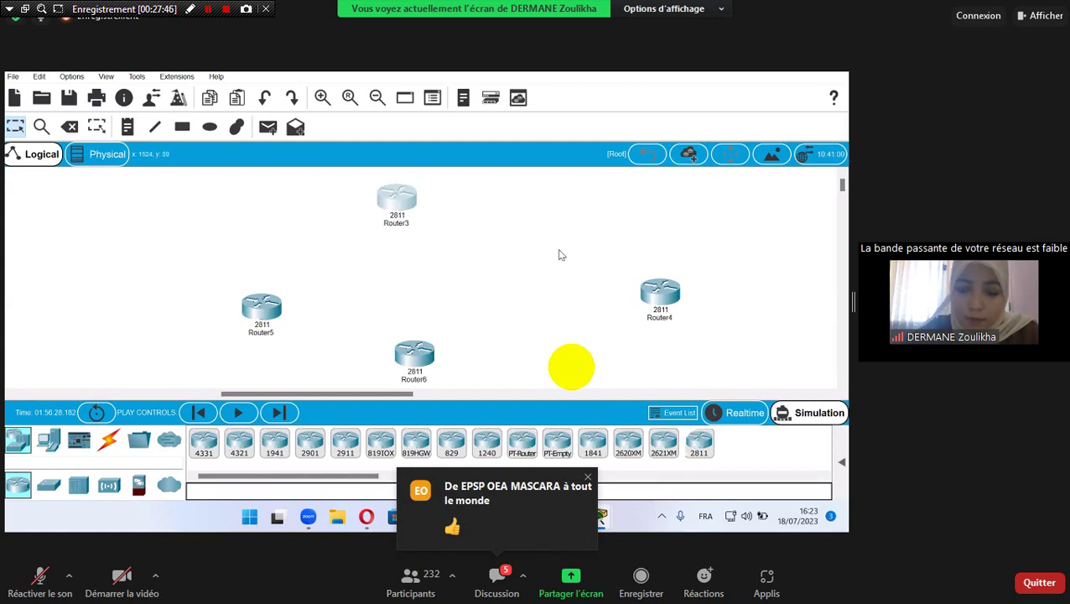
{"action": "left_click", "coordinate": [532, 202]}
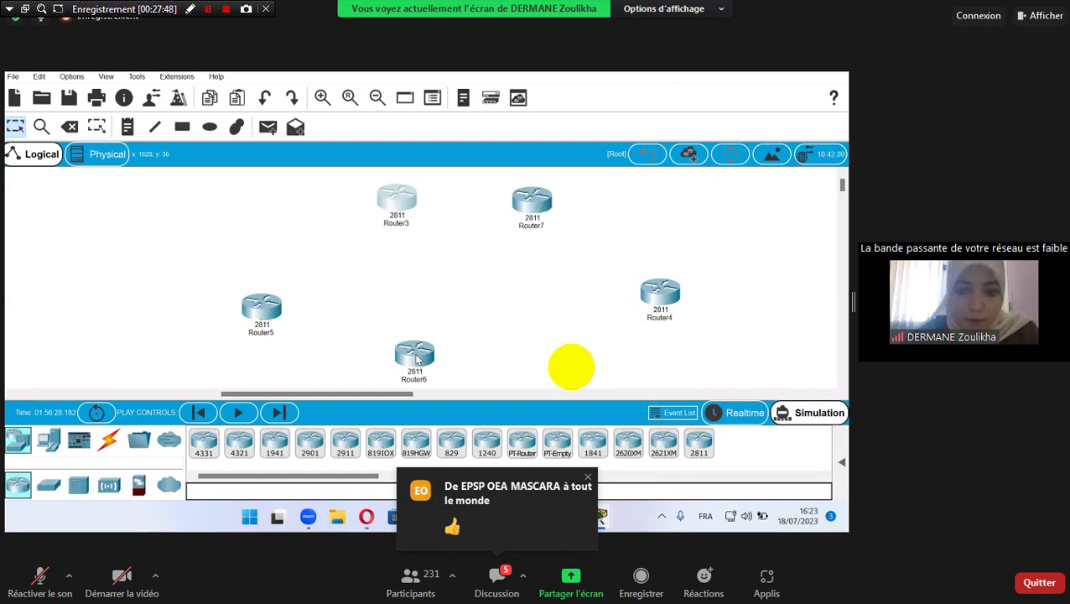
{"action": "left_click_drag", "start_coordinate": [417, 359], "coordinate": [473, 366]}
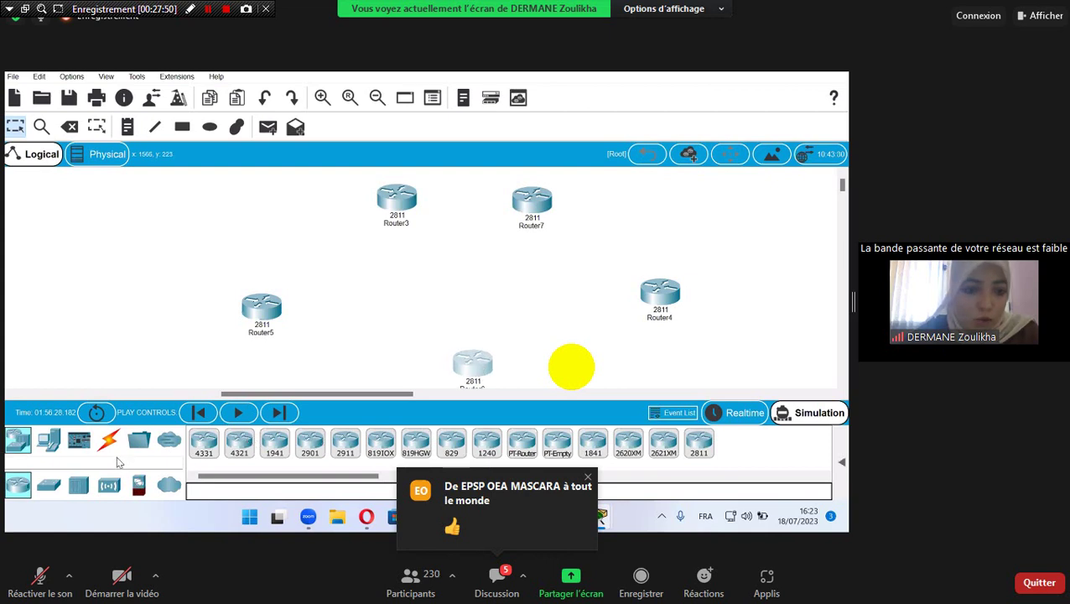
Step: Link Router5 to Router3 and Router3 to Router7 using automatically chosen connection types
{"action": "left_click", "coordinate": [108, 442]}
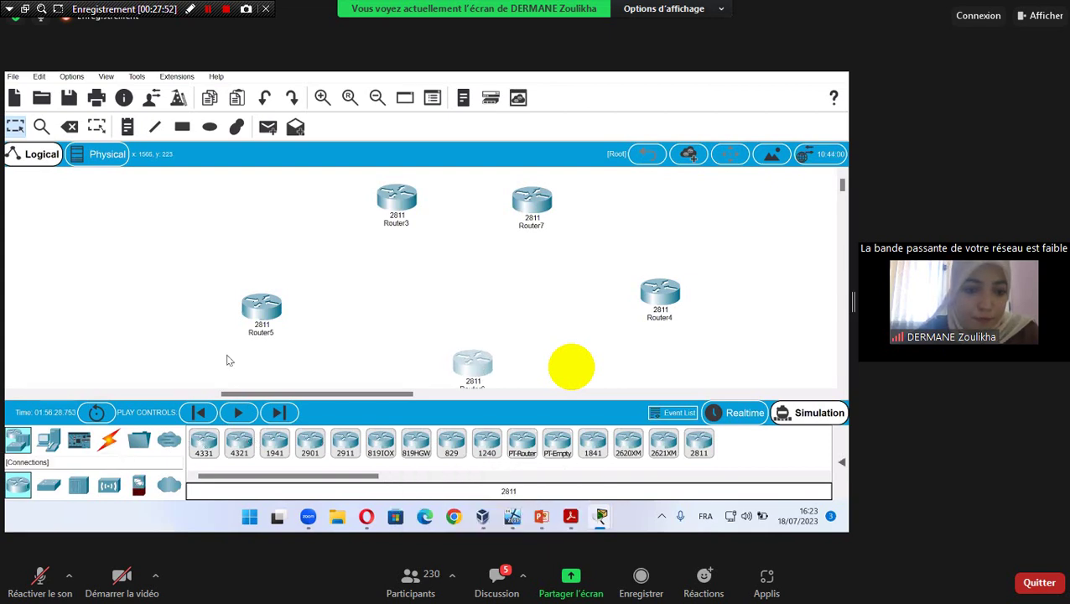
{"action": "left_click", "coordinate": [266, 316]}
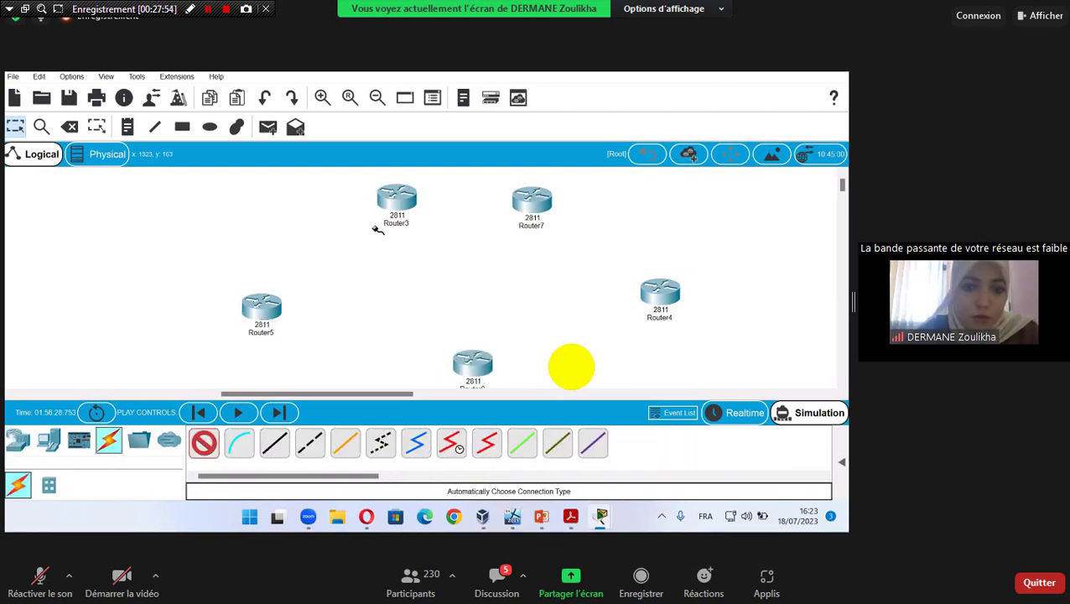
{"action": "left_click", "coordinate": [381, 217]}
{"action": "left_click", "coordinate": [206, 443]}
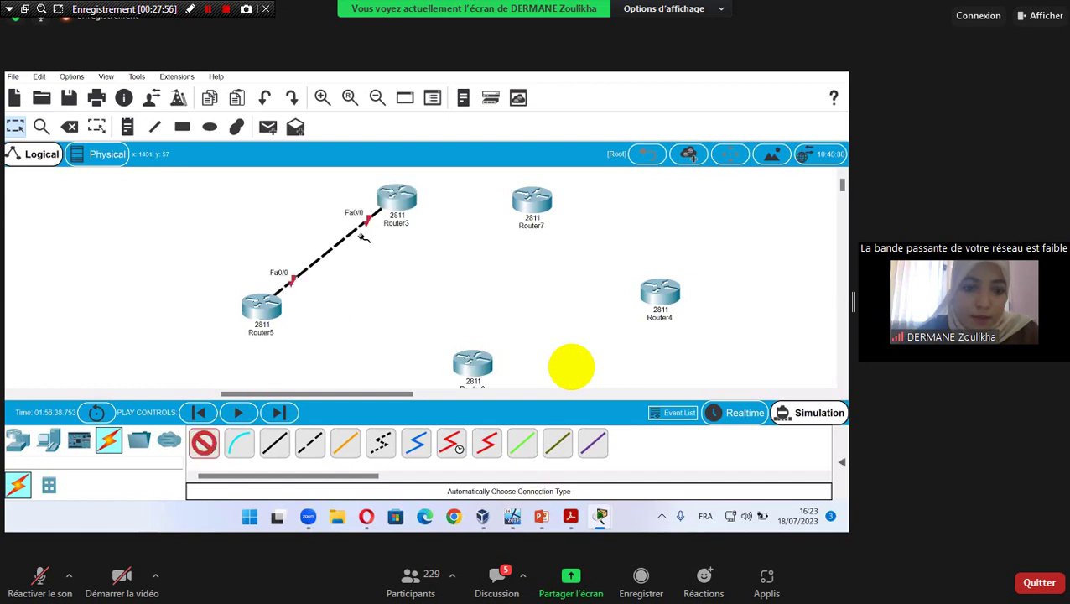
{"action": "left_click", "coordinate": [397, 206]}
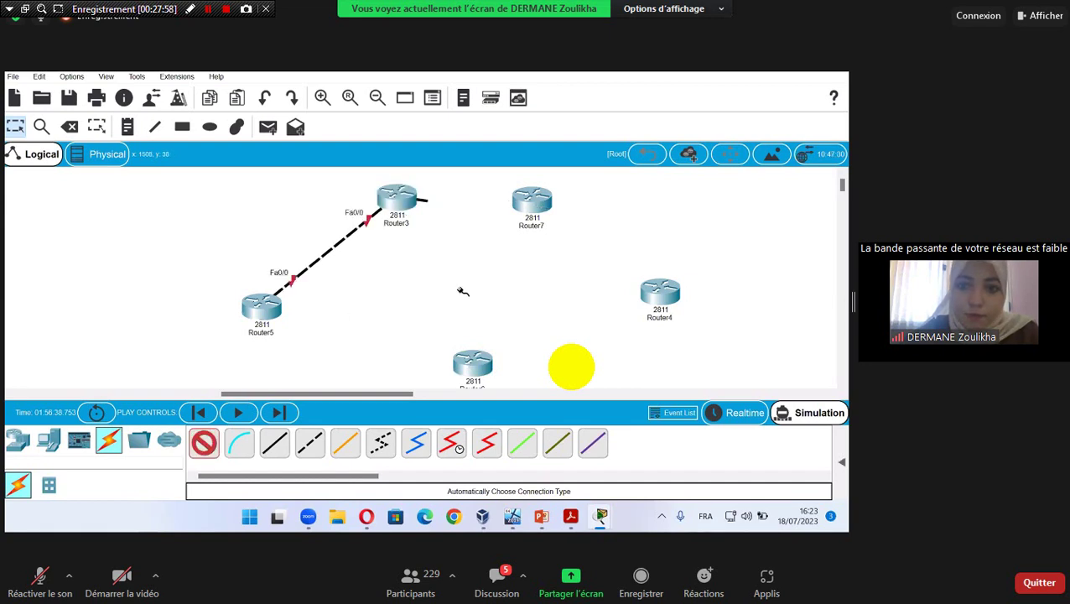
{"action": "left_click", "coordinate": [530, 201]}
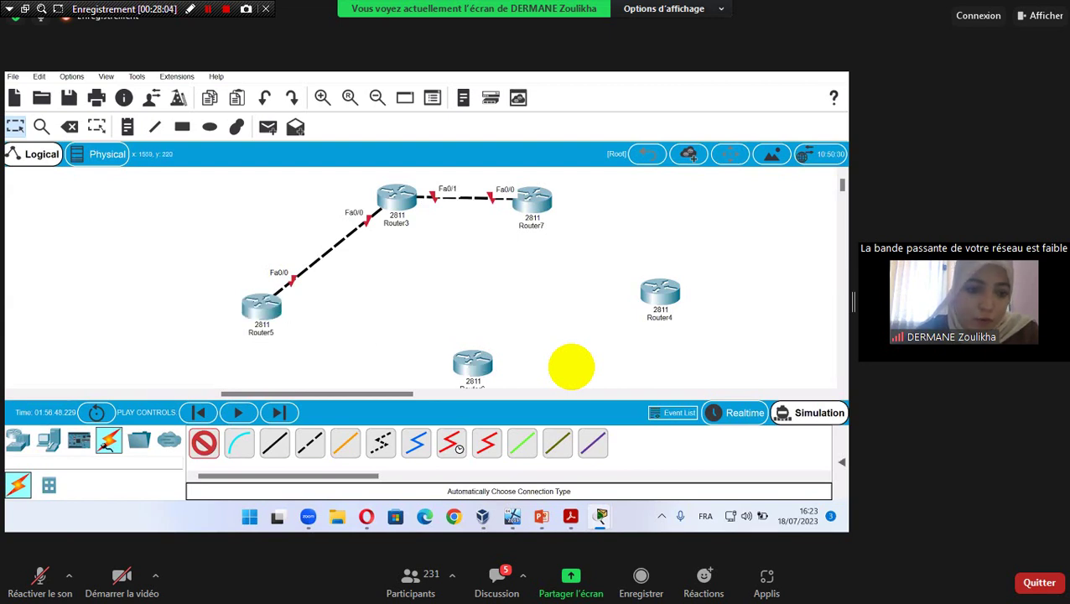
{"action": "left_click", "coordinate": [472, 363]}
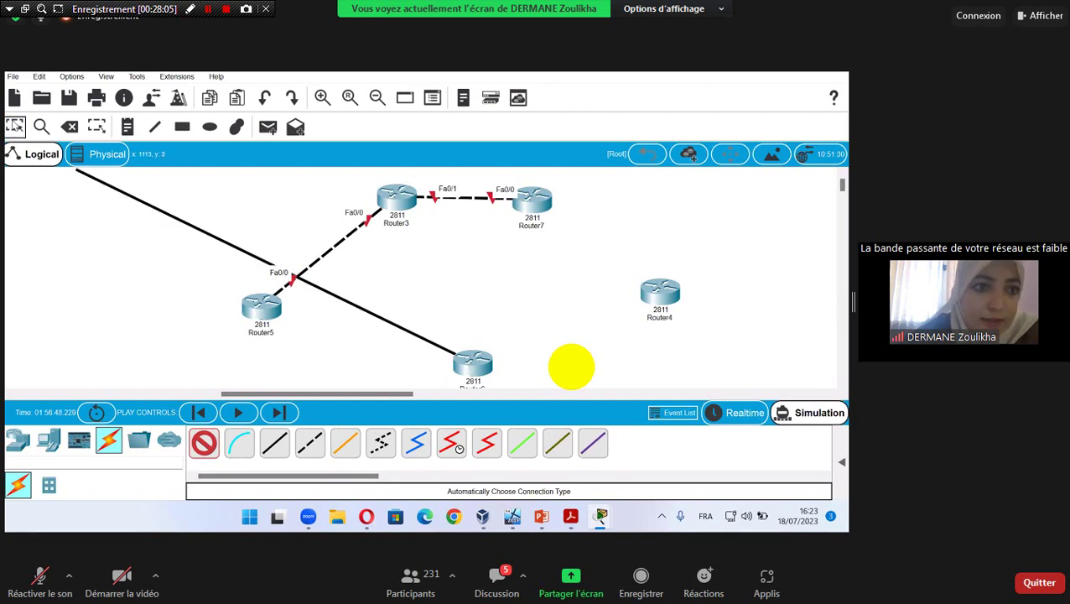
{"action": "left_click", "coordinate": [75, 169]}
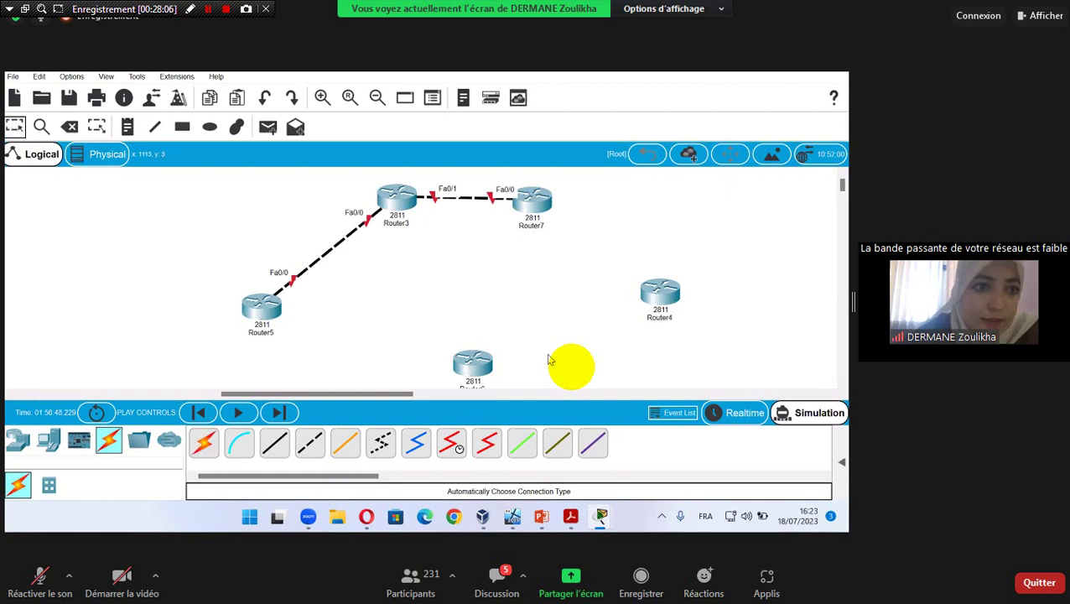
Step: Install an HWIC-2T serial module in the upper-right expansion slot of Router5
{"action": "left_click", "coordinate": [258, 311]}
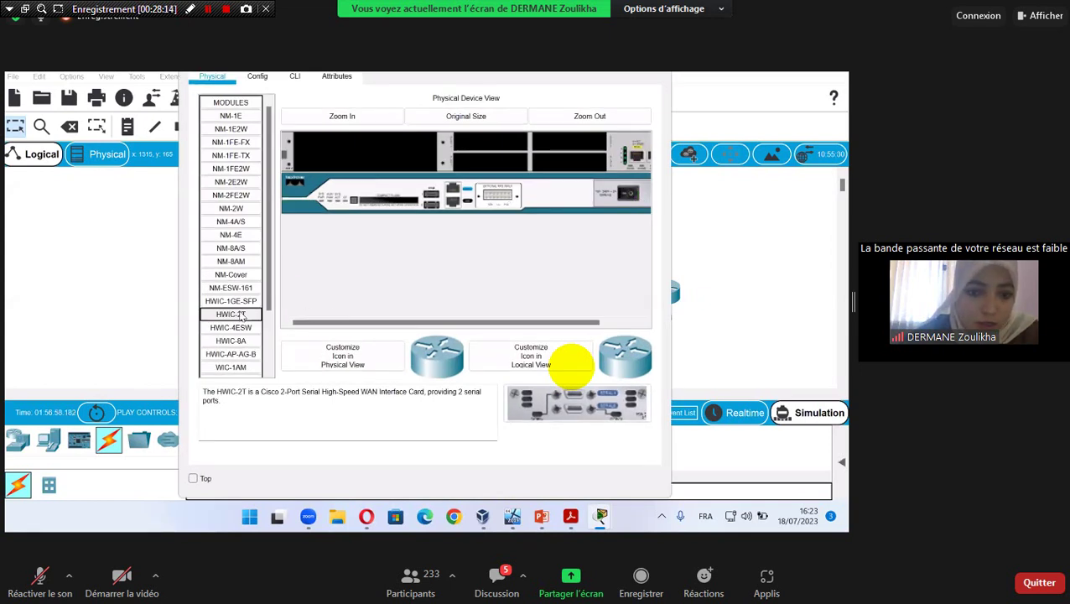
{"action": "left_click_drag", "start_coordinate": [637, 419], "coordinate": [574, 153]}
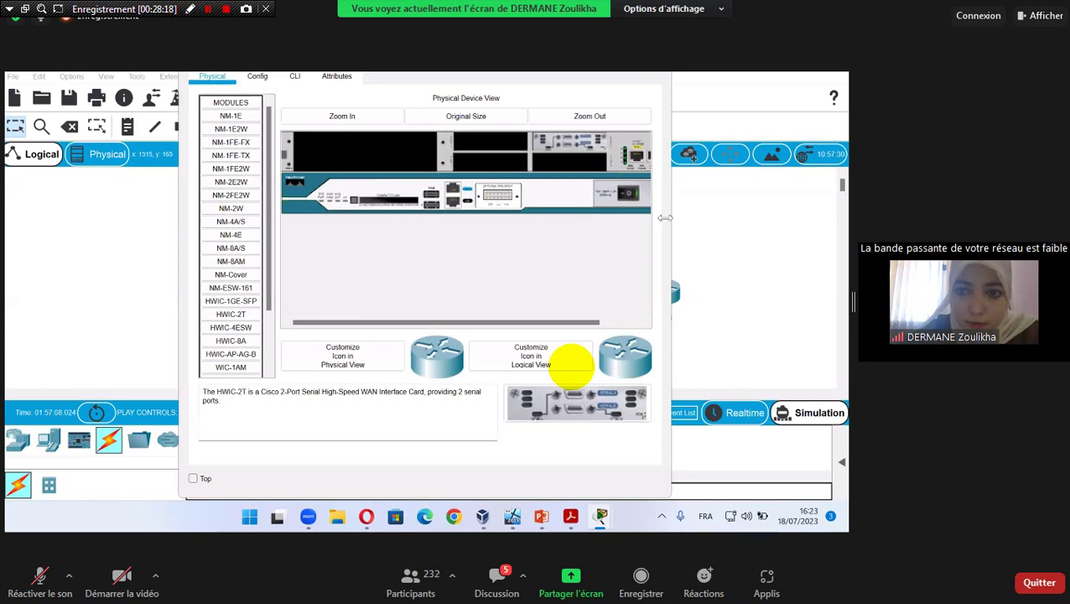
{"action": "key", "text": "alt+F4"}
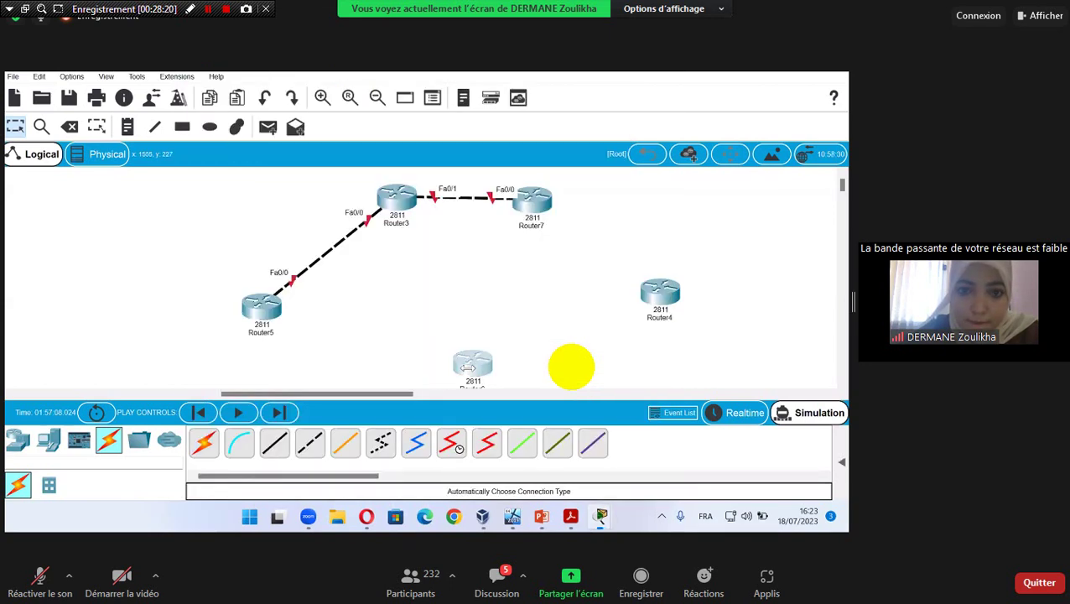
Step: Power off Router6 and install an HWIC-2T serial module in one of its right-hand expansion slots
{"action": "left_click", "coordinate": [469, 367]}
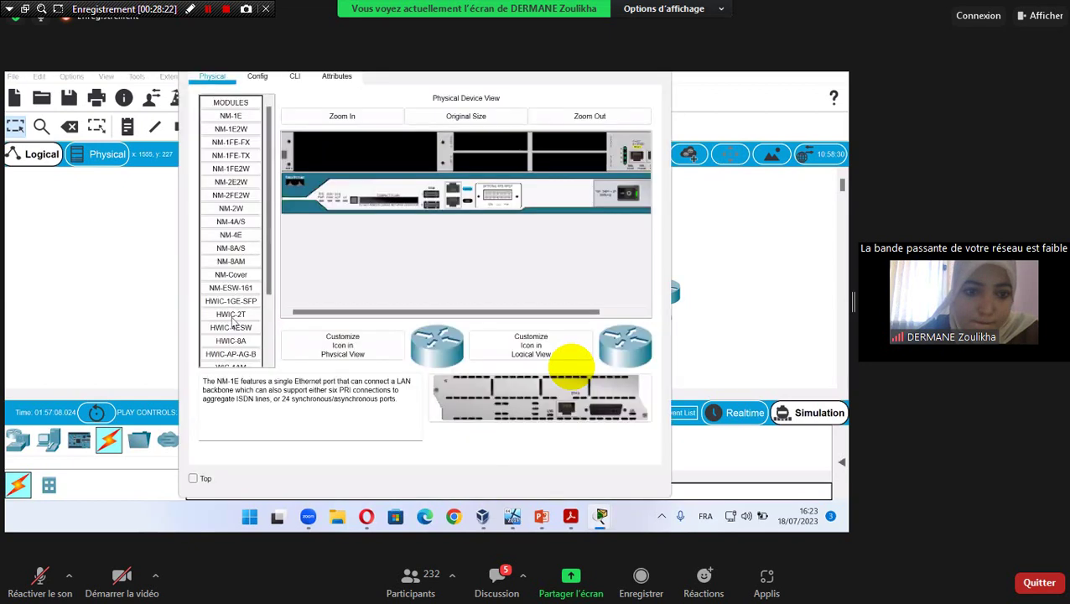
{"action": "left_click", "coordinate": [233, 317]}
{"action": "left_click_drag", "start_coordinate": [569, 412], "coordinate": [560, 149]}
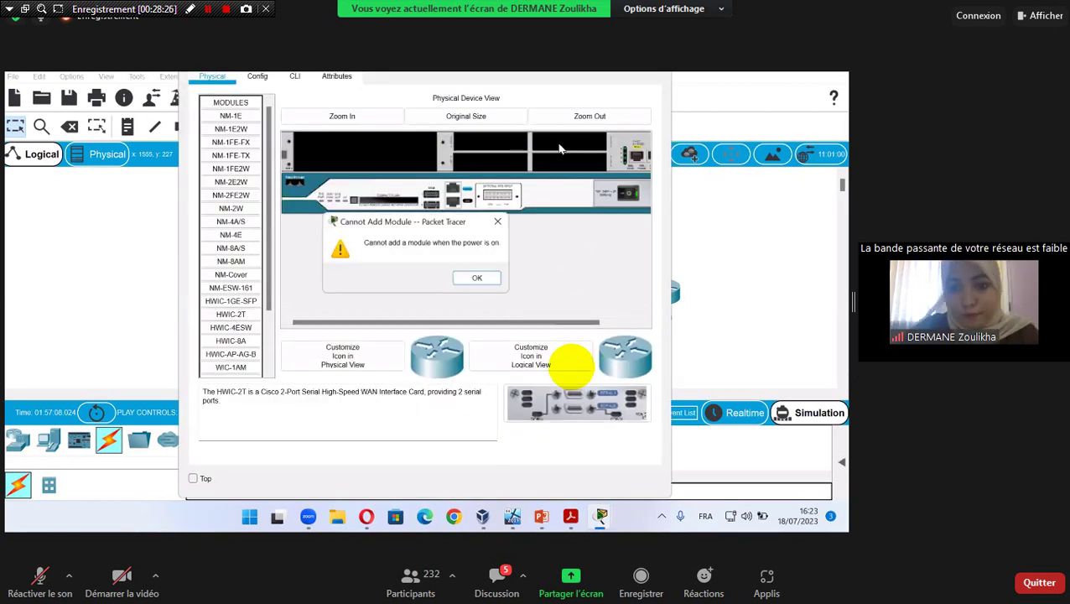
{"action": "key", "text": "Return"}
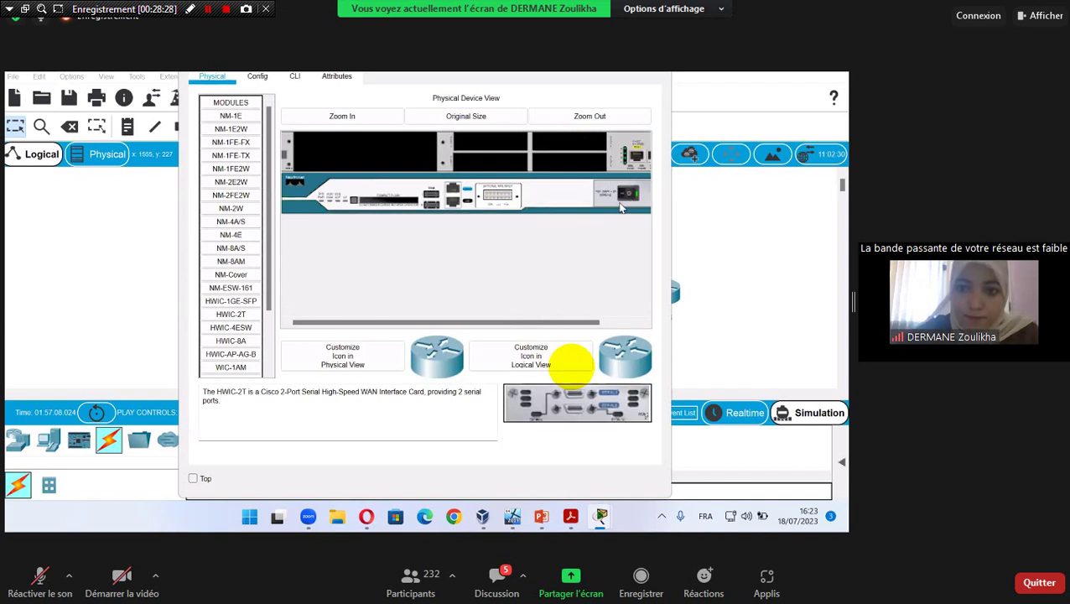
{"action": "left_click_drag", "start_coordinate": [572, 404], "coordinate": [587, 137]}
{"action": "left_click", "coordinate": [650, 274]}
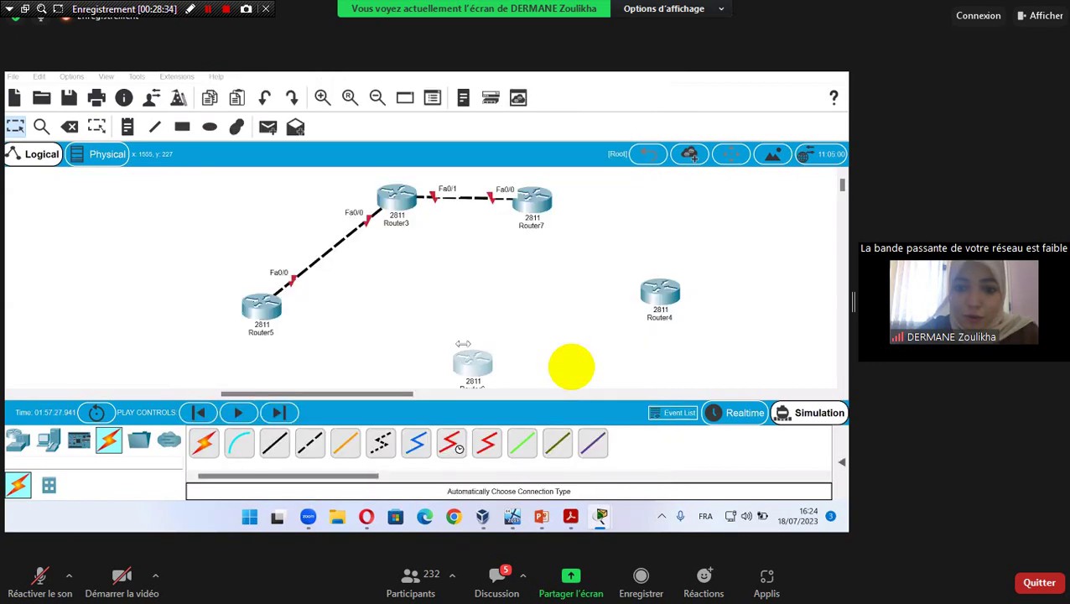
Step: Power off Router4 and install an HWIC-2T serial module in its lower-right expansion slot
{"action": "left_click", "coordinate": [571, 367]}
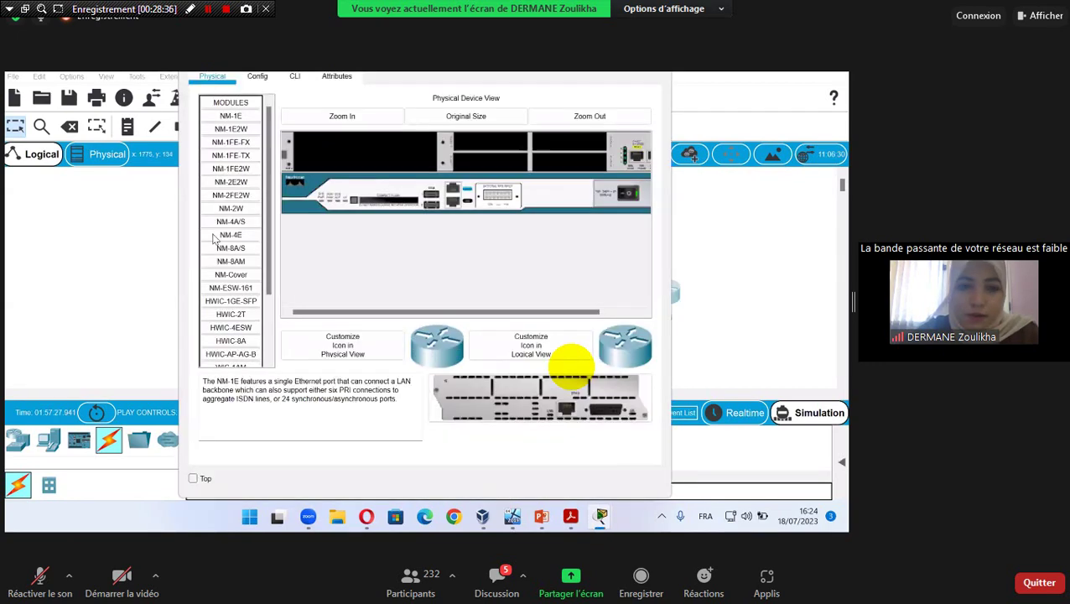
{"action": "left_click", "coordinate": [241, 314]}
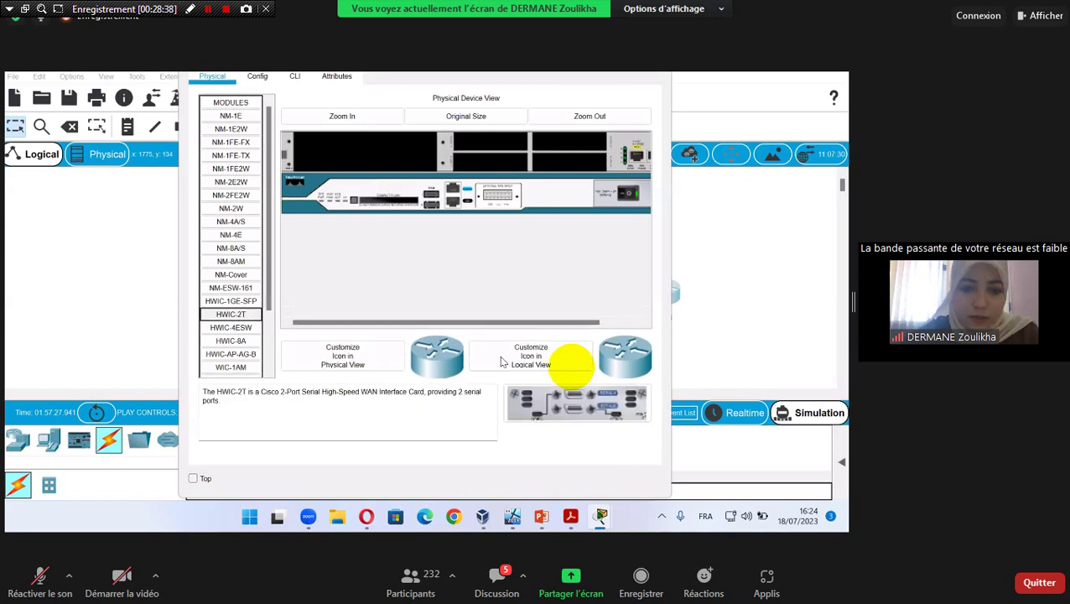
{"action": "left_click_drag", "start_coordinate": [560, 406], "coordinate": [570, 172]}
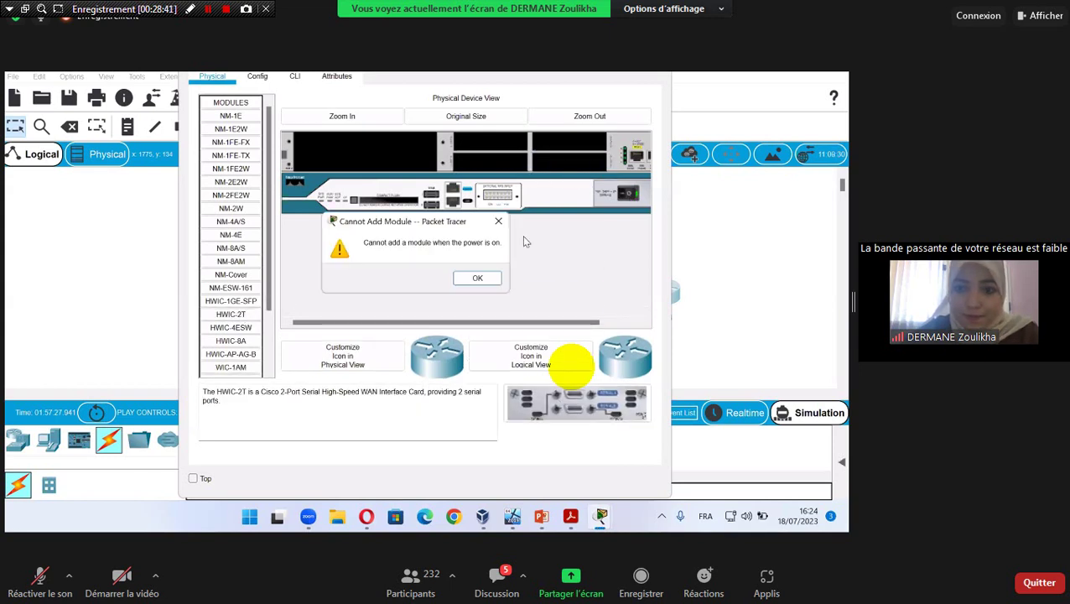
{"action": "left_click", "coordinate": [477, 277]}
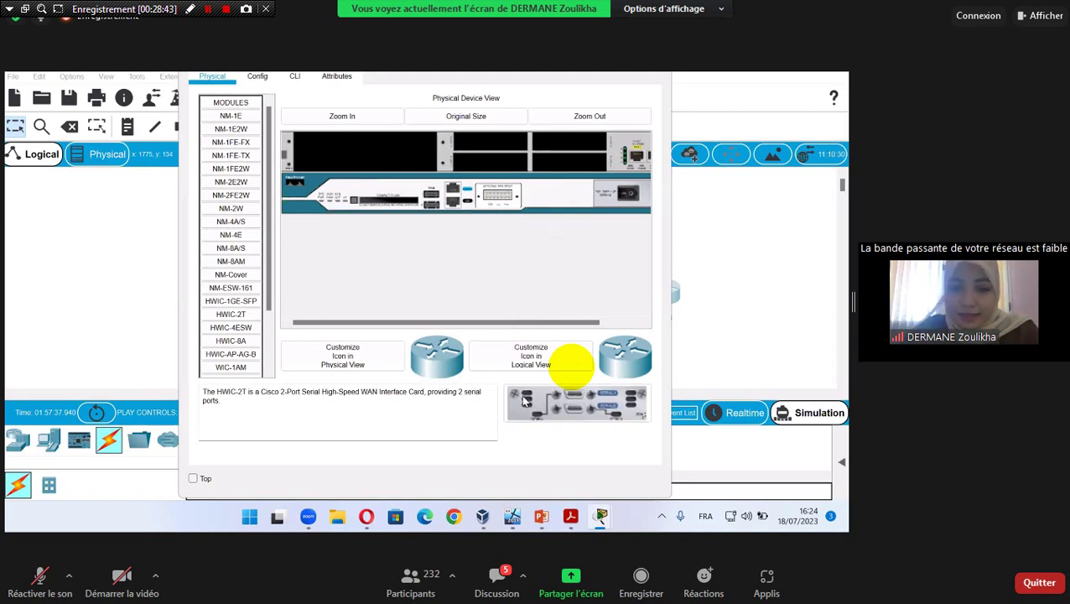
{"action": "left_click_drag", "start_coordinate": [560, 404], "coordinate": [570, 161]}
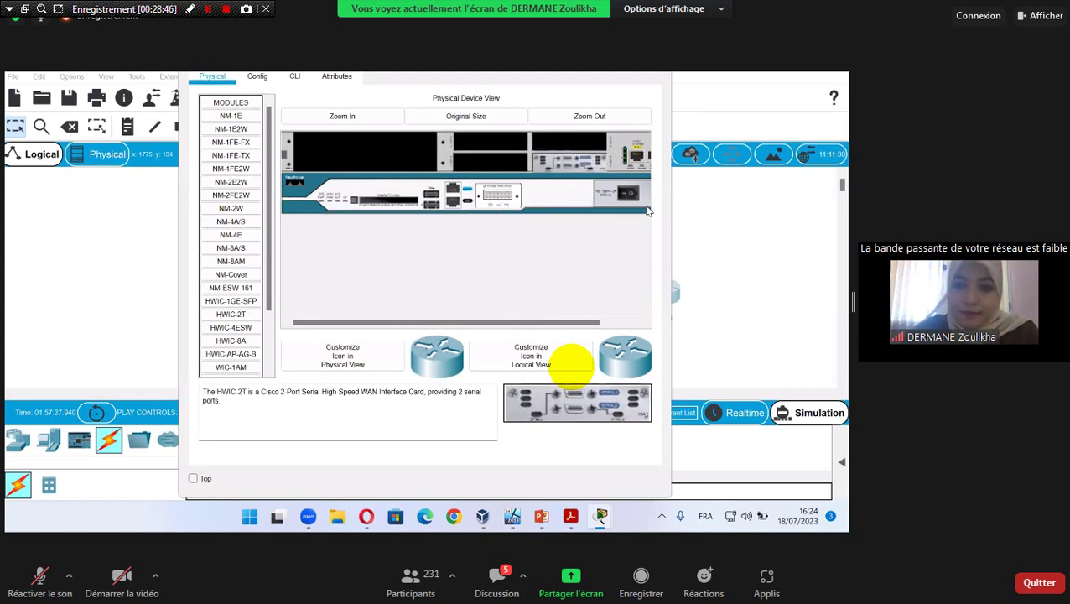
{"action": "left_click", "coordinate": [665, 82]}
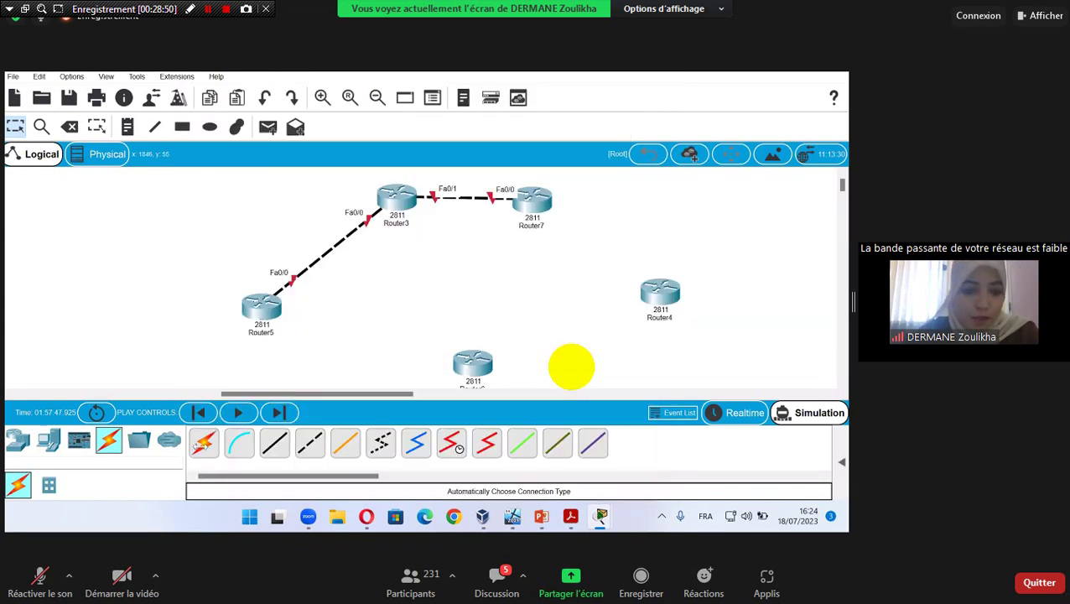
Step: Create serial links from Router5 to Router6 and from Router6 to Router4 using automatic connection selection
{"action": "left_click", "coordinate": [203, 444]}
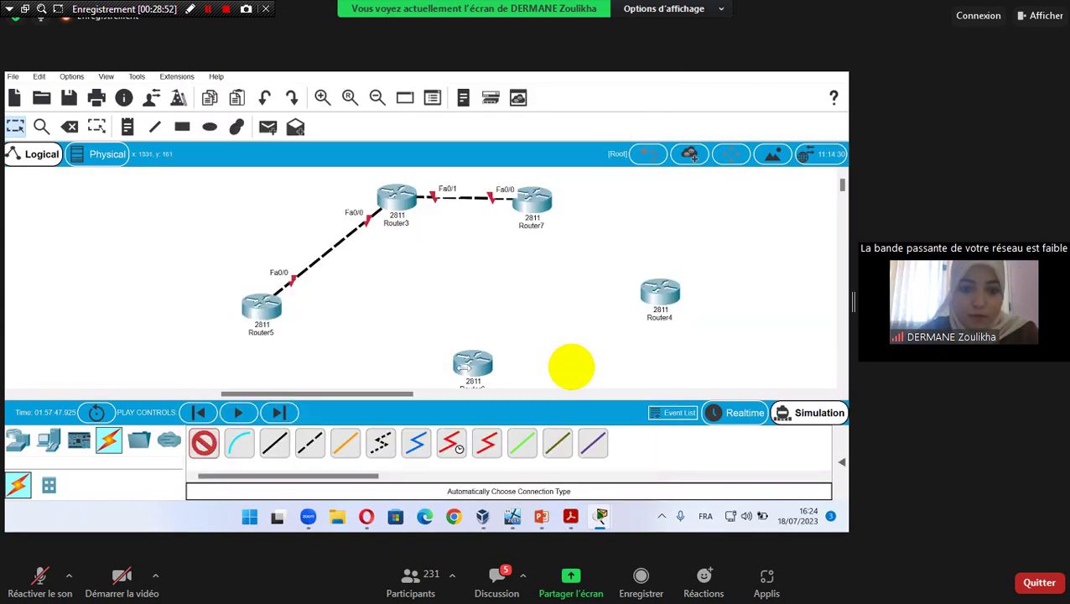
{"action": "left_click", "coordinate": [463, 366]}
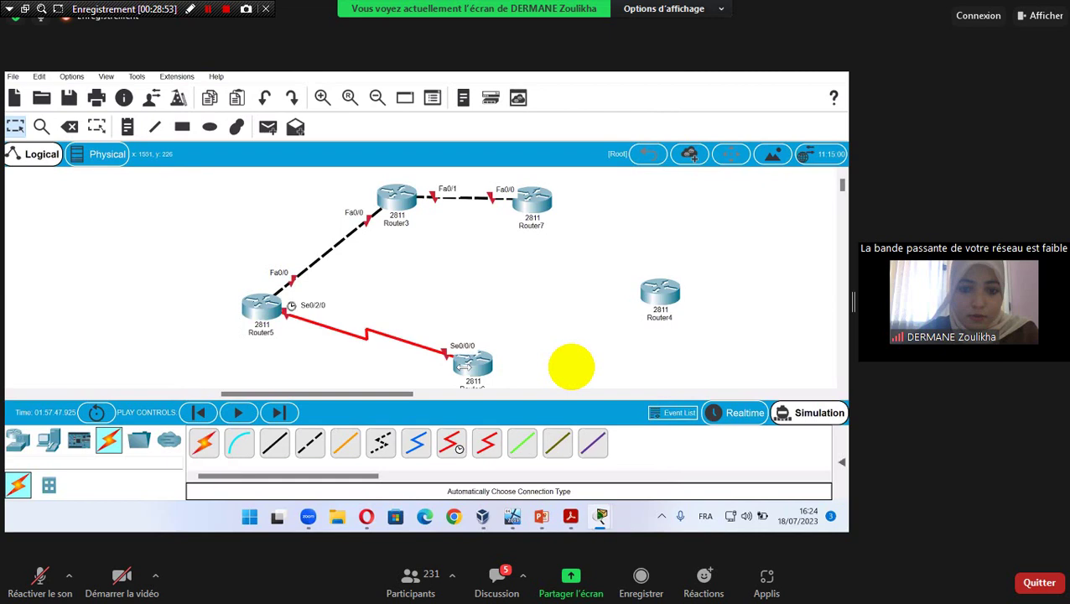
{"action": "left_click", "coordinate": [203, 444]}
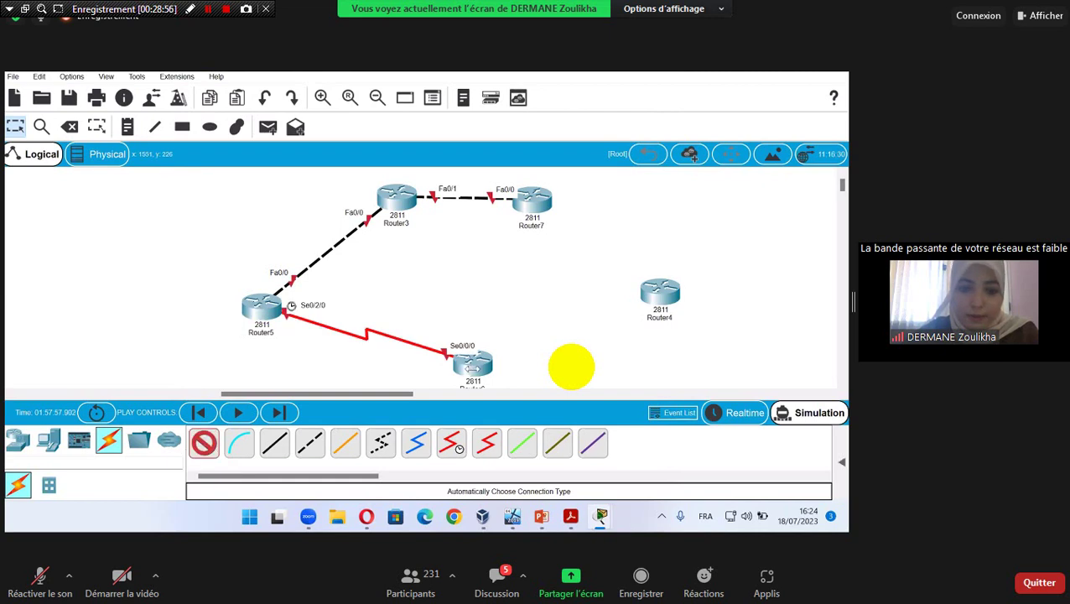
{"action": "left_click", "coordinate": [472, 366]}
{"action": "left_click", "coordinate": [659, 293]}
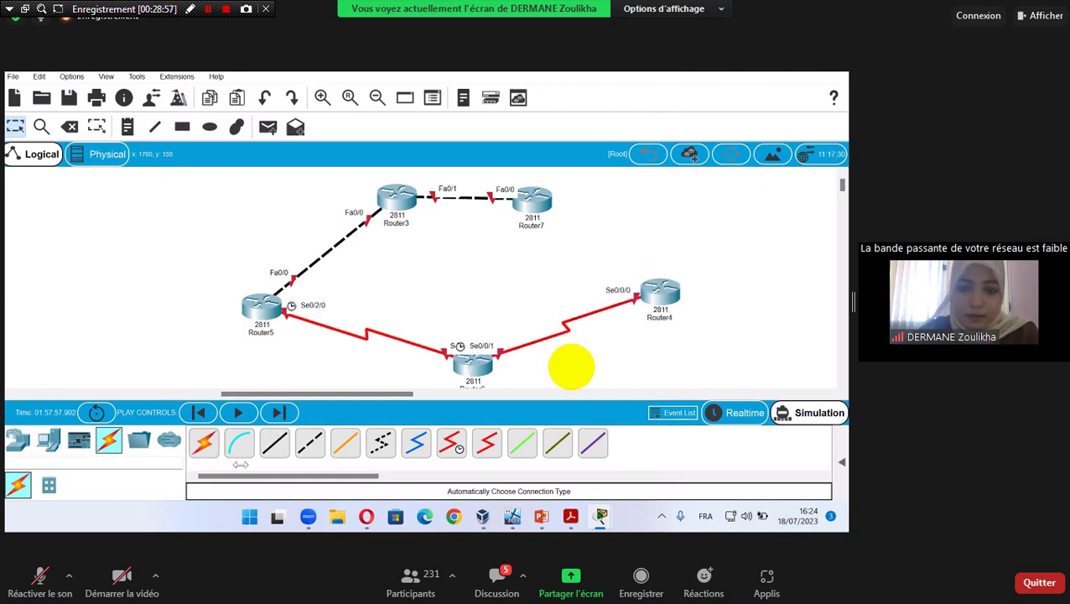
Step: Link Router7 to Router4 with an automatically chosen connection and shift Router5 slightly upward
{"action": "left_click", "coordinate": [203, 444]}
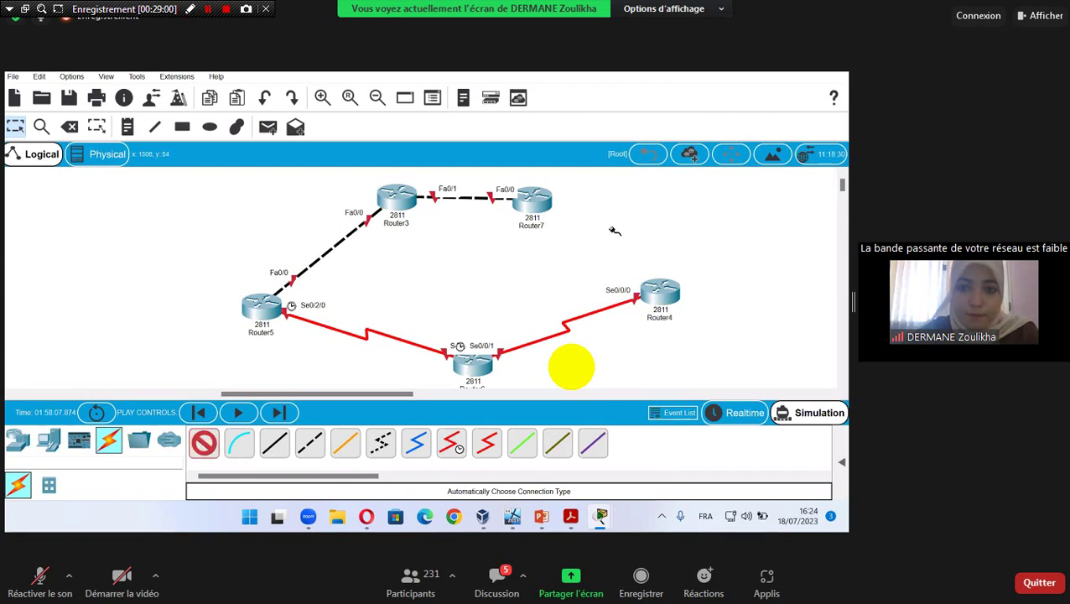
{"action": "left_click", "coordinate": [534, 199]}
{"action": "left_click", "coordinate": [669, 295]}
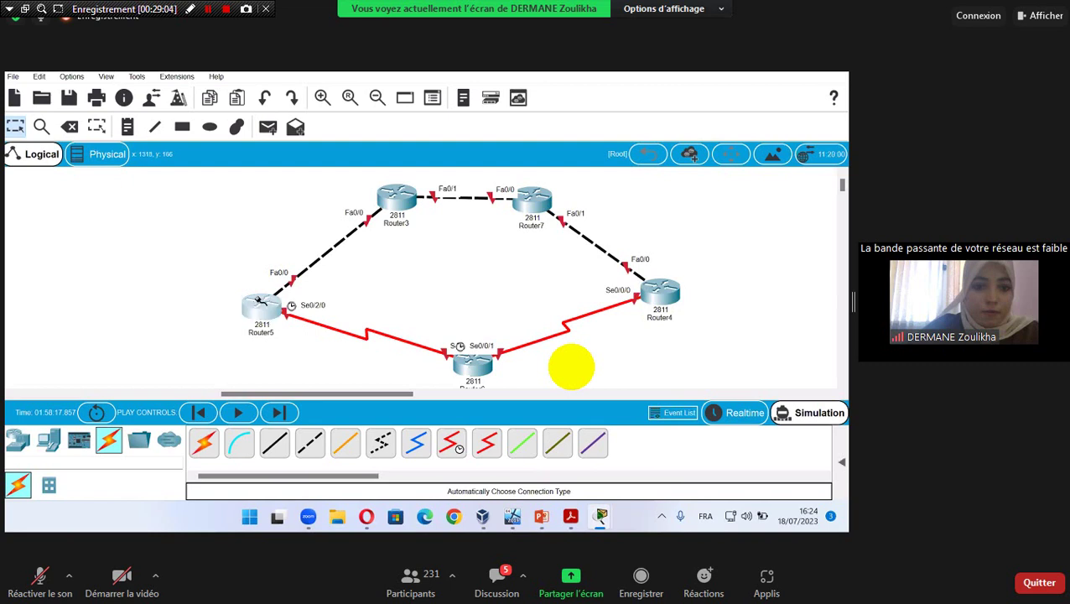
{"action": "left_click_drag", "start_coordinate": [258, 299], "coordinate": [248, 274]}
Step: Place two 2950-24 switches, one on the outer side of Router5 and one on the outer side of Router4
{"action": "left_click", "coordinate": [49, 439]}
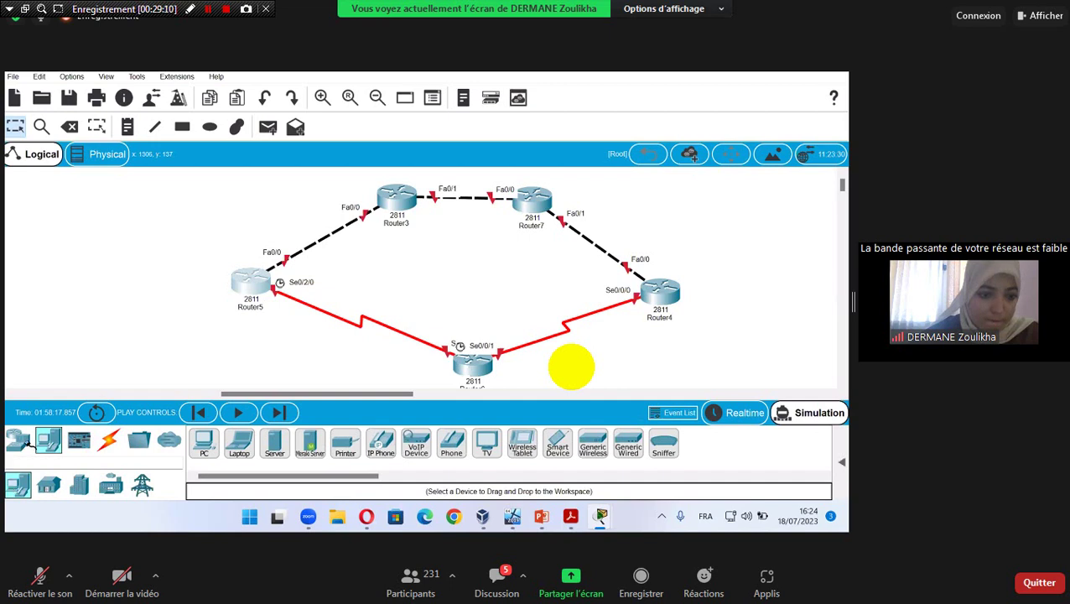
{"action": "left_click", "coordinate": [24, 441]}
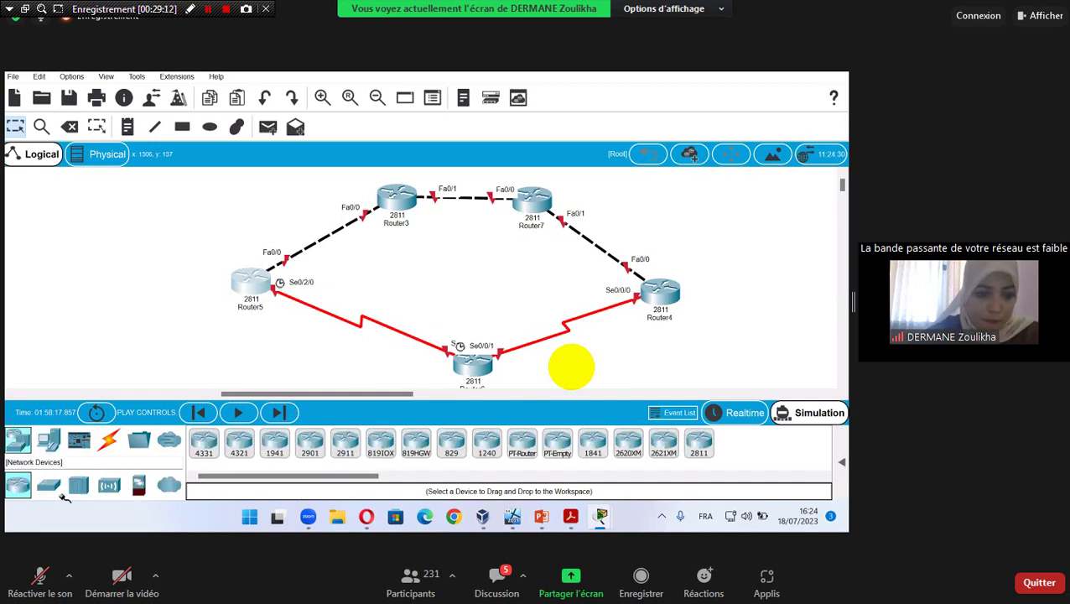
{"action": "left_click", "coordinate": [49, 486]}
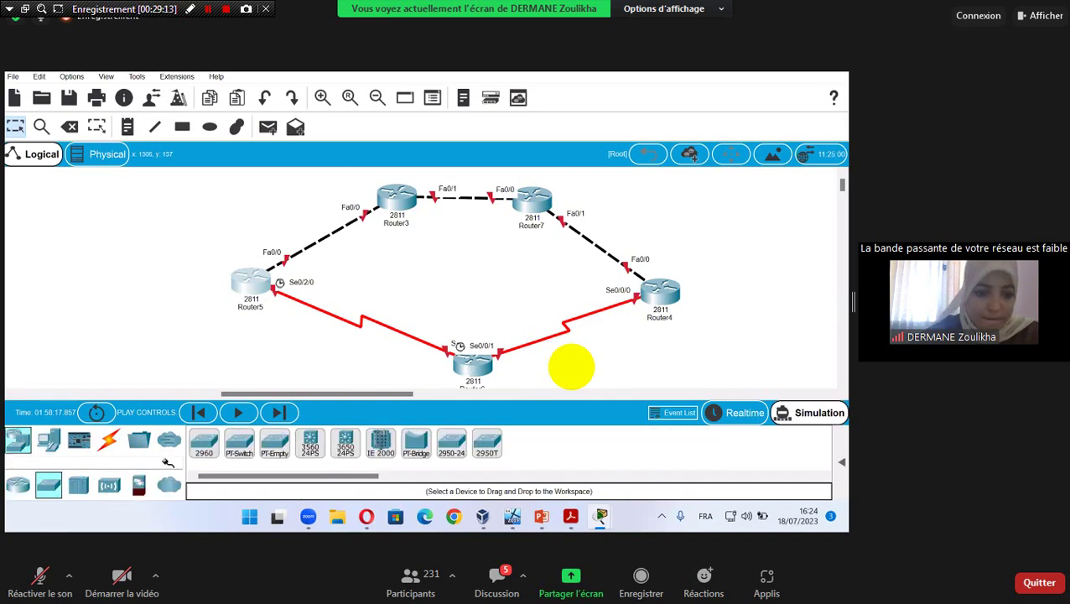
{"action": "left_click", "coordinate": [452, 443]}
{"action": "left_click", "coordinate": [142, 282]}
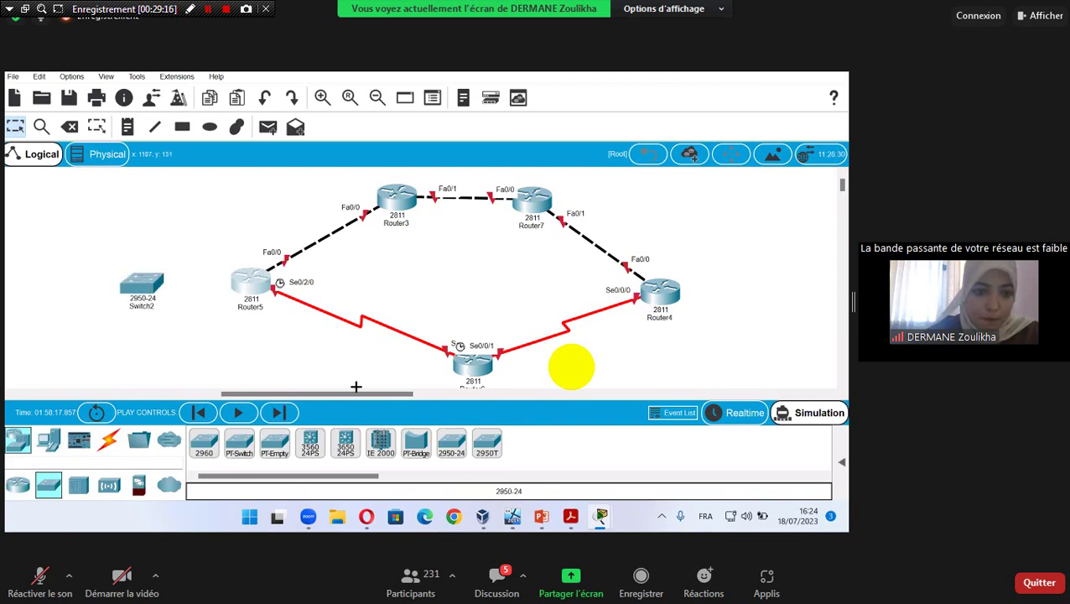
{"action": "left_click", "coordinate": [453, 444]}
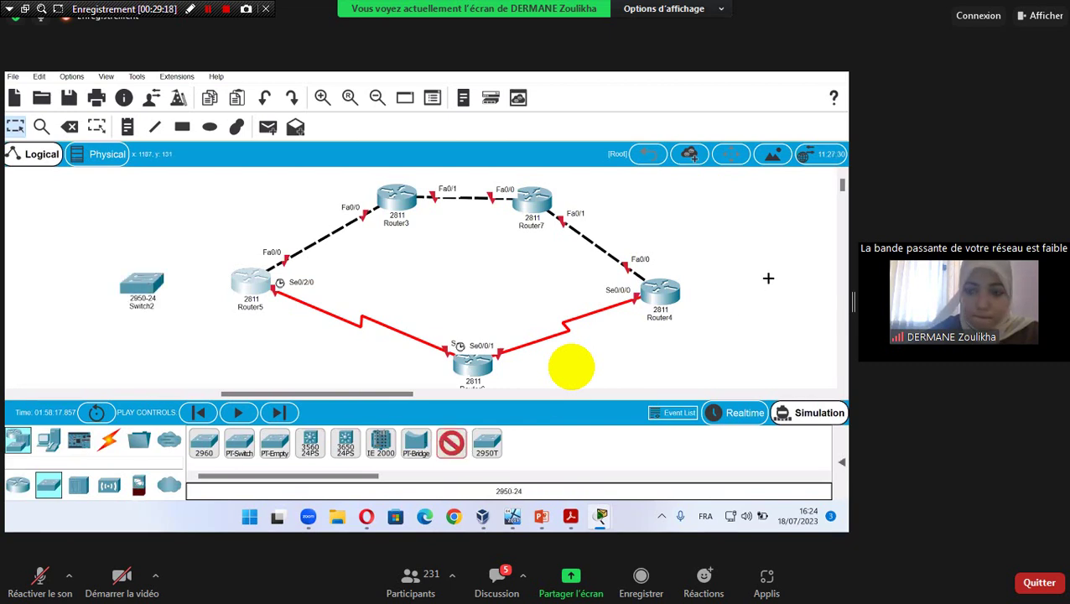
{"action": "left_click", "coordinate": [745, 291]}
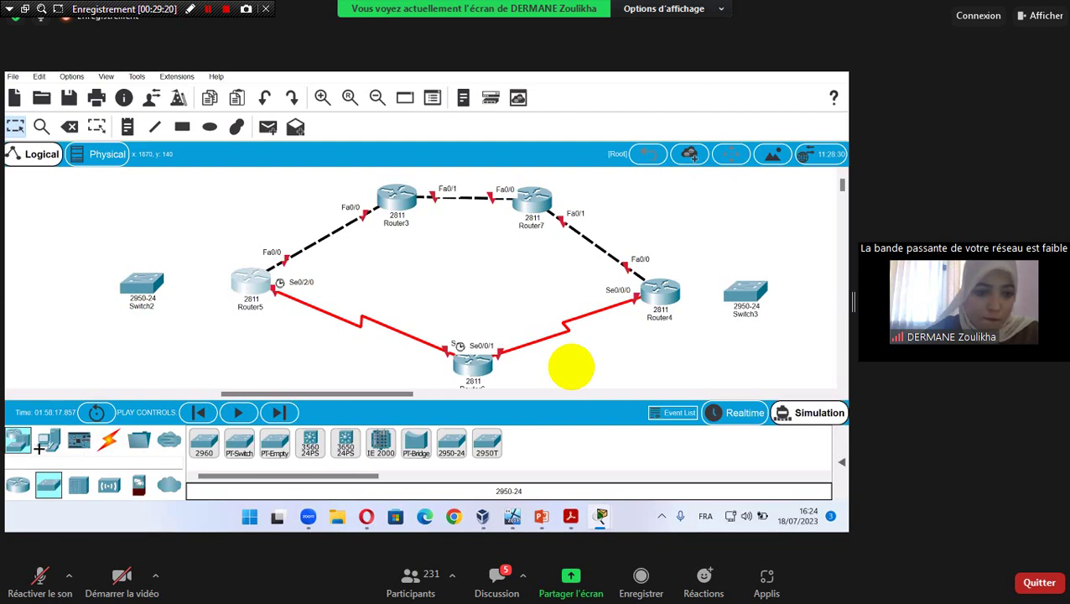
Step: Place two PC-PT end devices, one on the outer side of Switch2 and one on the outer side of Switch3
{"action": "left_click", "coordinate": [48, 441]}
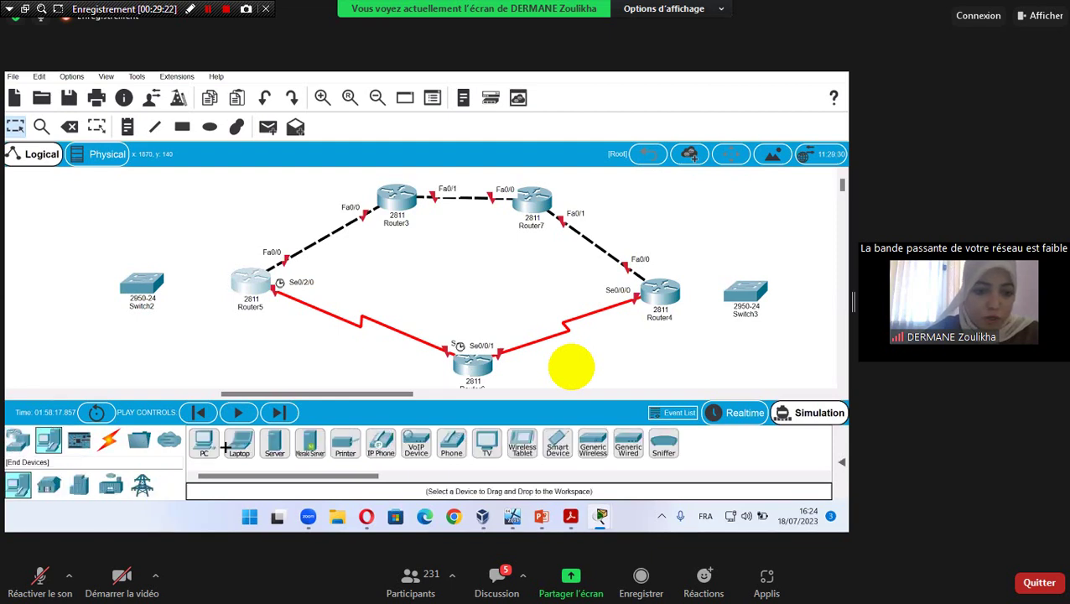
{"action": "left_click", "coordinate": [204, 442]}
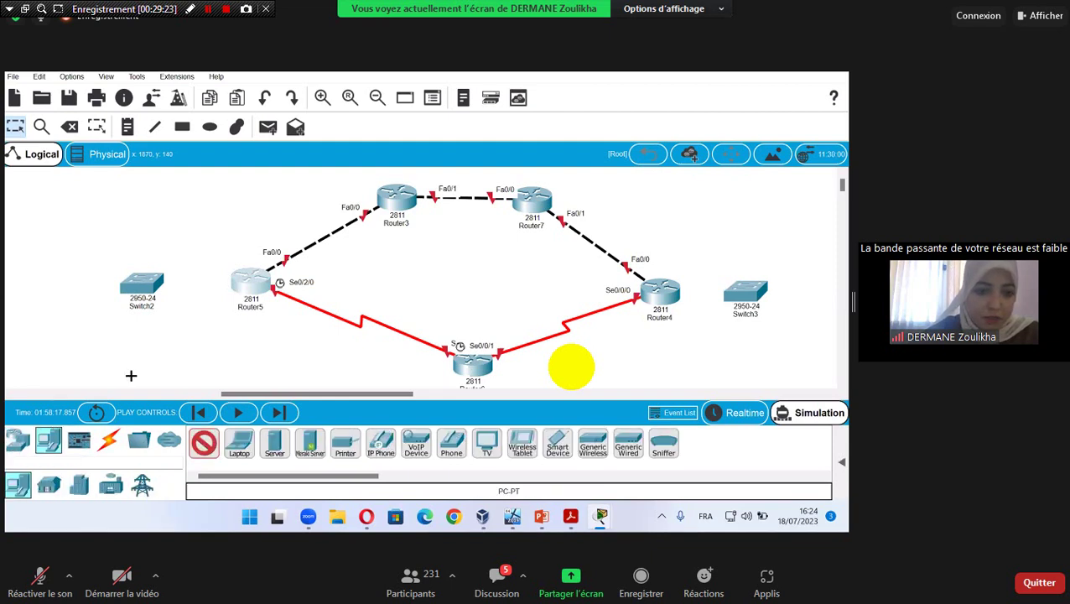
{"action": "left_click", "coordinate": [34, 288]}
{"action": "left_click", "coordinate": [206, 446]}
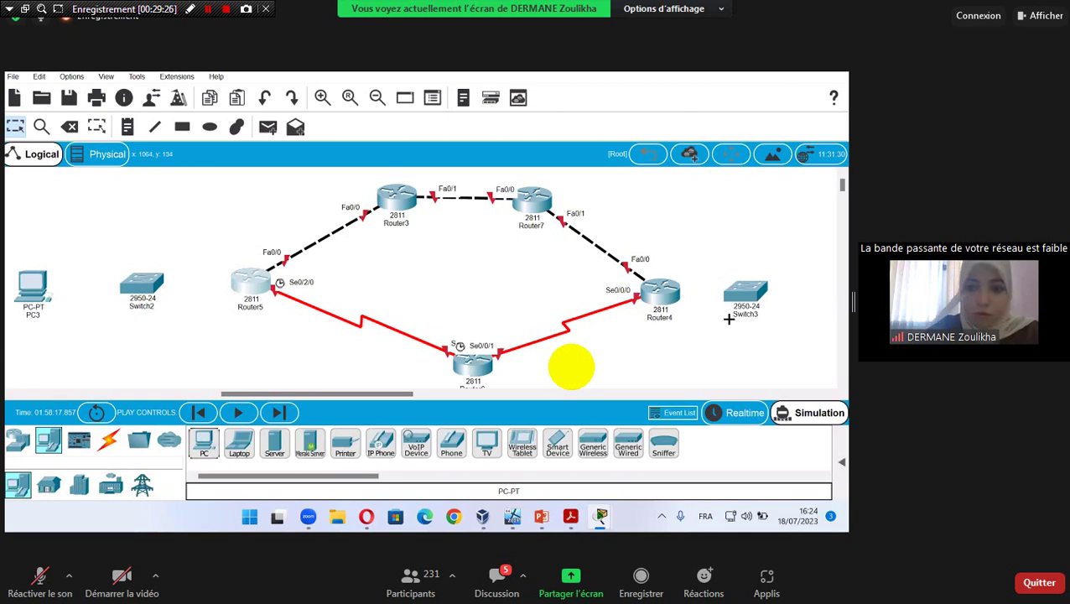
{"action": "key", "text": "Escape"}
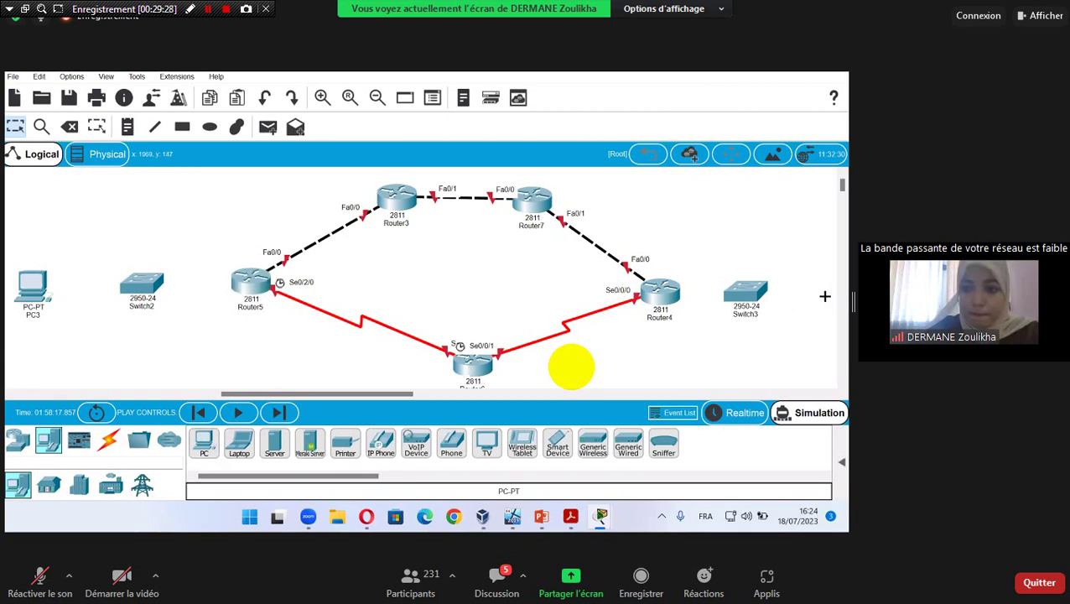
{"action": "left_click", "coordinate": [204, 442]}
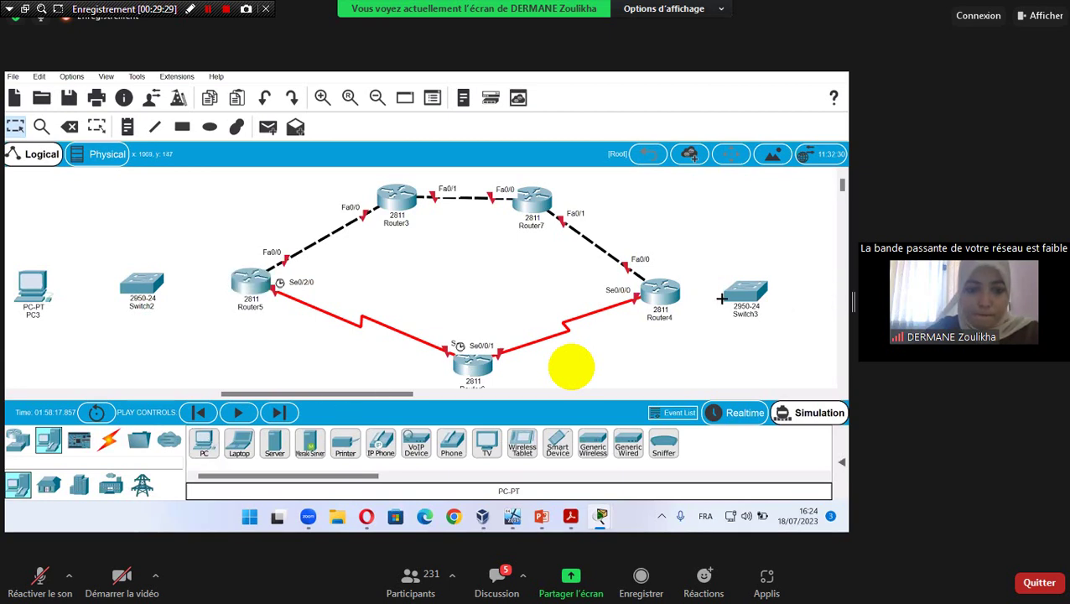
{"action": "left_click", "coordinate": [808, 295]}
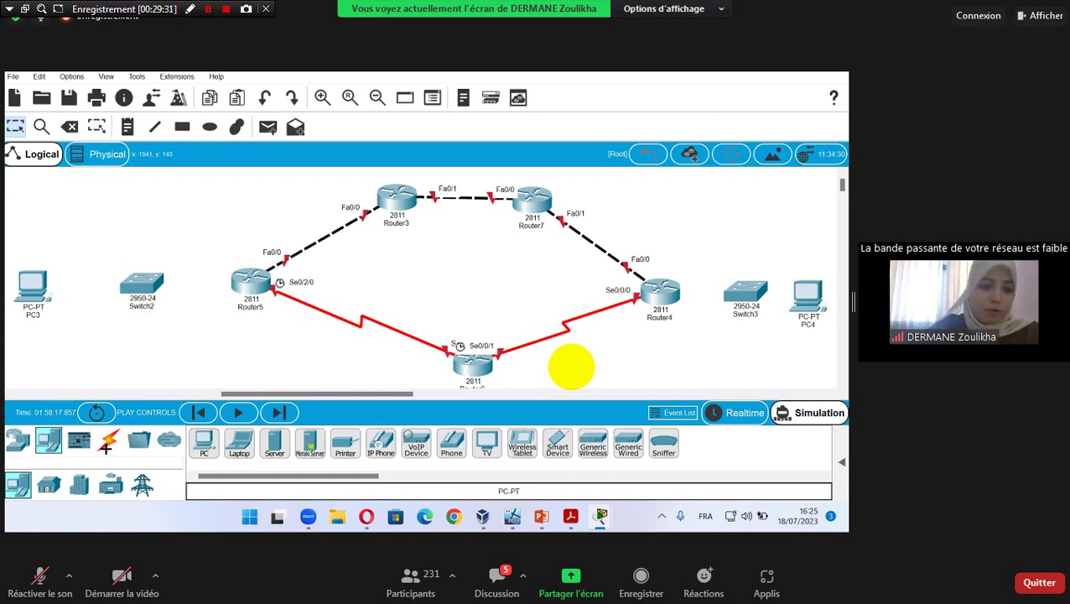
Step: Link PC3 to Switch2 and Switch2 to Router5 using automatic connection selection
{"action": "left_click", "coordinate": [107, 442]}
{"action": "left_click", "coordinate": [204, 442]}
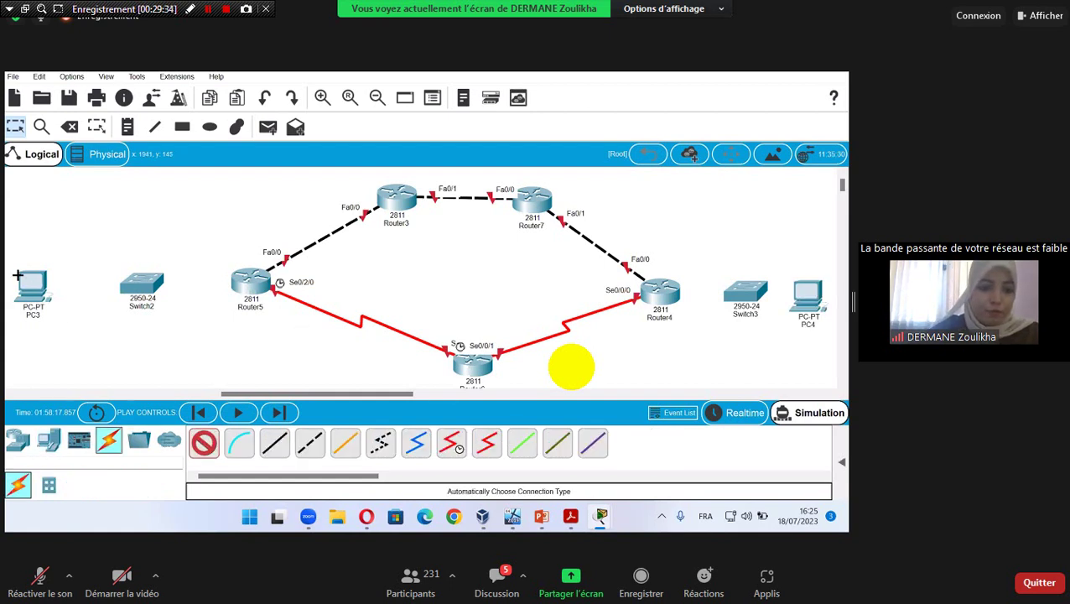
{"action": "left_click", "coordinate": [131, 288]}
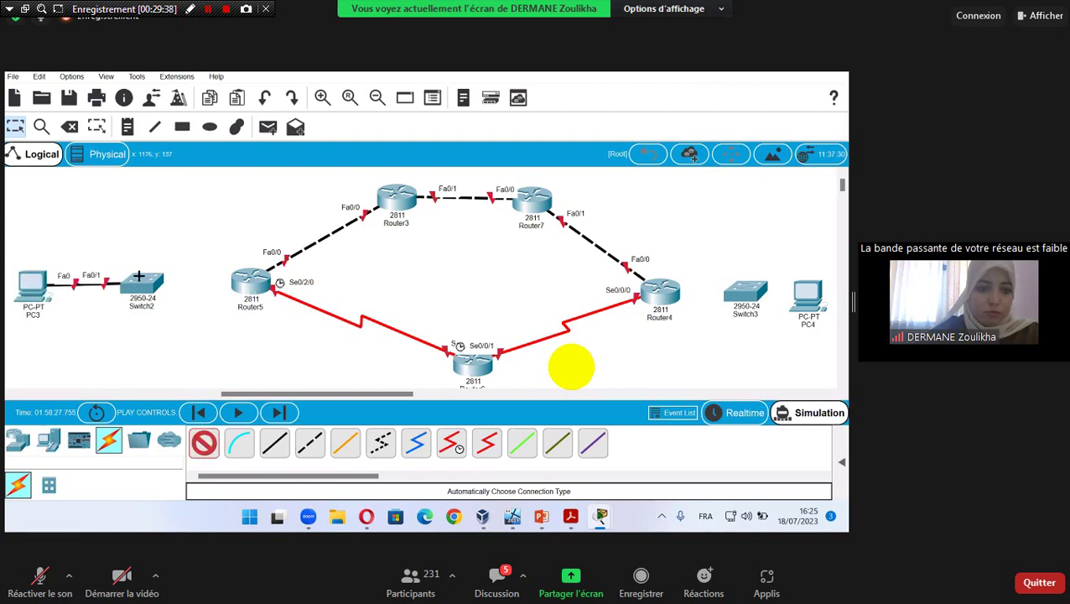
{"action": "left_click", "coordinate": [245, 285]}
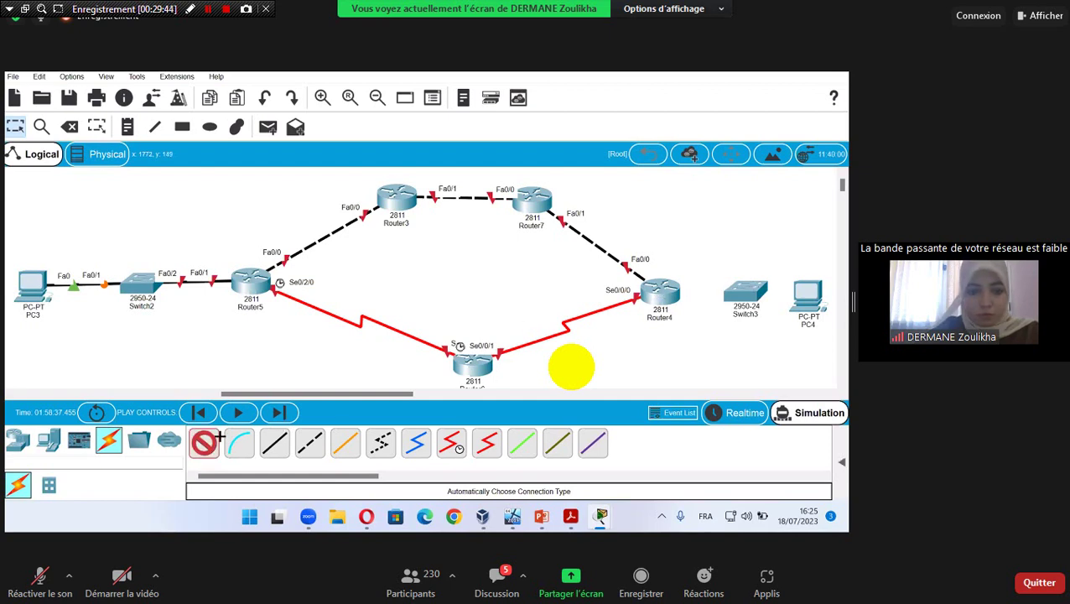
Step: Link Router4 to Switch3 and Switch3 to PC4 using automatic connection selection
{"action": "left_click", "coordinate": [737, 290]}
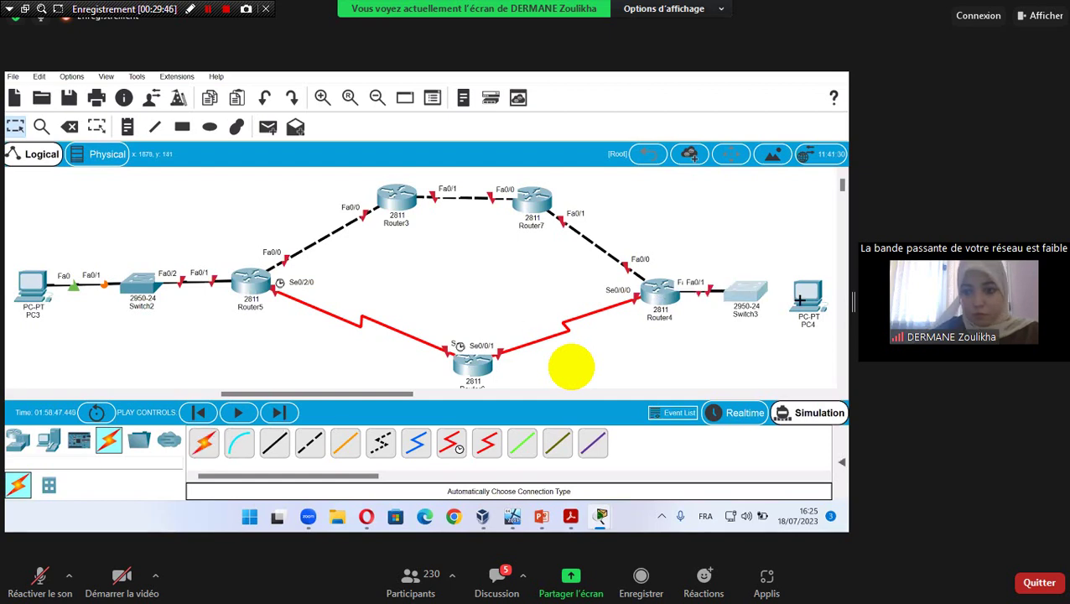
{"action": "left_click", "coordinate": [742, 292]}
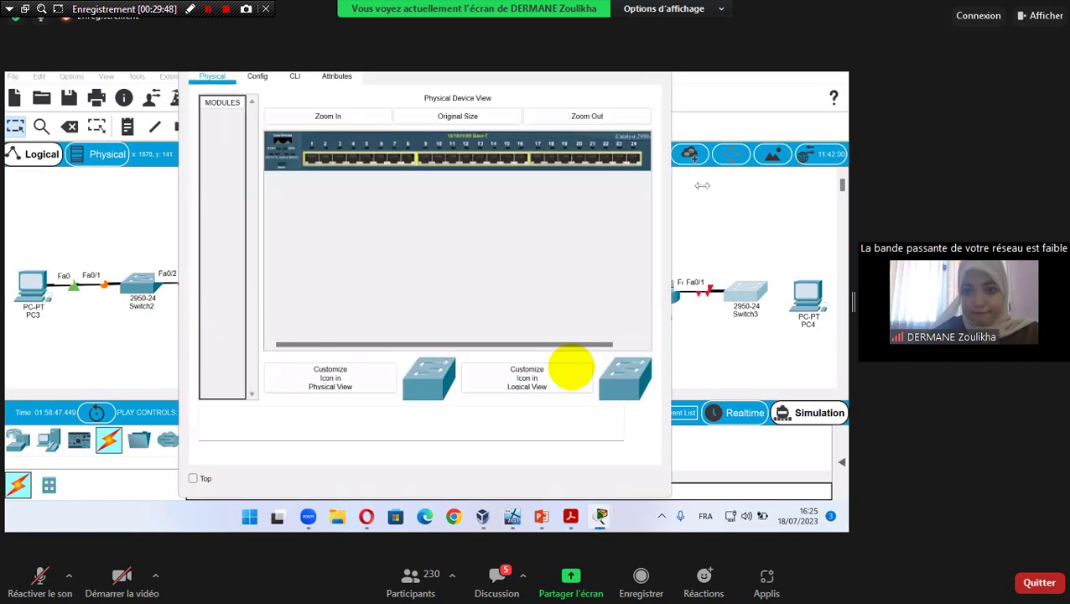
{"action": "left_click", "coordinate": [758, 300]}
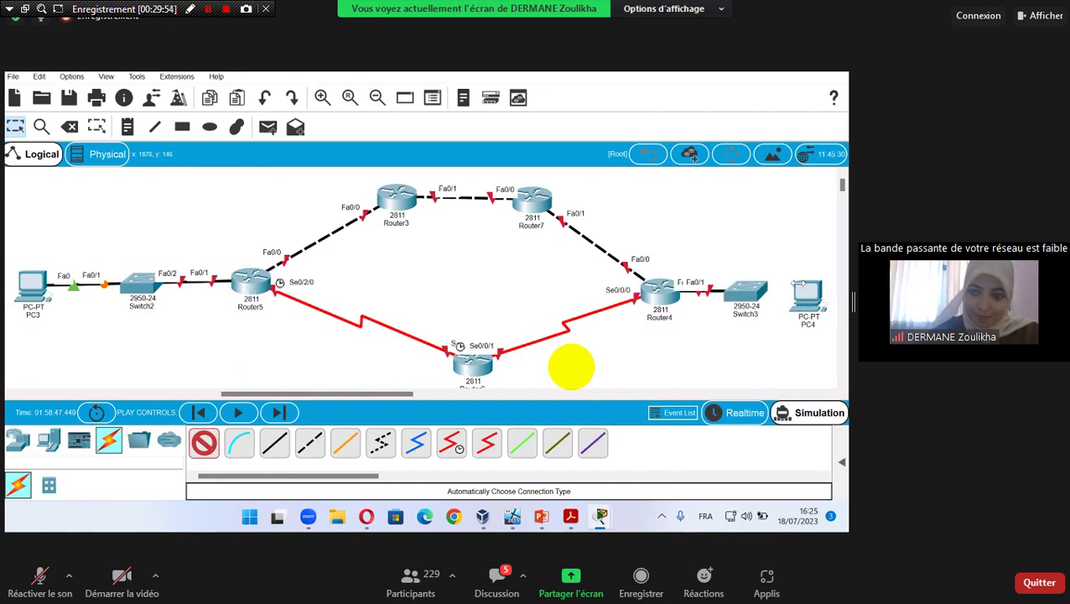
{"action": "left_click", "coordinate": [803, 292]}
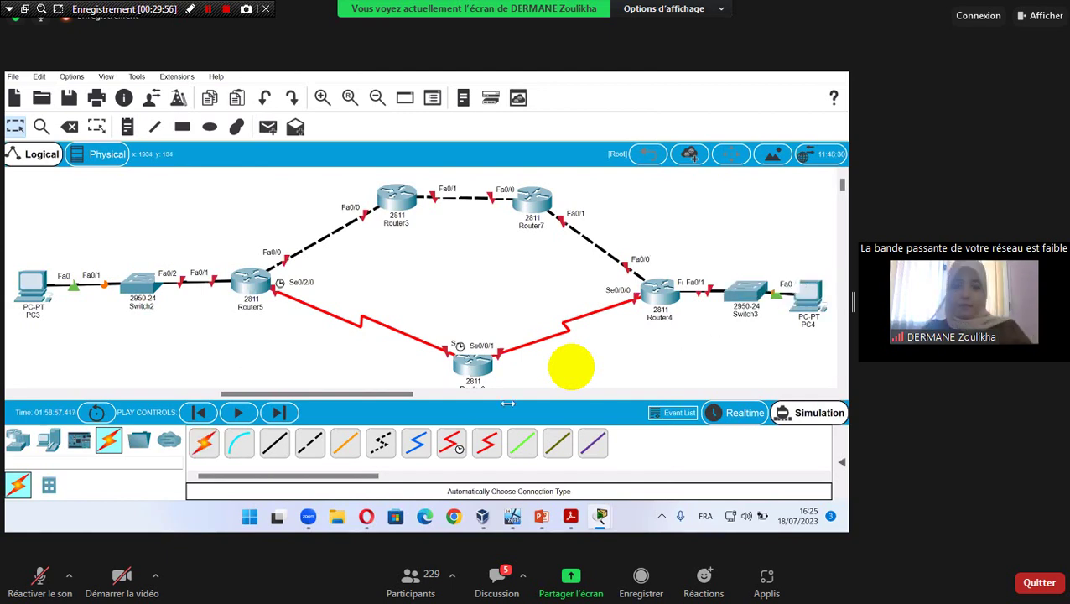
Step: Configure Router5's FastEthernet0/1 with IP address 192.168.1.1 and subnet mask 255.255.255.0, and turn the port on
{"action": "mouse_move", "coordinate": [357, 395]}
{"action": "left_mouse_down"}
{"action": "mouse_move", "coordinate": [369, 396]}
{"action": "mouse_move", "coordinate": [353, 395]}
{"action": "left_mouse_up"}
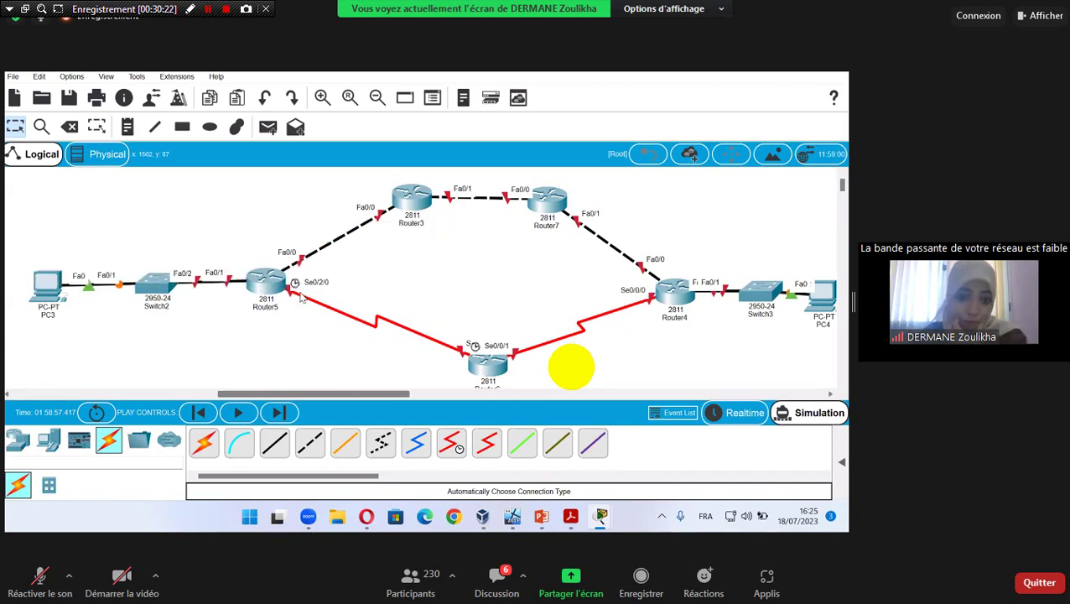
{"action": "left_click", "coordinate": [267, 288]}
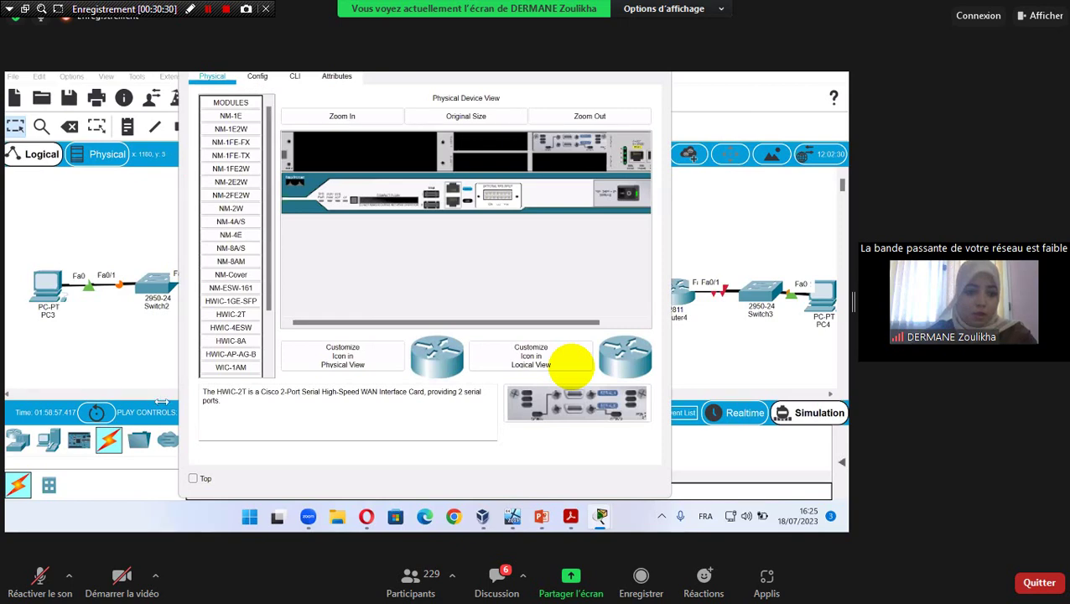
{"action": "key", "text": "Escape"}
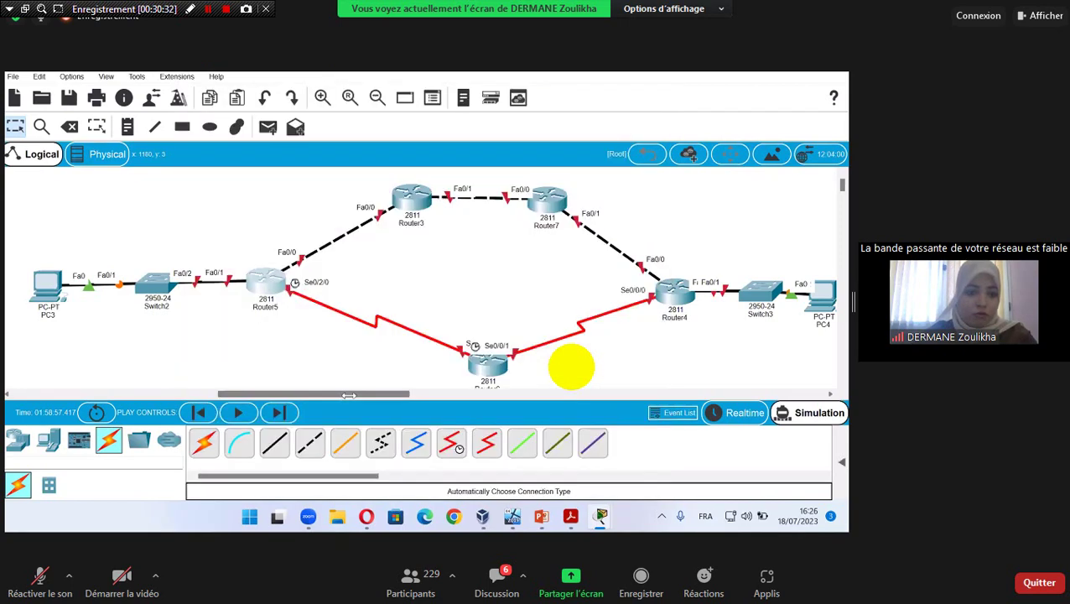
{"action": "scroll", "coordinate": [419, 285], "scroll_direction": "right", "scroll_amount": 3}
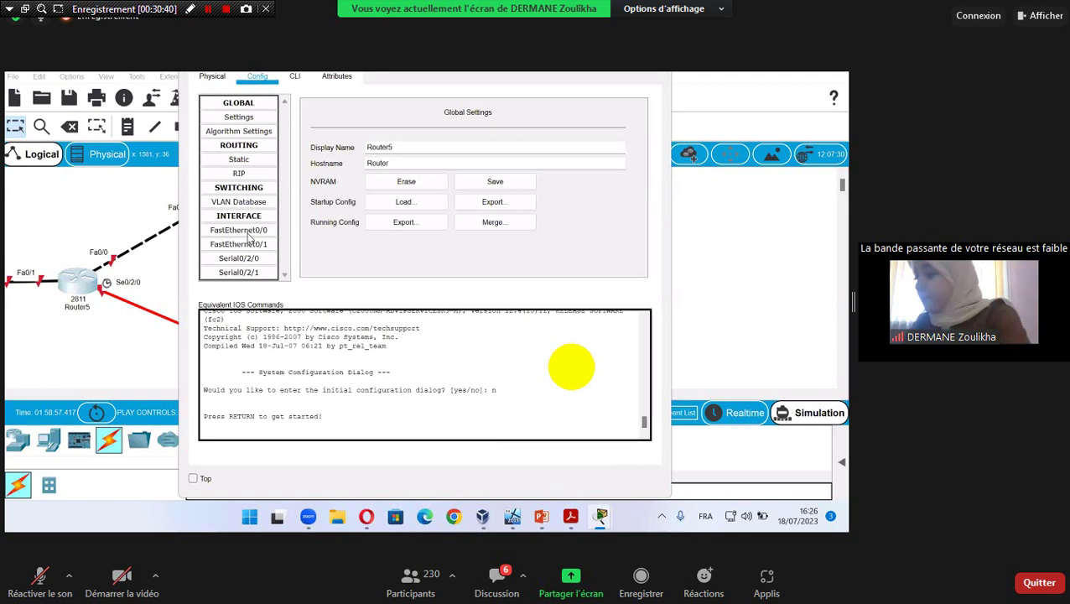
{"action": "left_click", "coordinate": [248, 234]}
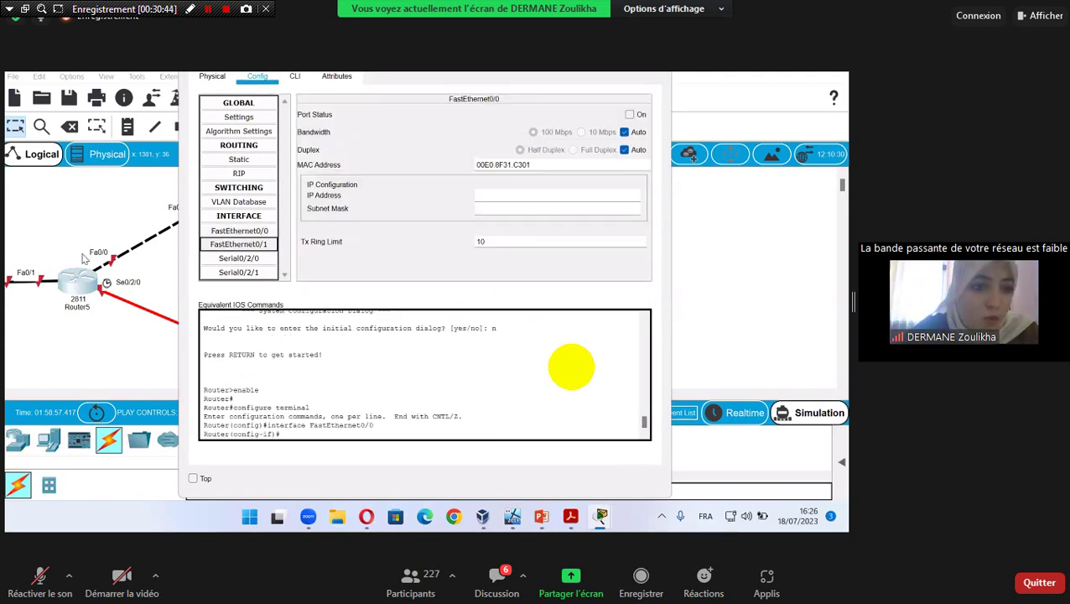
{"action": "left_click", "coordinate": [270, 244]}
{"action": "left_click", "coordinate": [545, 193]}
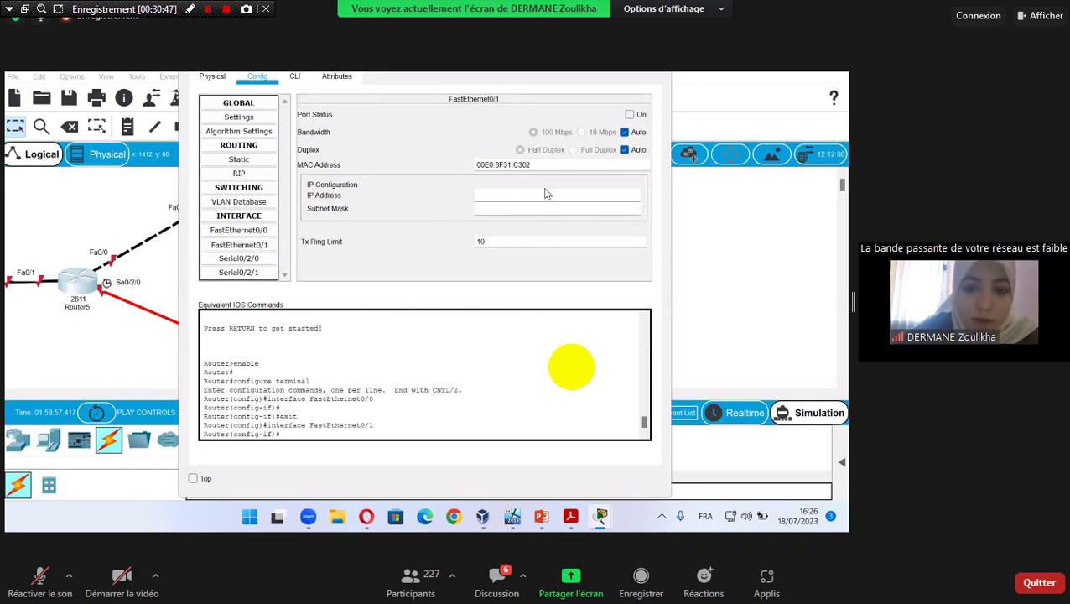
{"action": "type", "text": "192.168.1.100"}
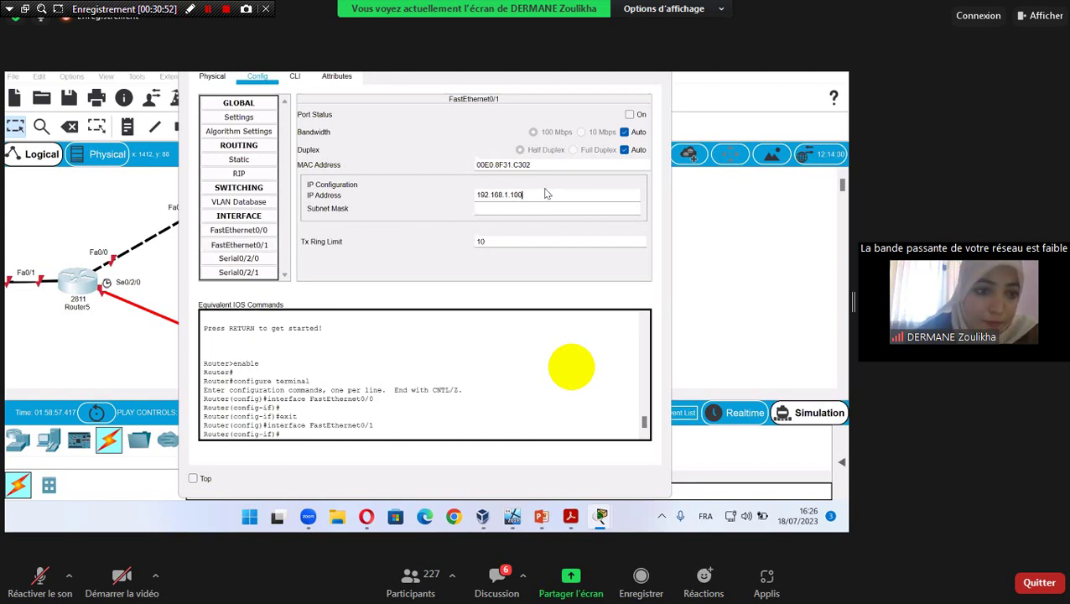
{"action": "key", "text": "BackSpace"}
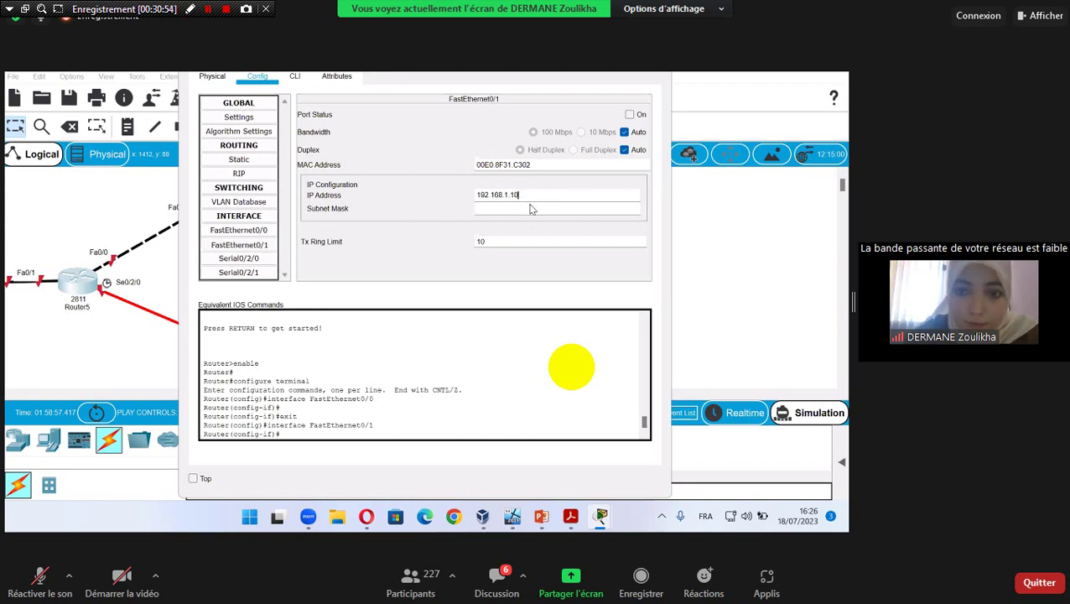
{"action": "left_click", "coordinate": [531, 209]}
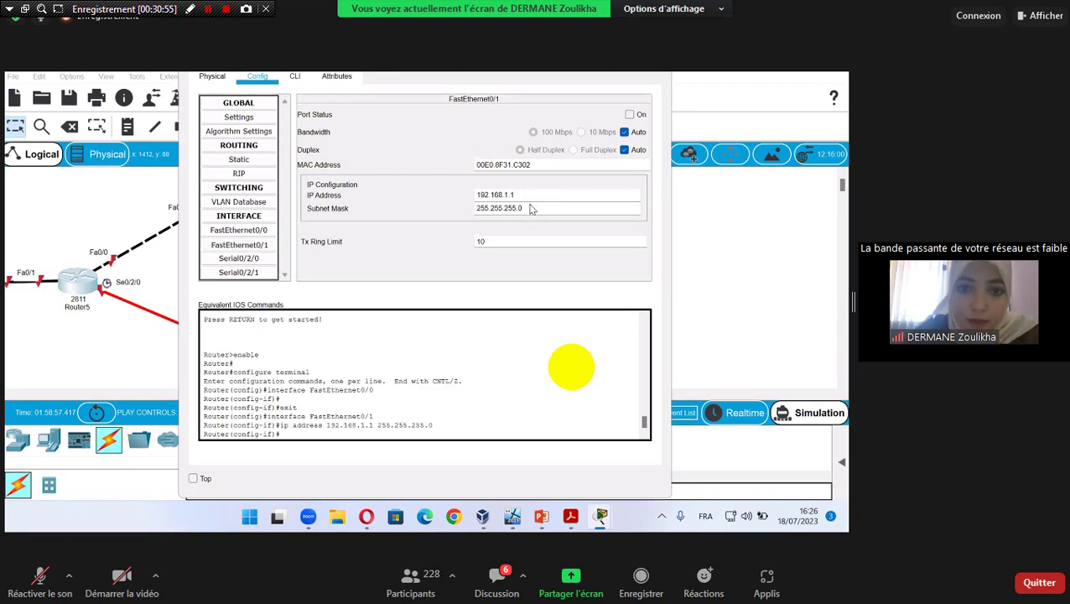
{"action": "left_click", "coordinate": [630, 115]}
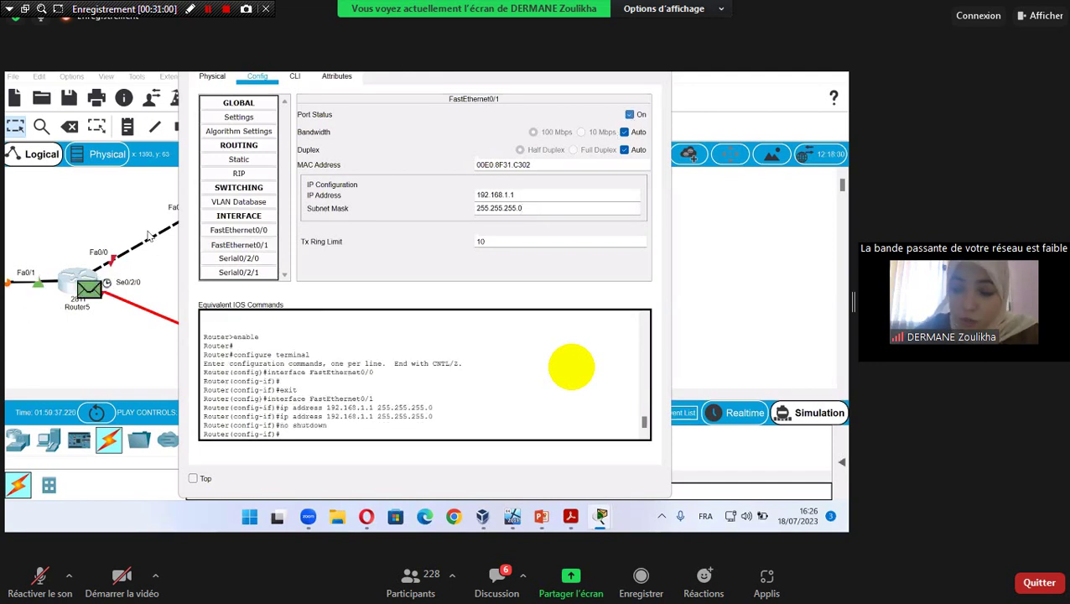
Step: Assign IP address 192.168.2.1 with subnet mask 255.255.255.0 to Router5's FastEthernet0/0 interface
{"action": "left_click", "coordinate": [238, 230]}
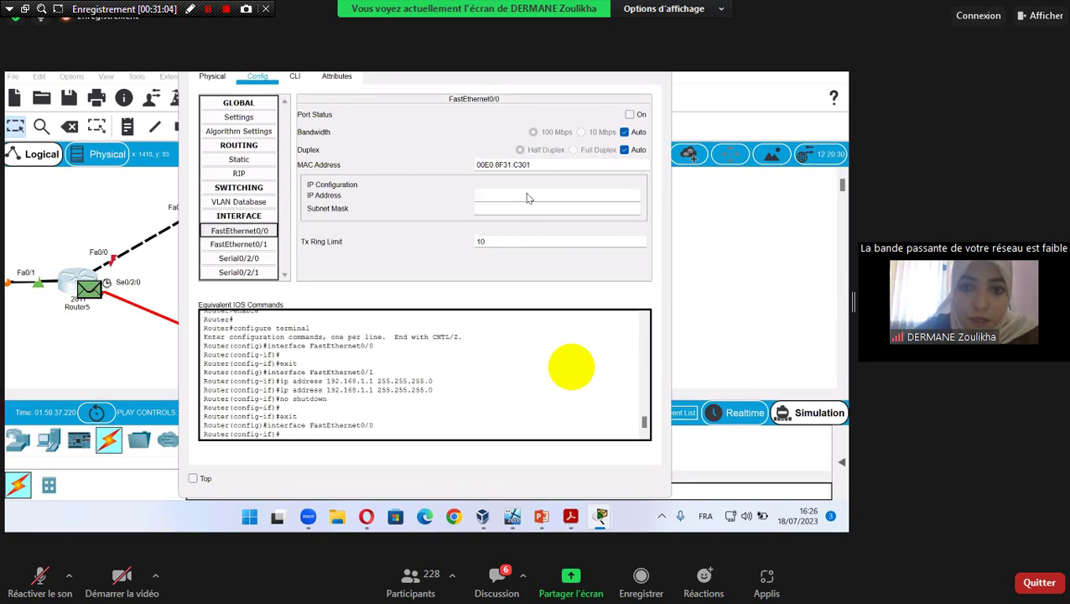
{"action": "left_click", "coordinate": [527, 197]}
{"action": "type", "text": "192.168.1.100"}
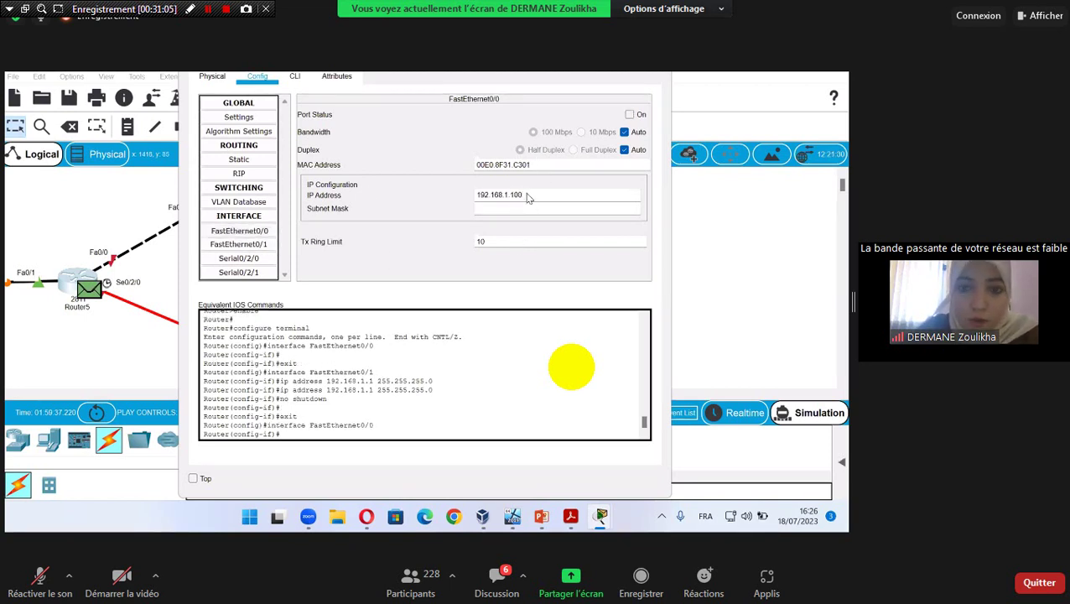
{"action": "key", "text": "BackSpace"}
{"action": "key", "text": "BackSpace"}
{"action": "key", "text": "BackSpace"}
{"action": "key", "text": "BackSpace"}
{"action": "key", "text": "BackSpace"}
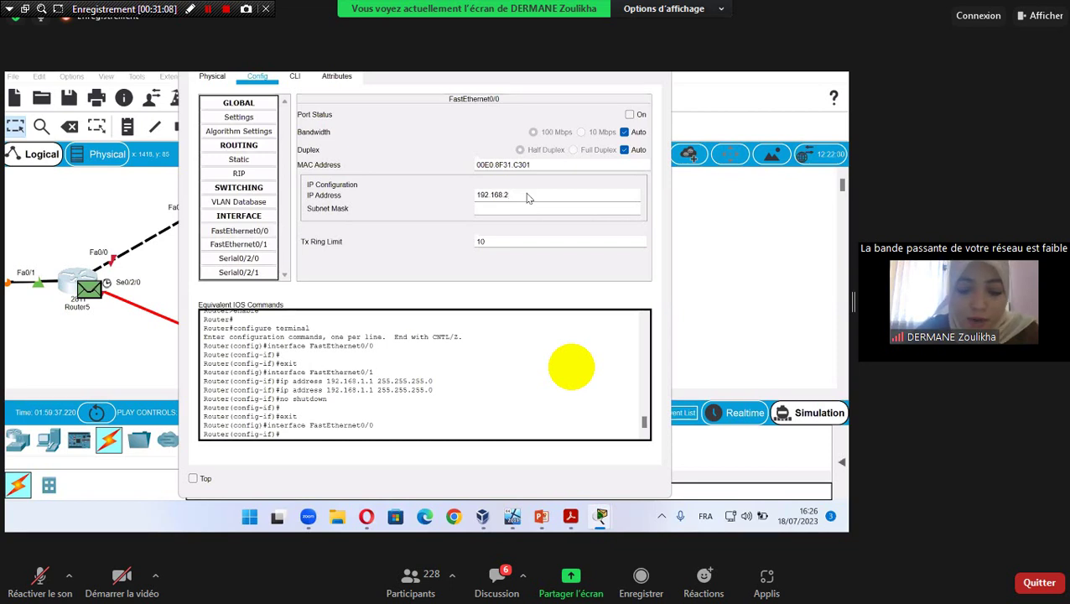
{"action": "type", "text": "2"}
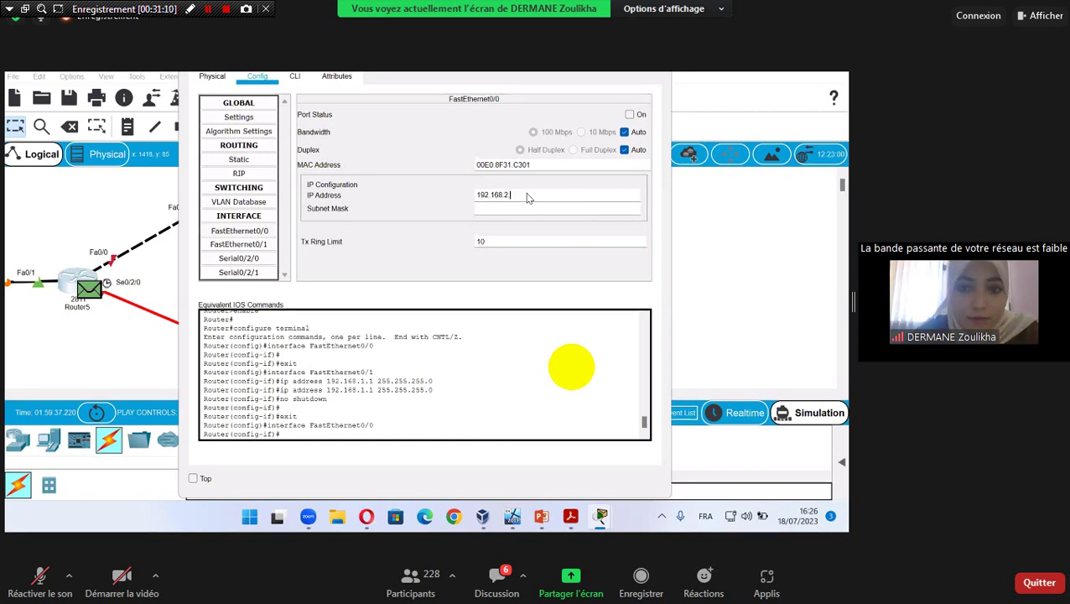
{"action": "type", "text": ".1"}
{"action": "left_click", "coordinate": [515, 211]}
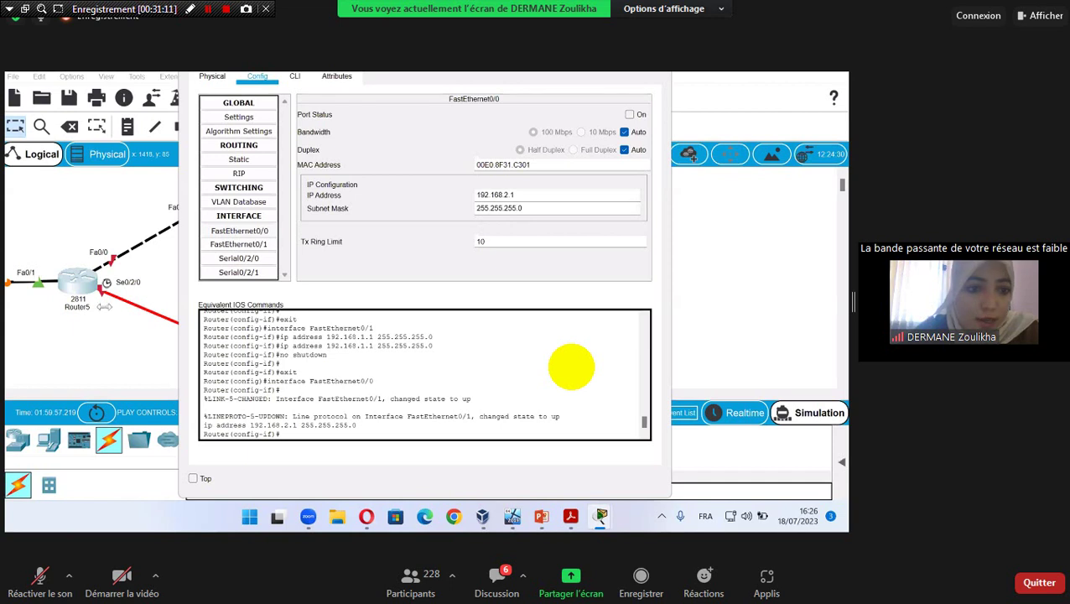
Step: Configure Router5's Serial0/2/0 with IP address 192.168.6.1 and mask 255.255.255.0, turn the port on, and close the router's configuration
{"action": "left_click", "coordinate": [251, 260]}
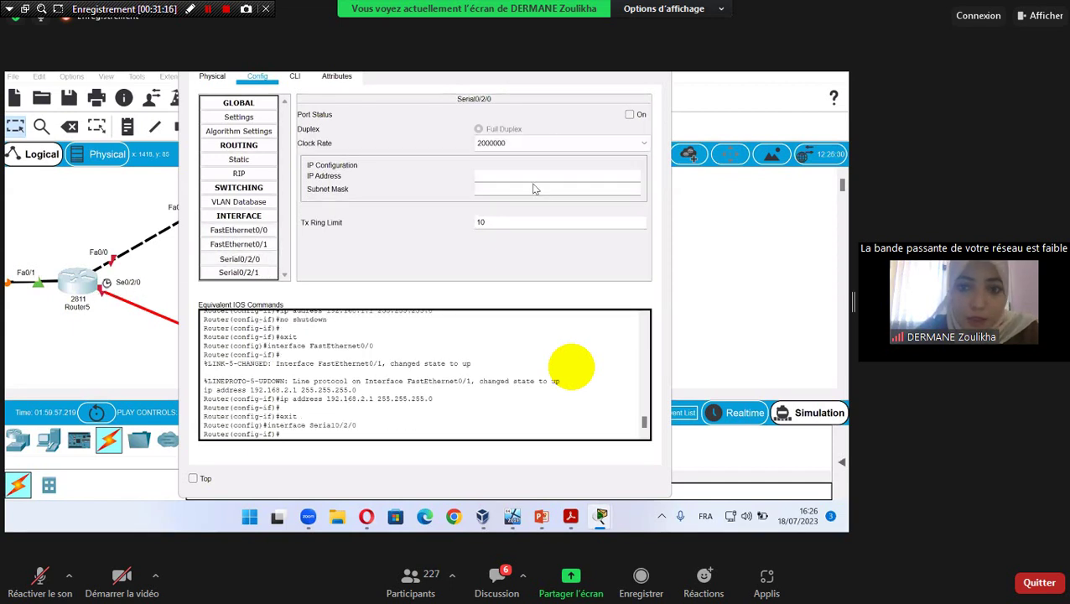
{"action": "left_click", "coordinate": [541, 182]}
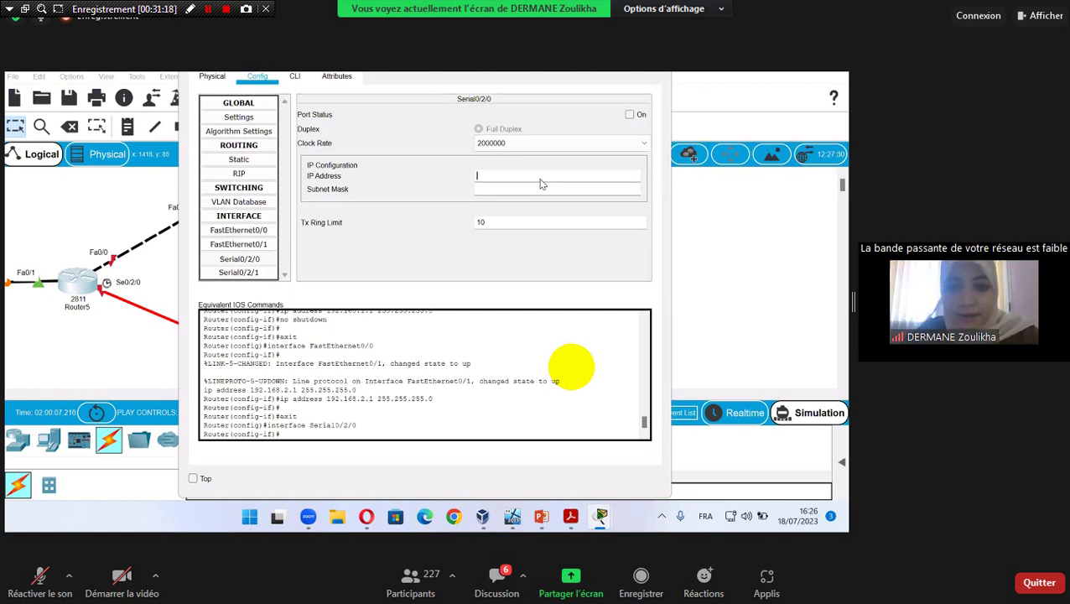
{"action": "type", "text": "192.168.1.1"}
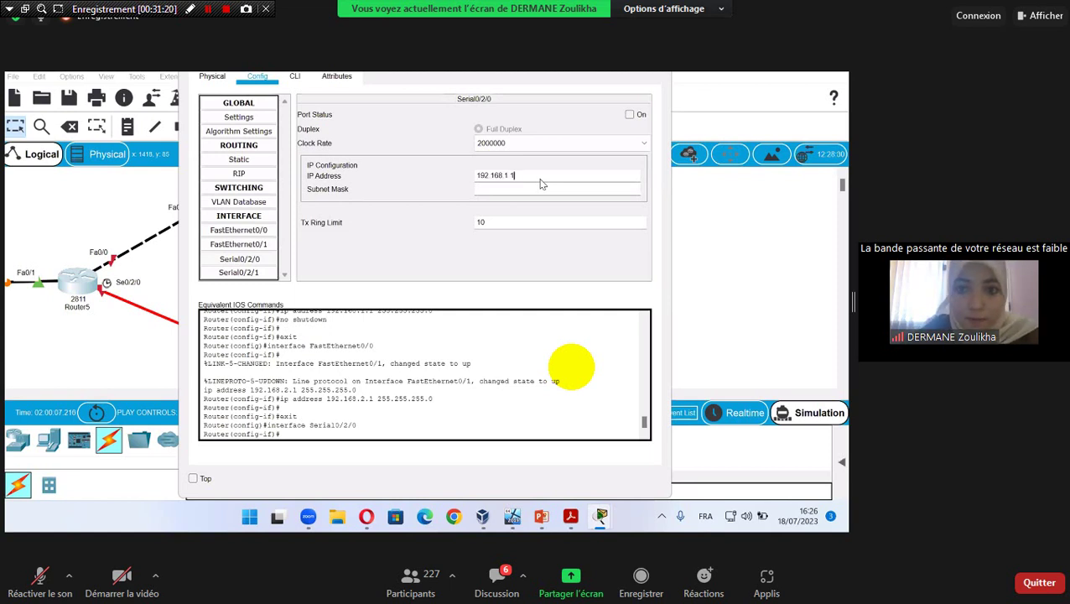
{"action": "key", "text": "BackSpace"}
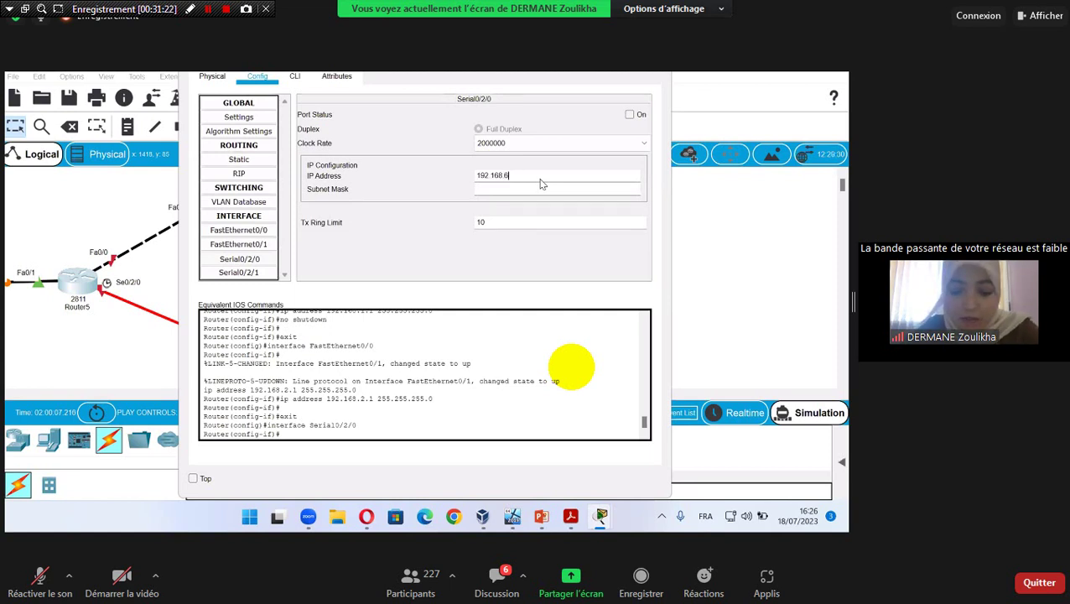
{"action": "type", "text": "6.1"}
{"action": "left_click", "coordinate": [543, 191]}
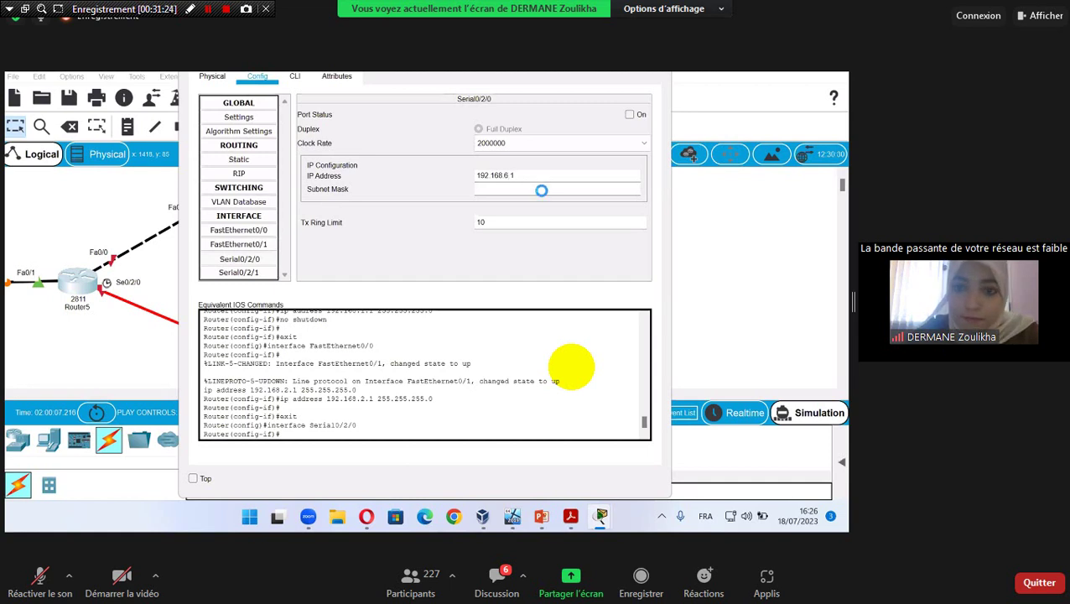
{"action": "left_click", "coordinate": [630, 114]}
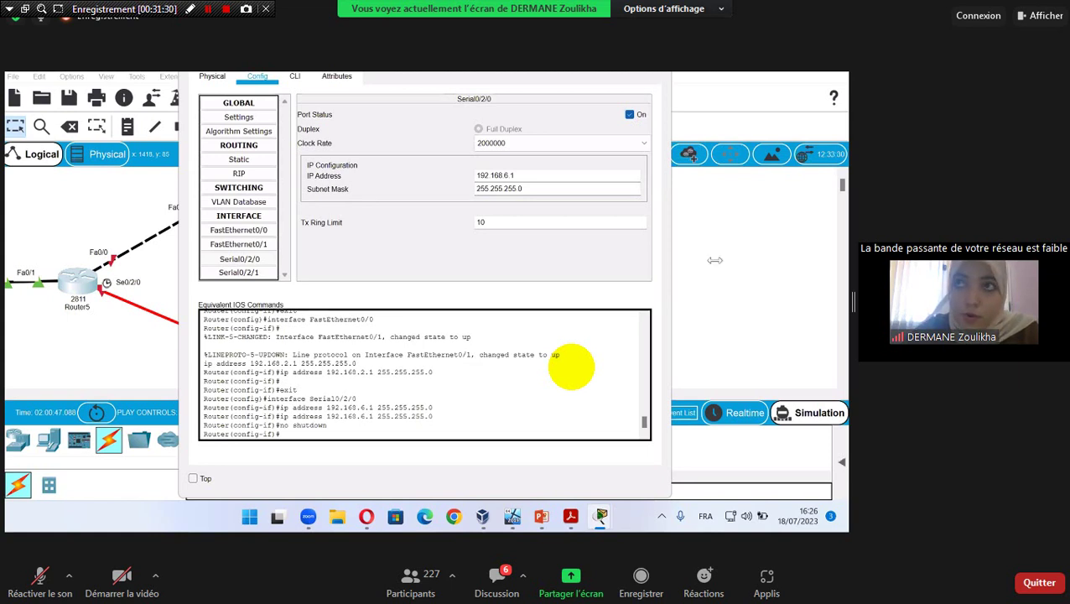
{"action": "left_click", "coordinate": [715, 260]}
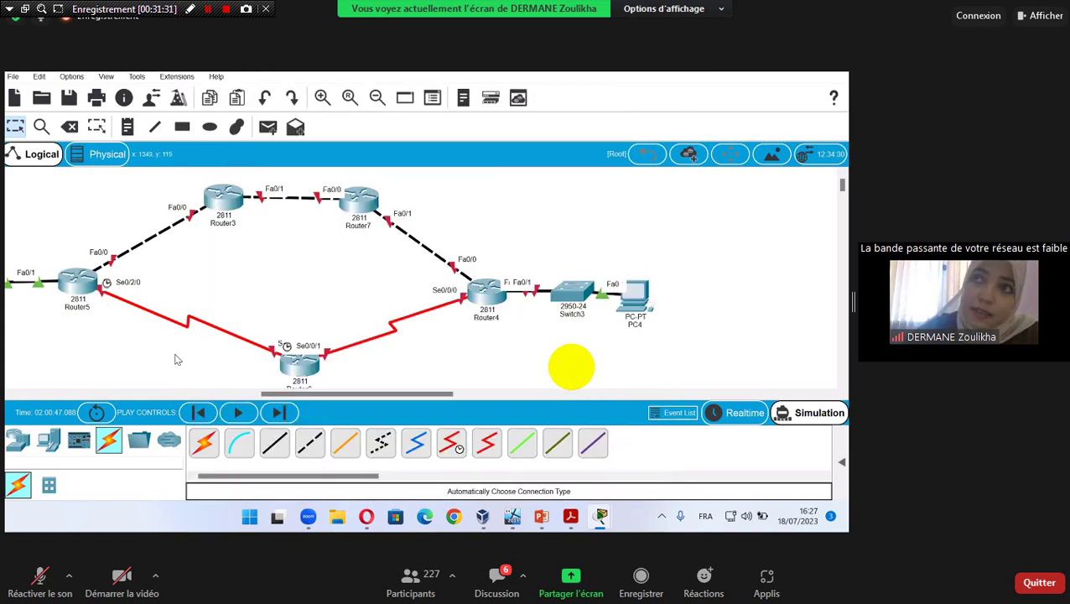
Step: Turn on Router5's FastEthernet0/0 port and close the router's configuration
{"action": "left_click", "coordinate": [81, 285]}
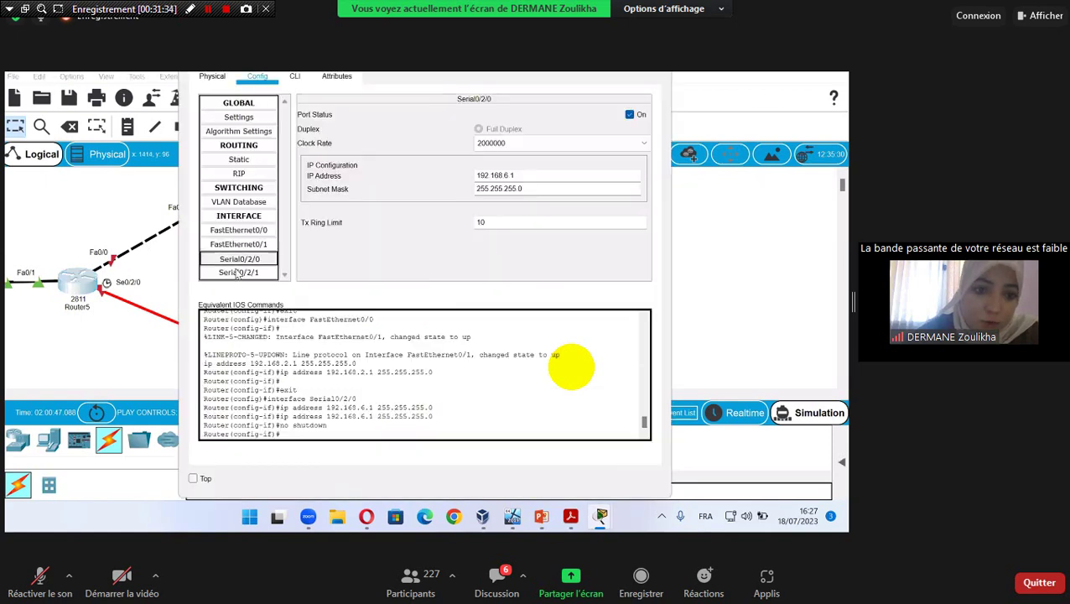
{"action": "left_click", "coordinate": [266, 232]}
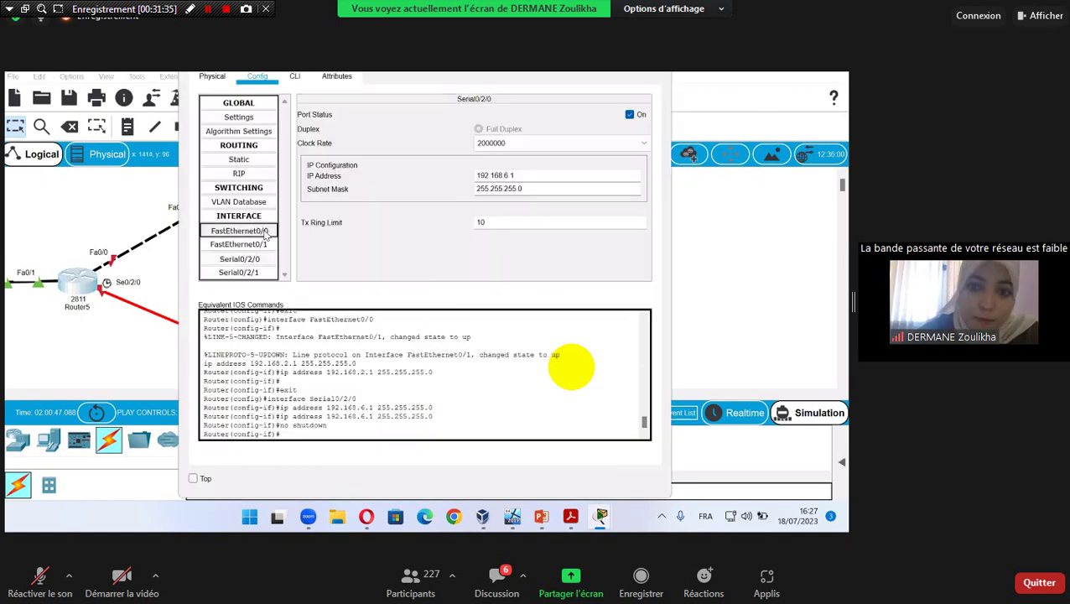
{"action": "left_click", "coordinate": [629, 114]}
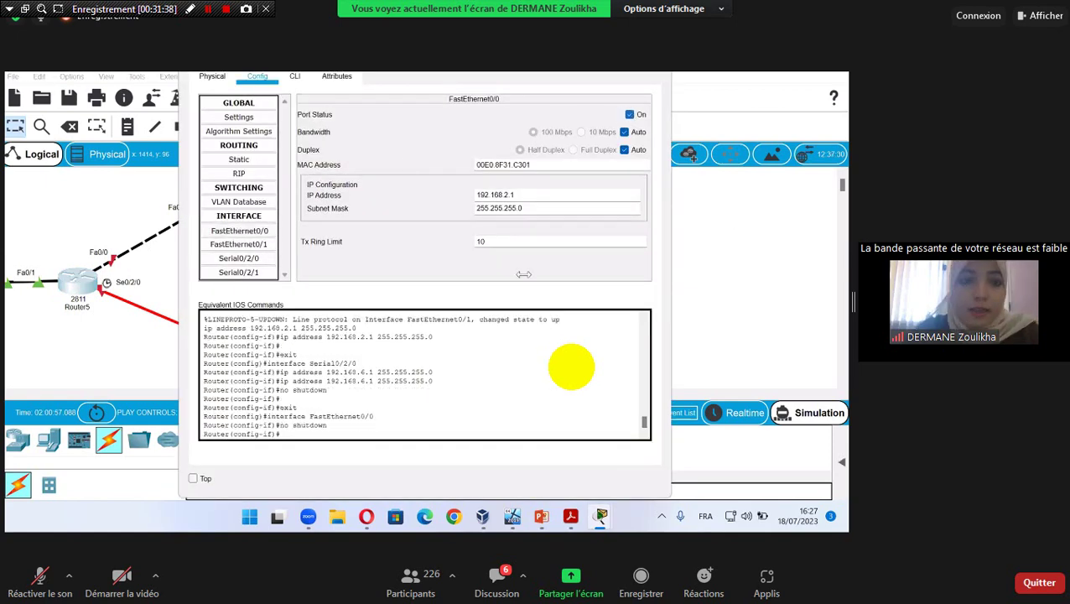
{"action": "left_click", "coordinate": [136, 290]}
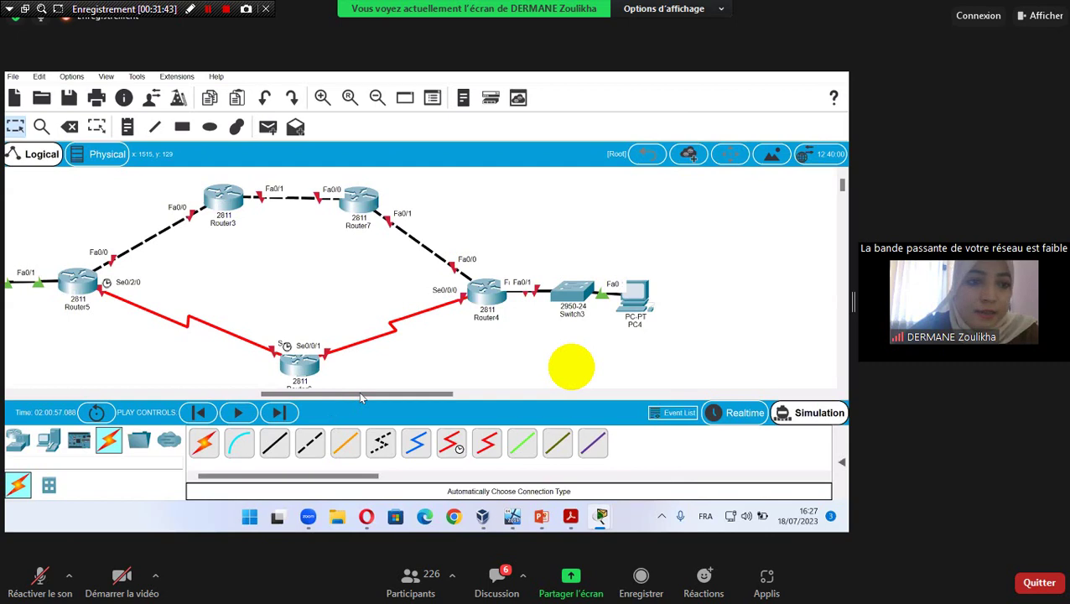
Step: Assign IP address 192.168.2.2 with subnet mask 255.255.255.0 to Router3's FastEthernet0/0 interface
{"action": "scroll", "coordinate": [359, 391], "scroll_direction": "right", "scroll_amount": 2}
{"action": "scroll", "coordinate": [368, 392], "scroll_direction": "right", "scroll_amount": 1}
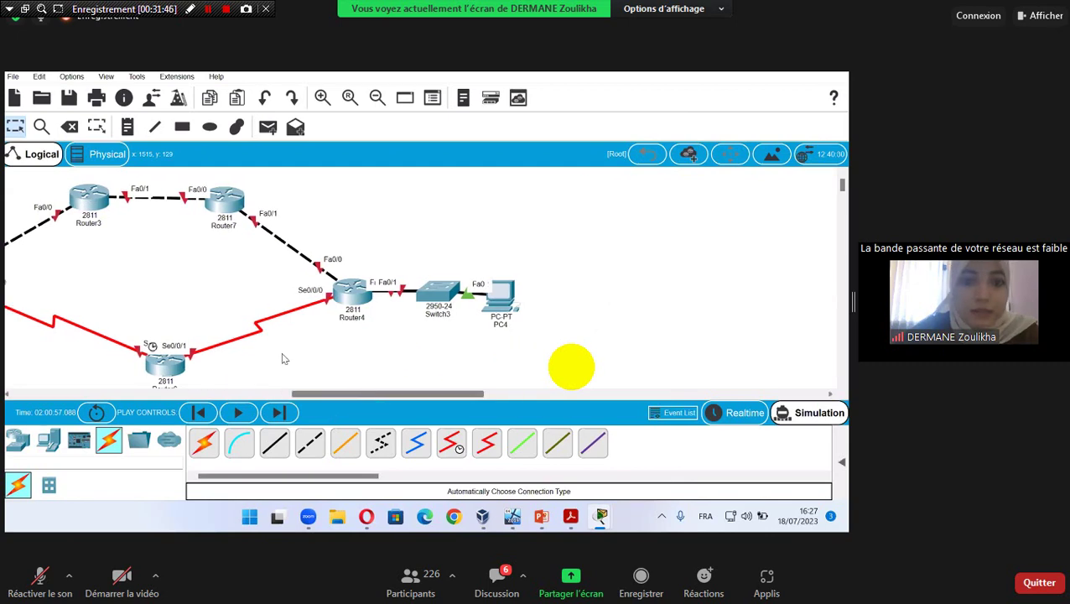
{"action": "left_click", "coordinate": [348, 291]}
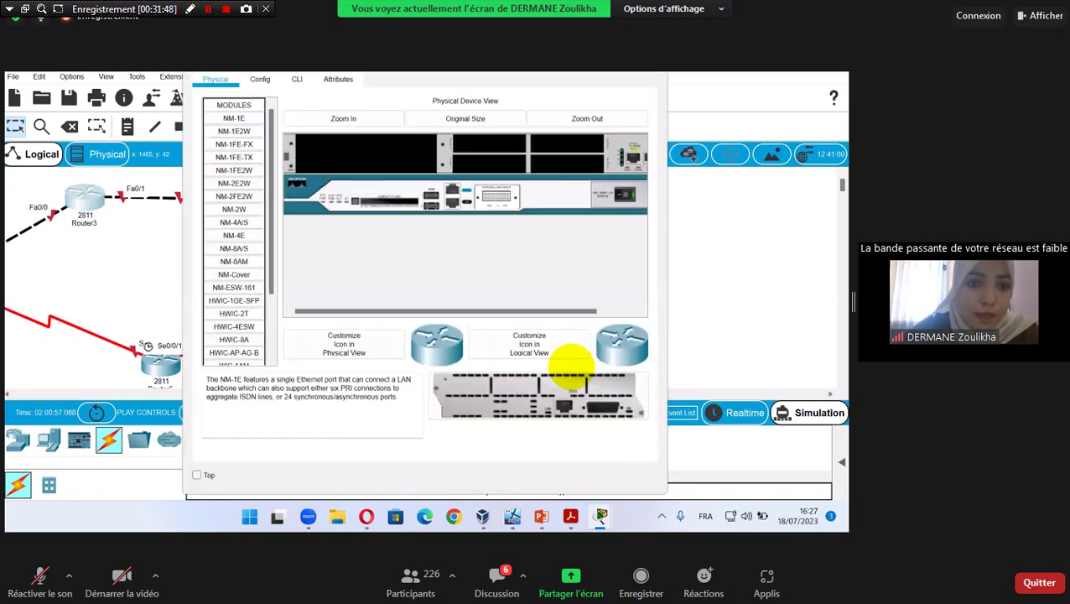
{"action": "left_click", "coordinate": [261, 80]}
{"action": "left_click", "coordinate": [263, 230]}
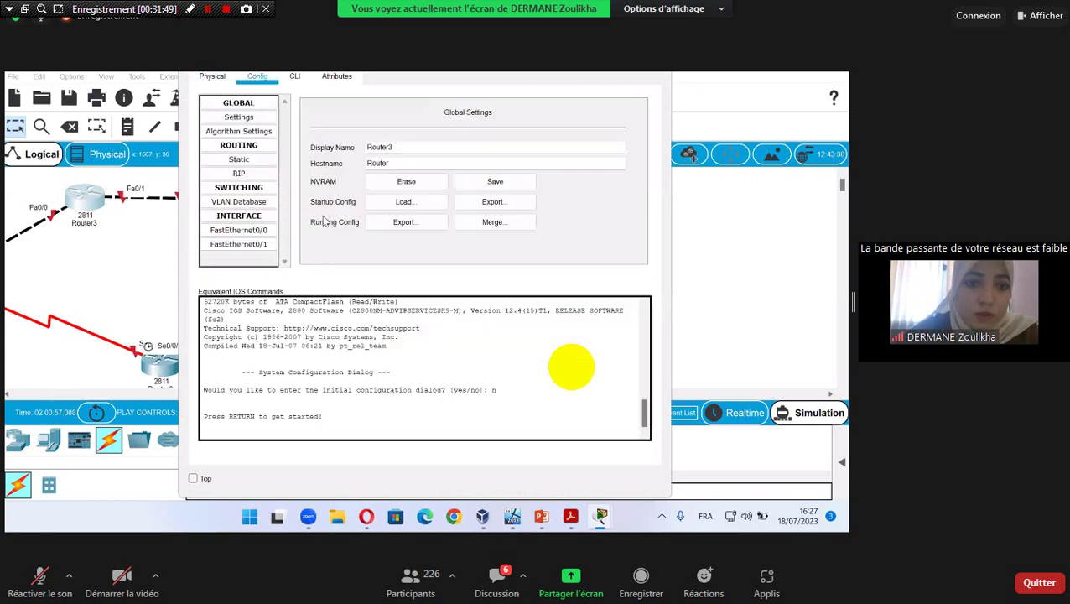
{"action": "left_click", "coordinate": [495, 200]}
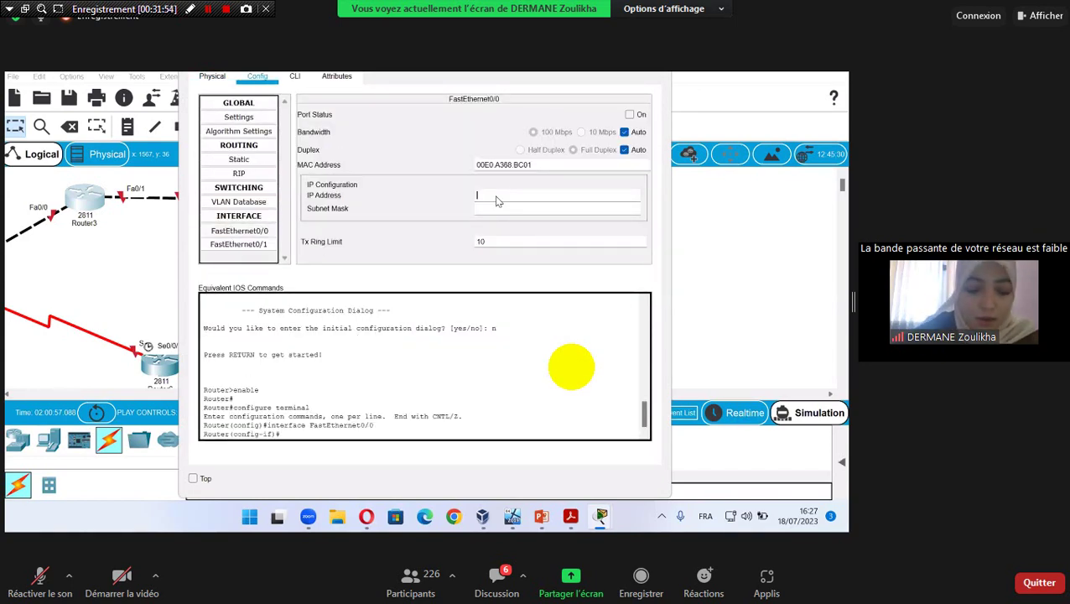
{"action": "type", "text": "192.168.1"}
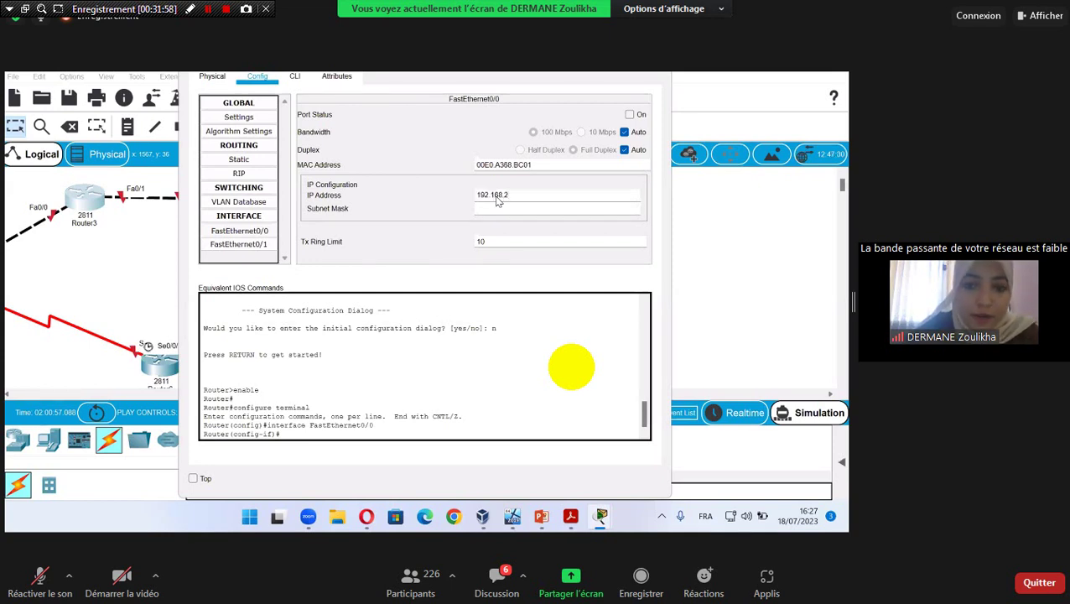
{"action": "left_click", "coordinate": [507, 210]}
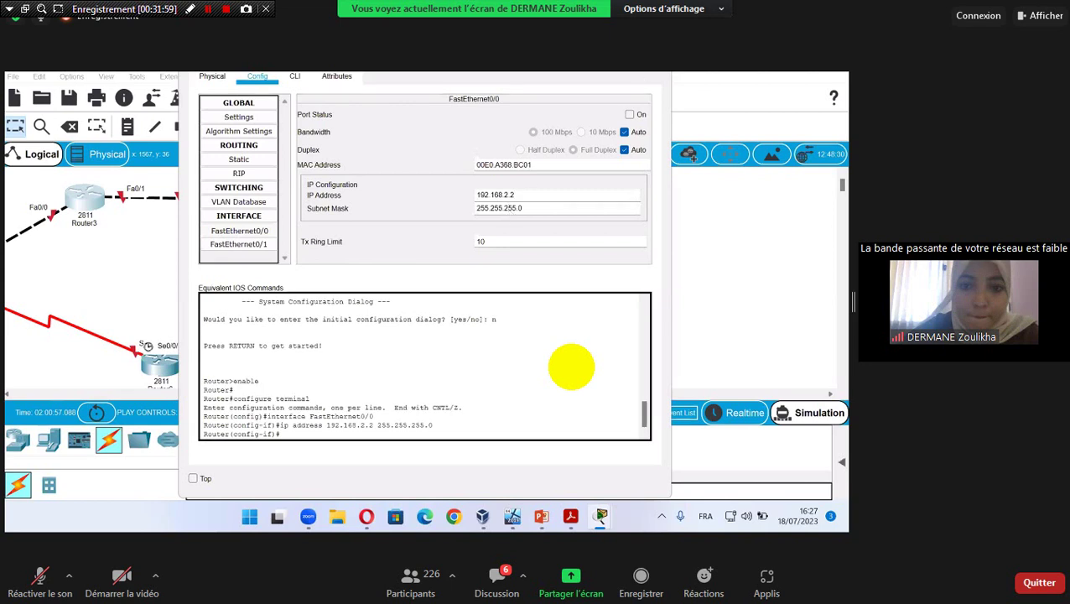
{"action": "left_click", "coordinate": [107, 209]}
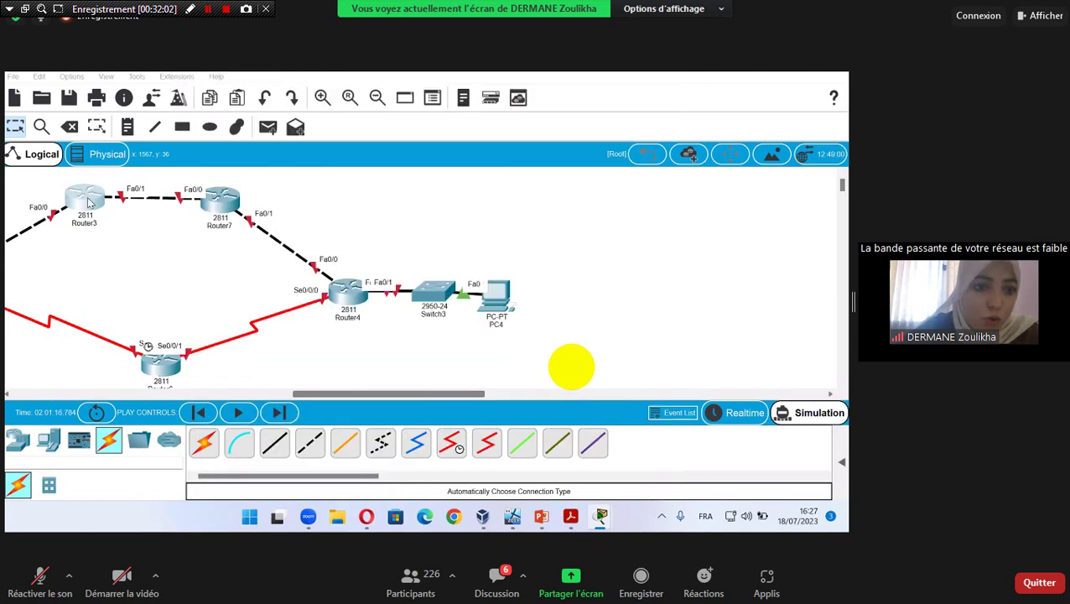
Step: Configure Router3's FastEthernet0/1 with IP address 192.168.3.1 and subnet mask 255.255.255.0, turn the port on, and close the configuration
{"action": "left_click", "coordinate": [90, 203]}
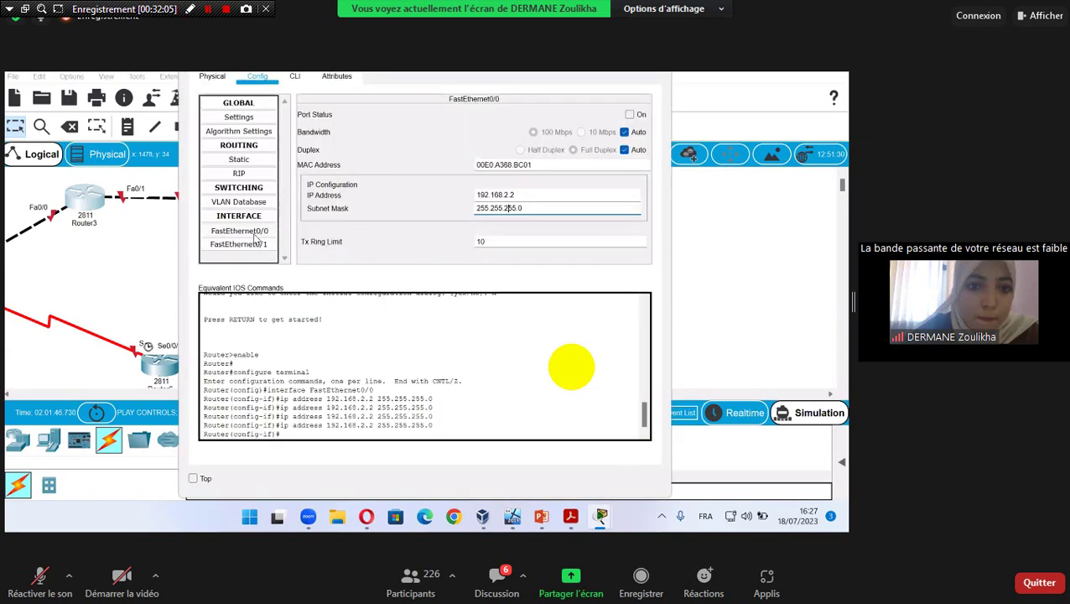
{"action": "left_click", "coordinate": [252, 244]}
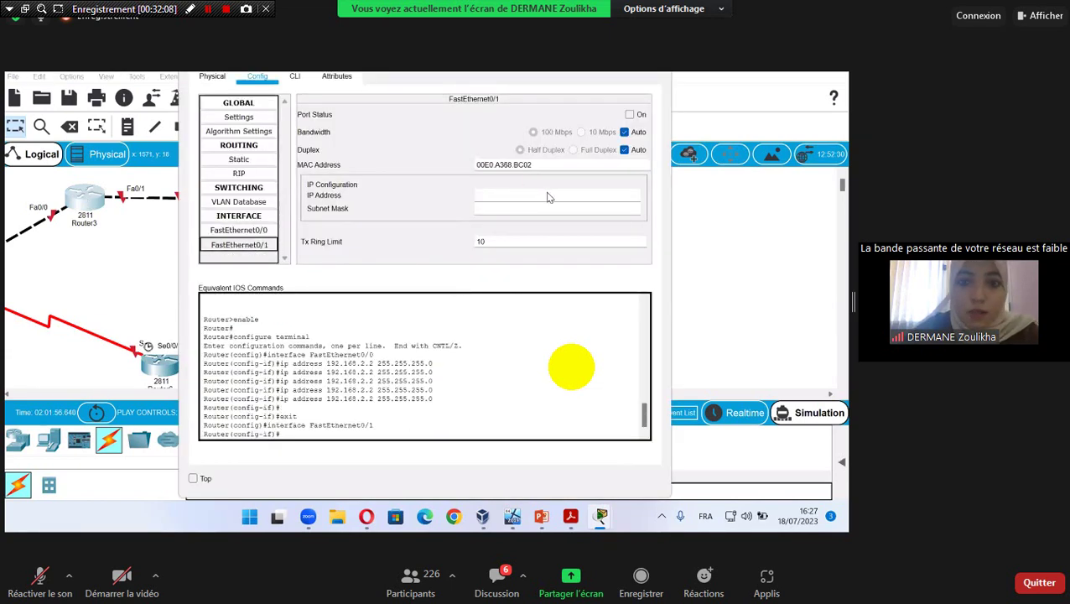
{"action": "left_click", "coordinate": [548, 196]}
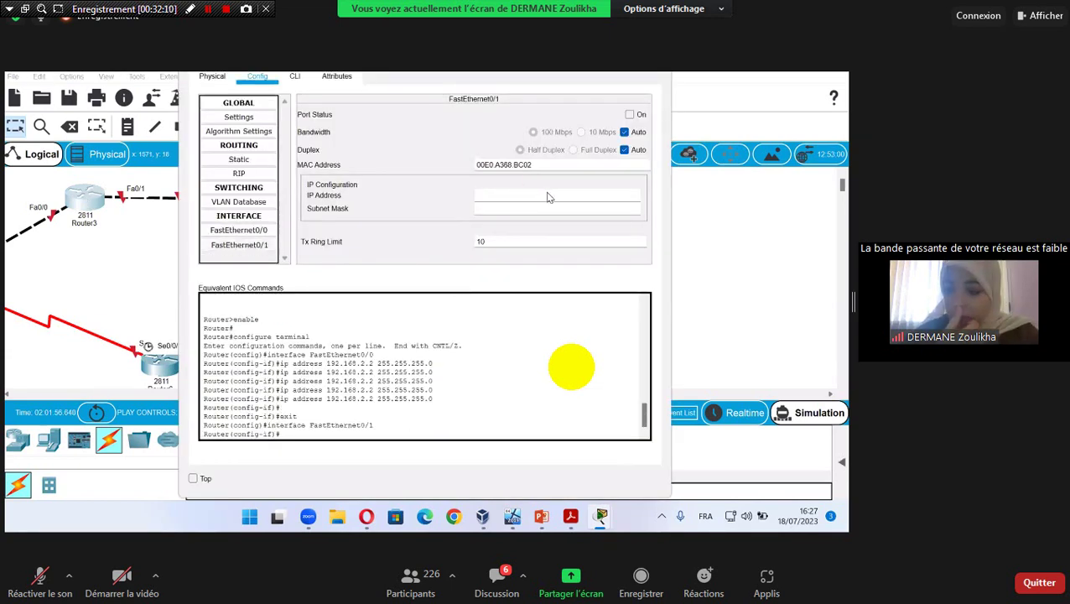
{"action": "type", "text": "192.168.1.100"}
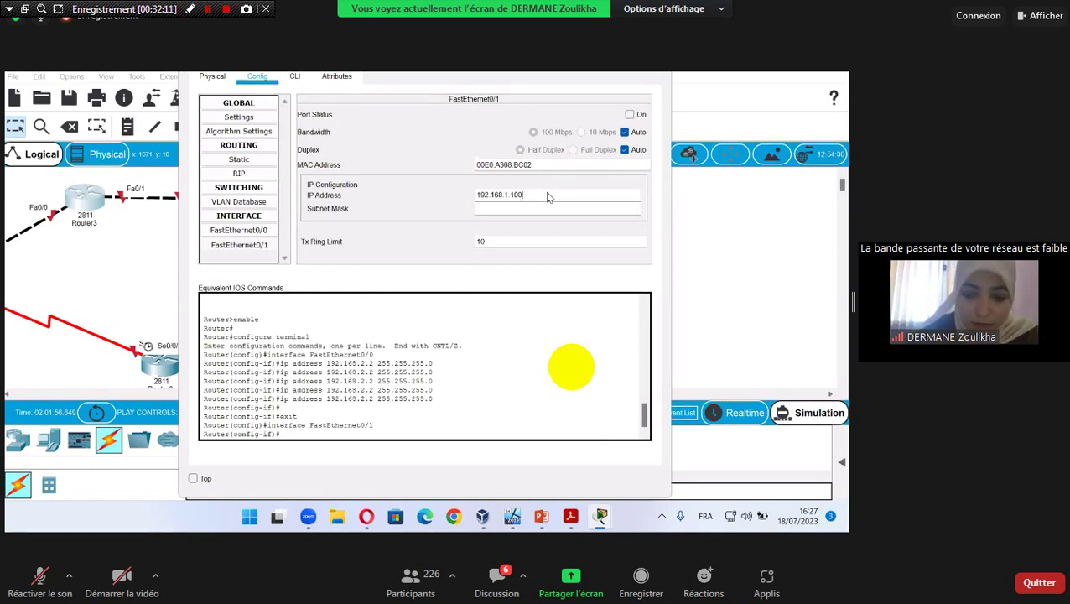
{"action": "key", "text": "BackSpace"}
{"action": "key", "text": "BackSpace"}
{"action": "key", "text": "BackSpace"}
{"action": "type", "text": "3"}
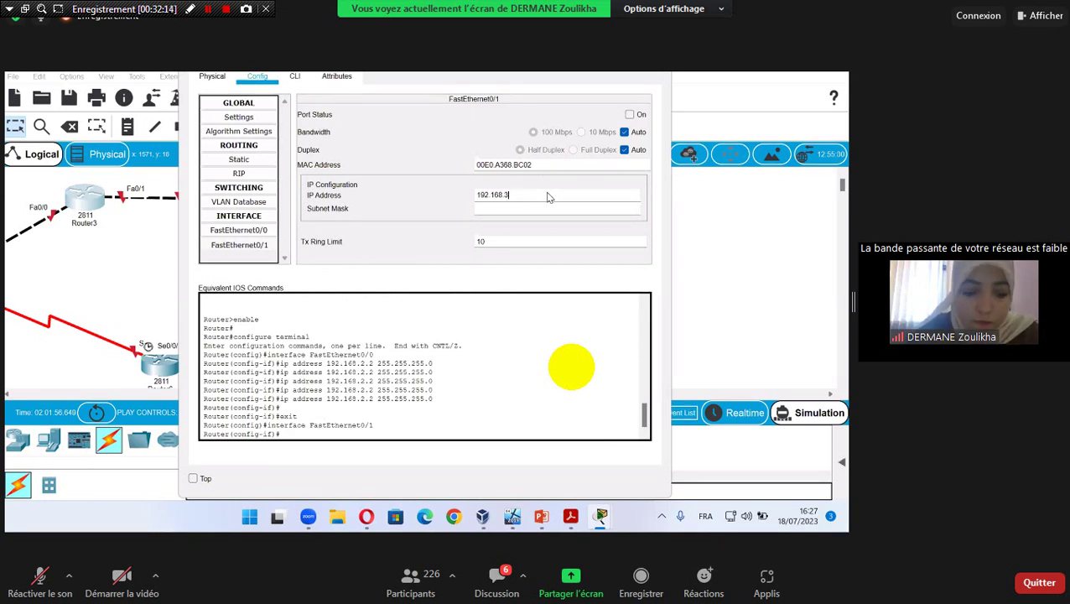
{"action": "type", "text": ".1"}
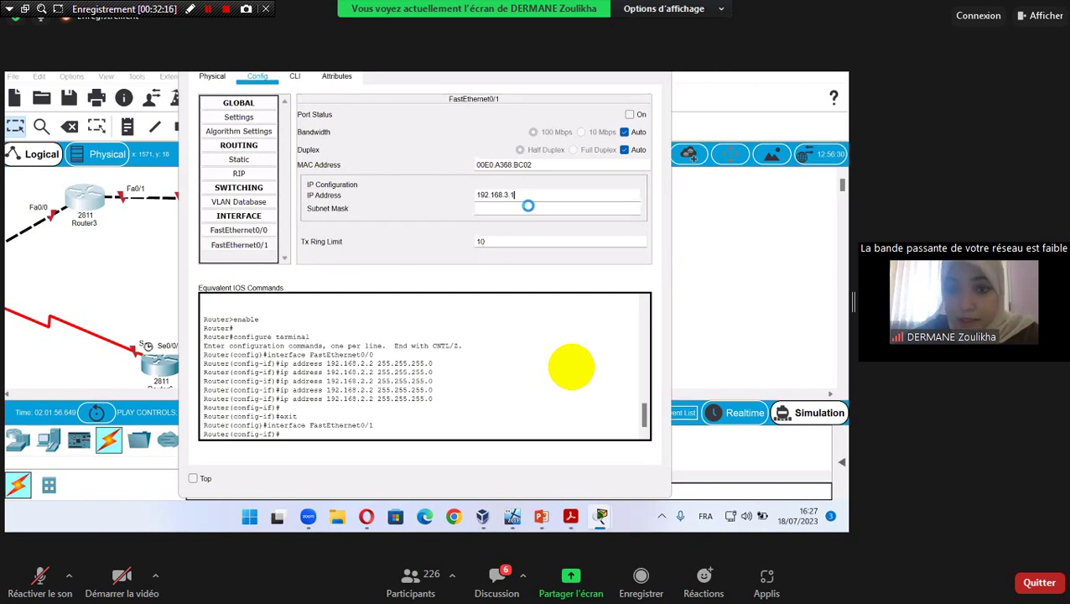
{"action": "left_click", "coordinate": [530, 210]}
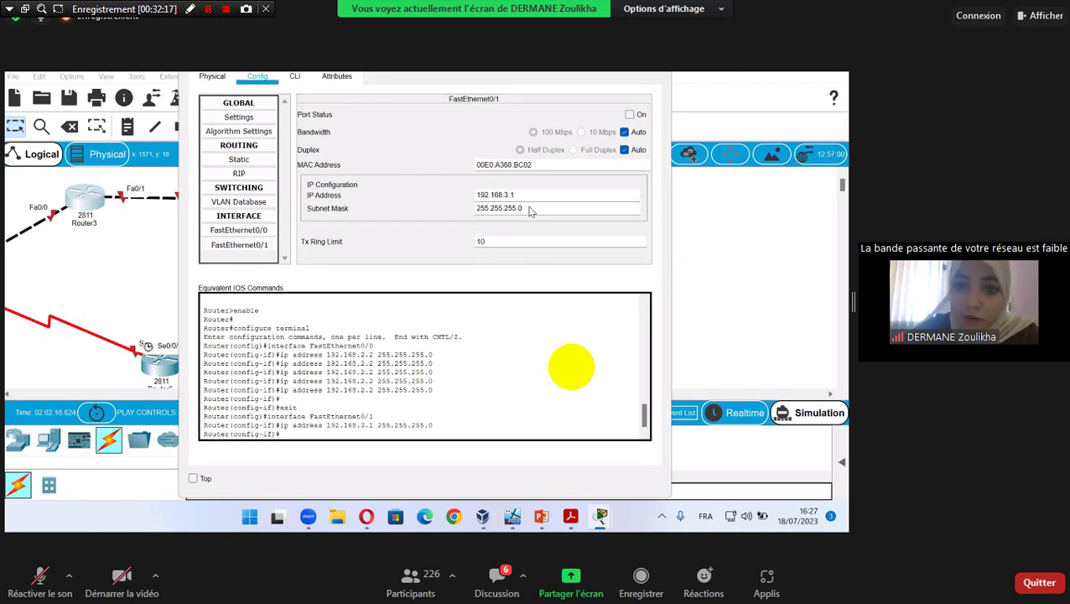
{"action": "left_click", "coordinate": [630, 115]}
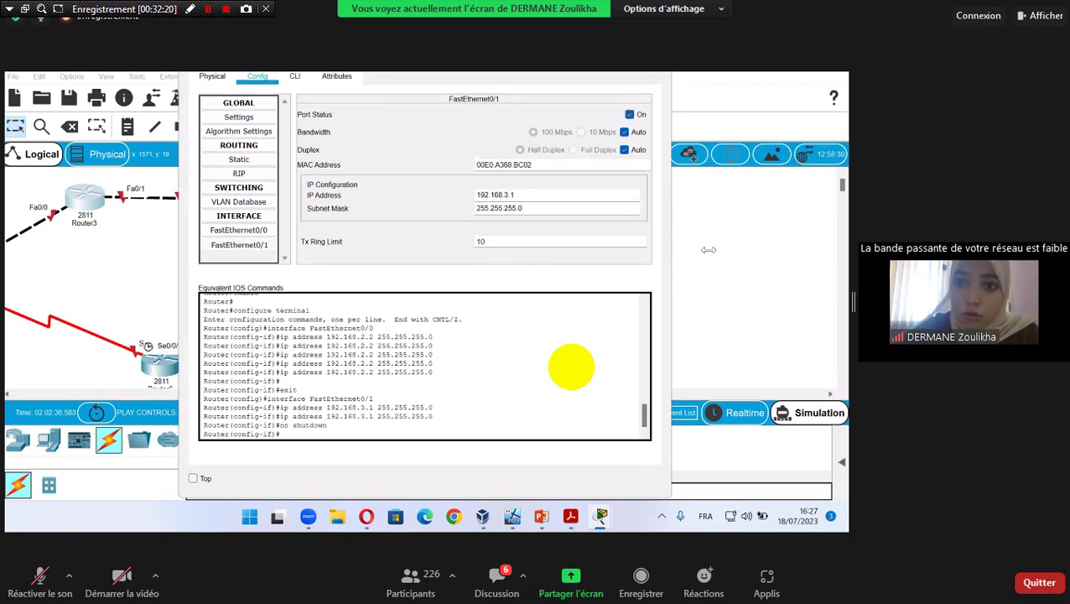
{"action": "left_click", "coordinate": [665, 82]}
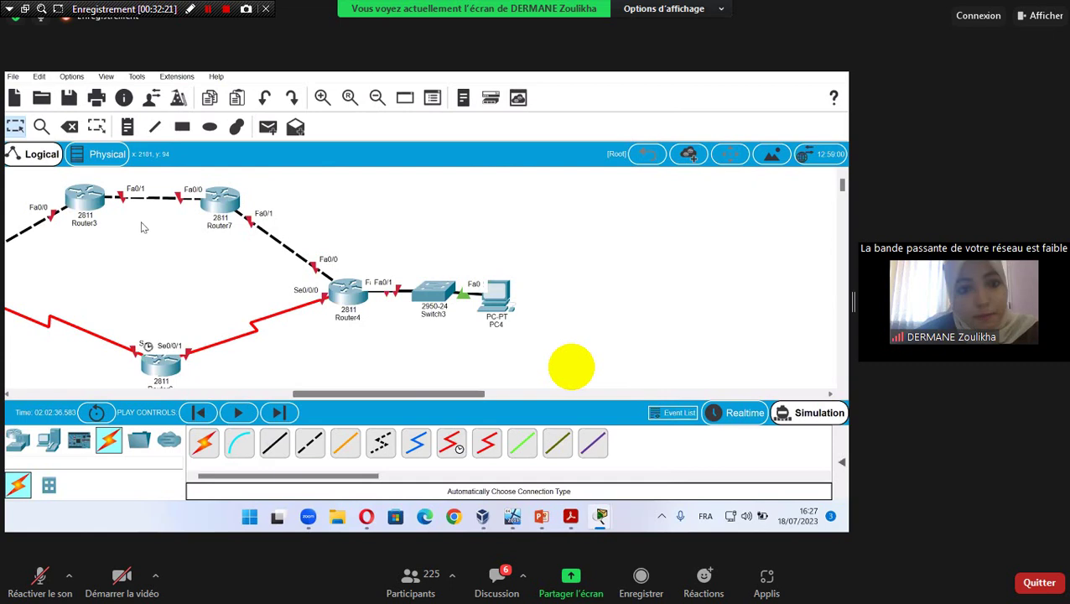
Step: Assign IP address 192.168.3.2 with subnet mask 255.255.255.0 to Router7's FastEthernet0/0 interface
{"action": "left_click", "coordinate": [220, 209]}
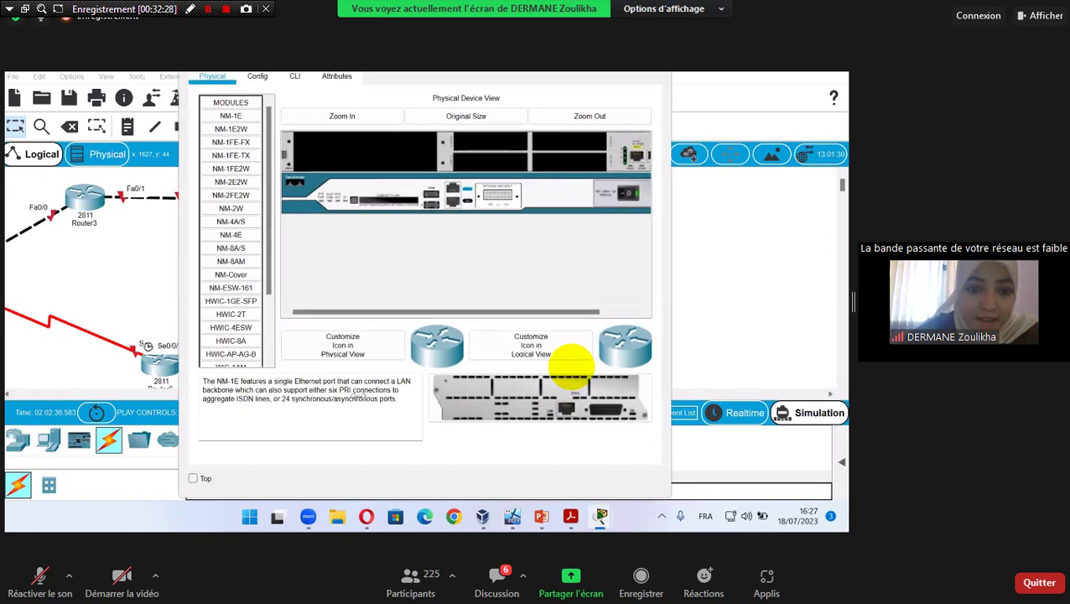
{"action": "left_click_drag", "start_coordinate": [358, 395], "coordinate": [392, 396]}
{"action": "left_click", "coordinate": [67, 203]}
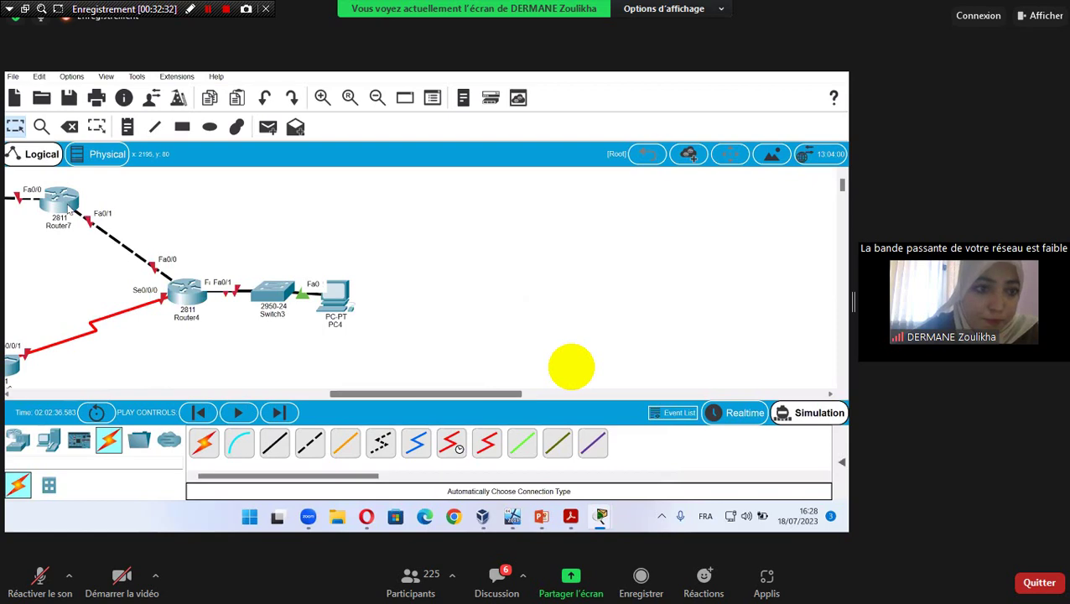
{"action": "left_click", "coordinate": [265, 77]}
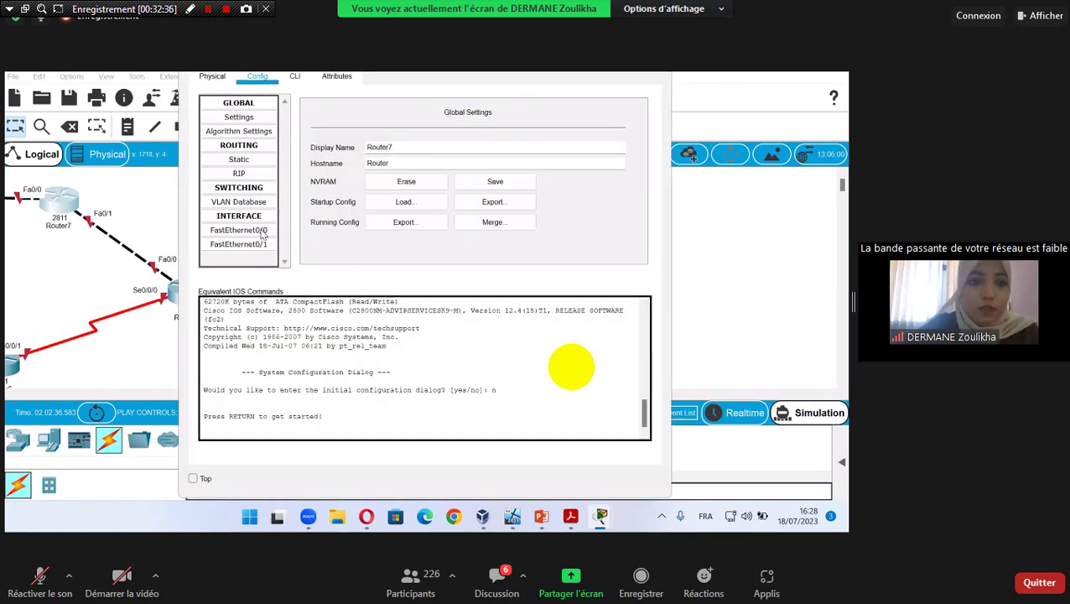
{"action": "left_click", "coordinate": [252, 231]}
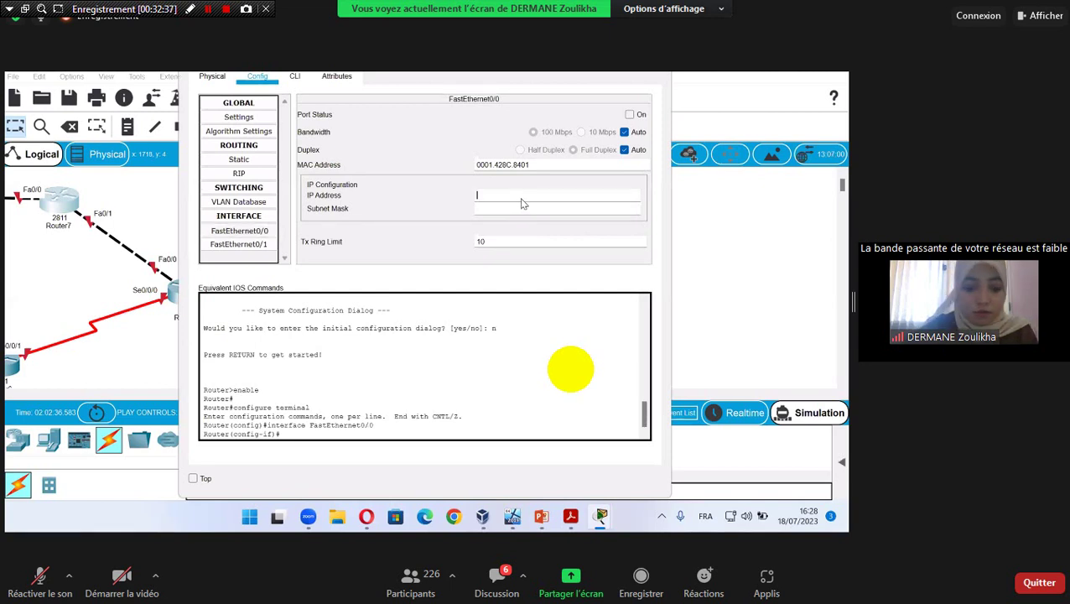
{"action": "left_click", "coordinate": [521, 204]}
{"action": "type", "text": "192.168.10.1"}
{"action": "key", "text": "BackSpace"}
{"action": "key", "text": "BackSpace"}
{"action": "key", "text": "BackSpace"}
{"action": "key", "text": "BackSpace"}
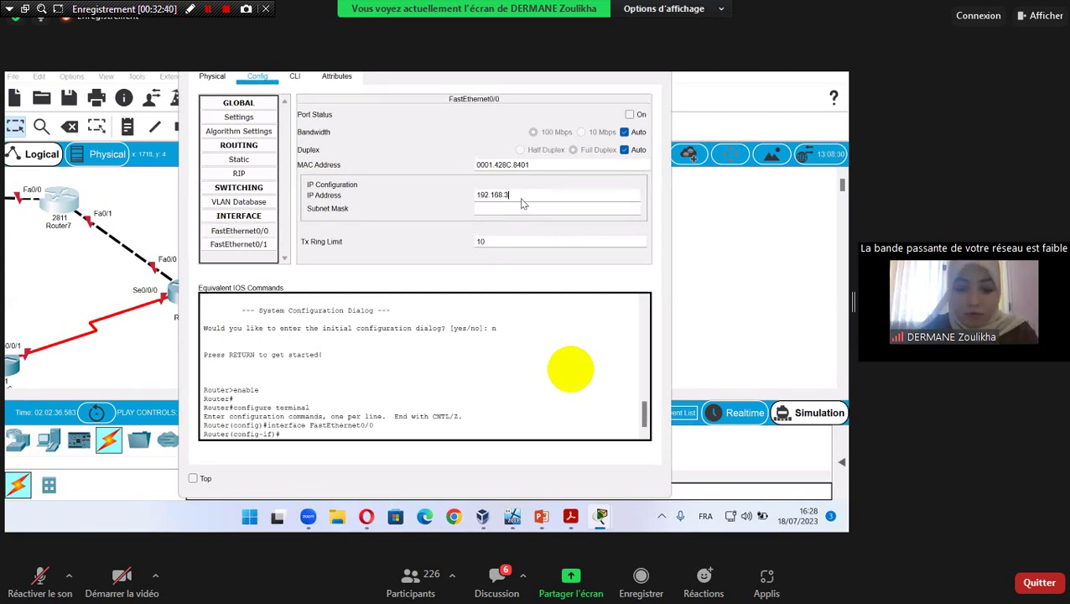
{"action": "type", "text": "3.2"}
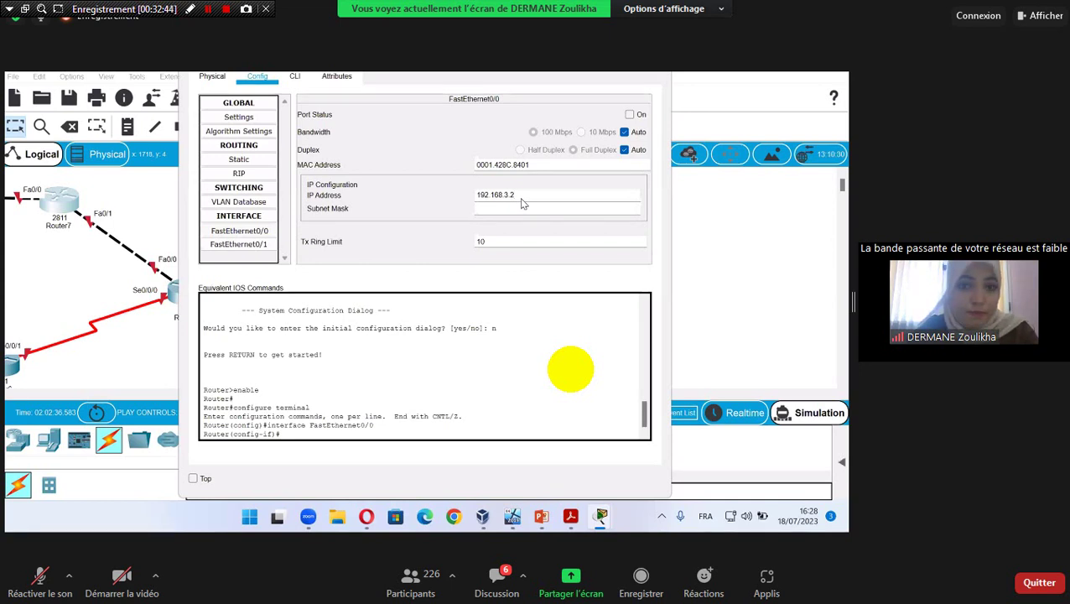
{"action": "left_click", "coordinate": [511, 210]}
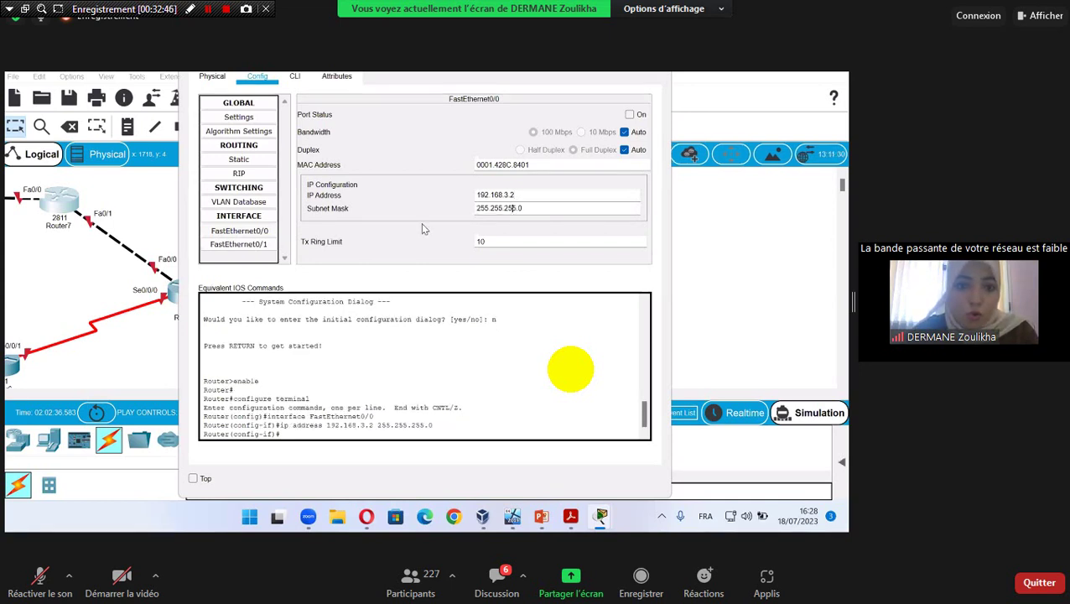
Step: Assign IP address 192.168.4.1 with subnet mask 255.255.255.0 to Router7's FastEthernet0/1 interface
{"action": "left_click", "coordinate": [256, 244]}
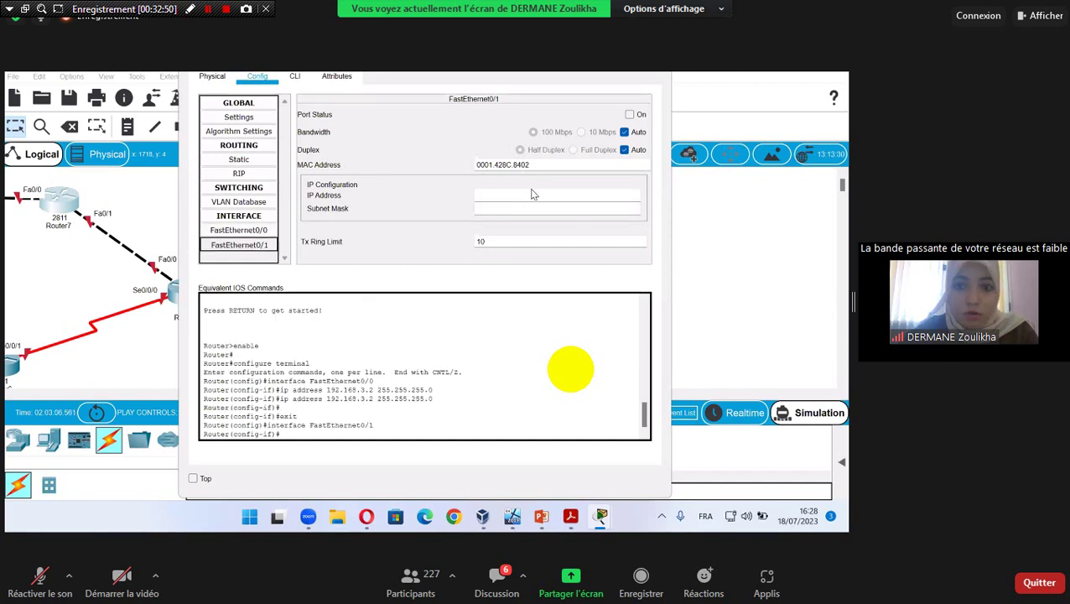
{"action": "left_click", "coordinate": [531, 196]}
{"action": "type", "text": "192.168.1.100"}
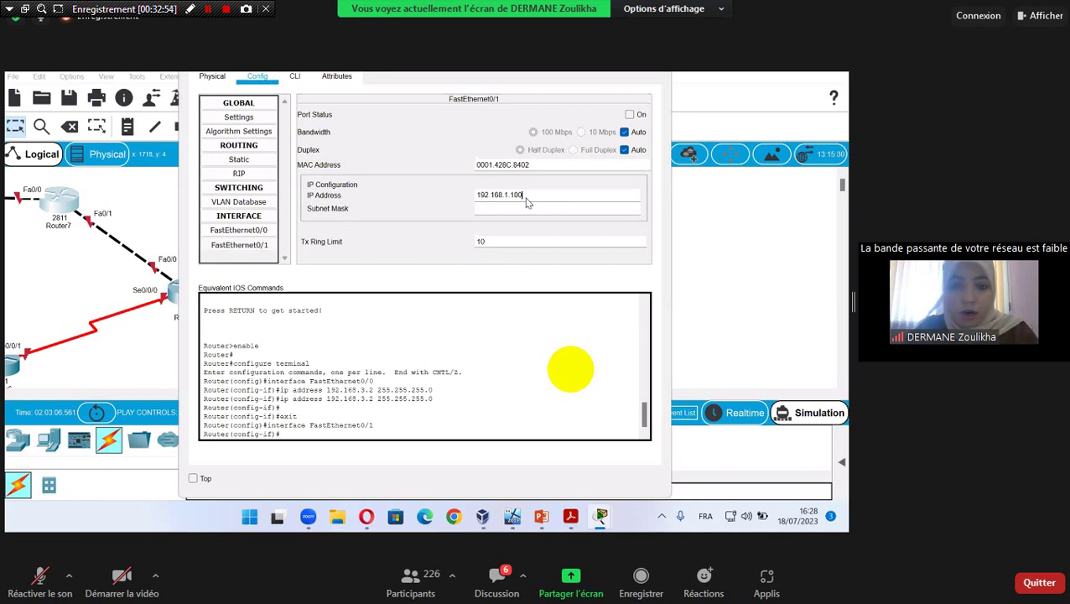
{"action": "key", "text": "BackSpace"}
{"action": "key", "text": "BackSpace"}
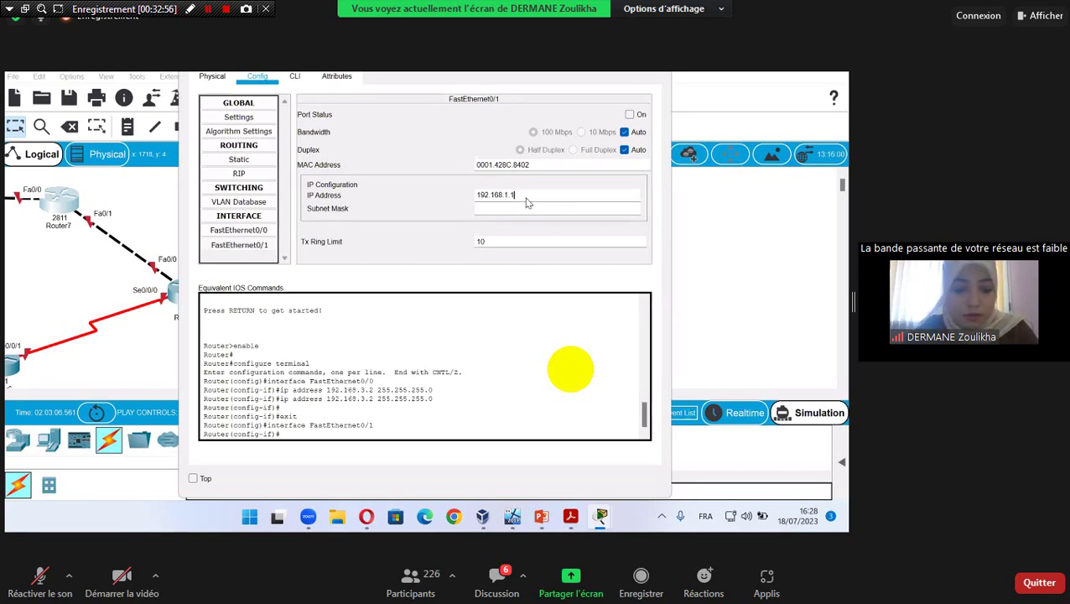
{"action": "type", "text": ".1"}
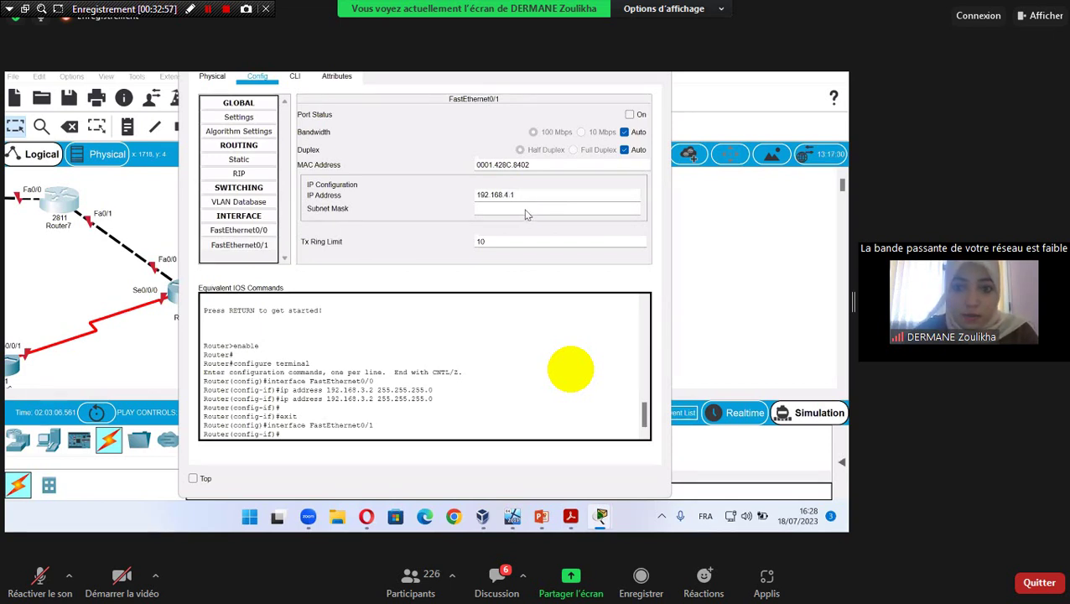
{"action": "left_click", "coordinate": [526, 209]}
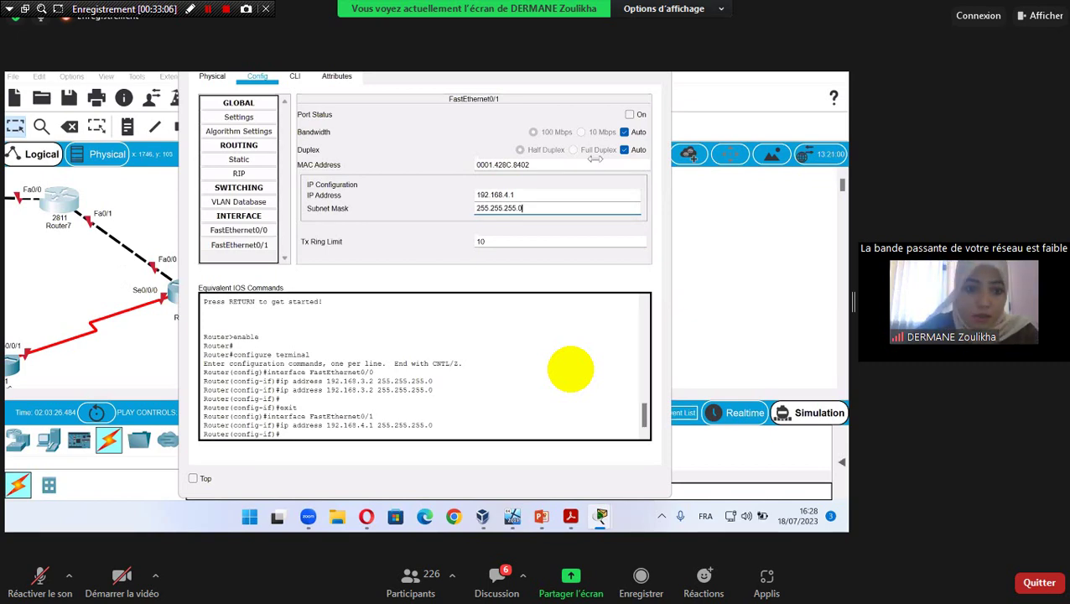
Step: Configure Router4's FastEthernet0/0 with IP address 192.168.4.2 and subnet mask 255.255.255.0, turn the port on, and close the configuration
{"action": "left_click", "coordinate": [185, 289]}
{"action": "left_click", "coordinate": [187, 289]}
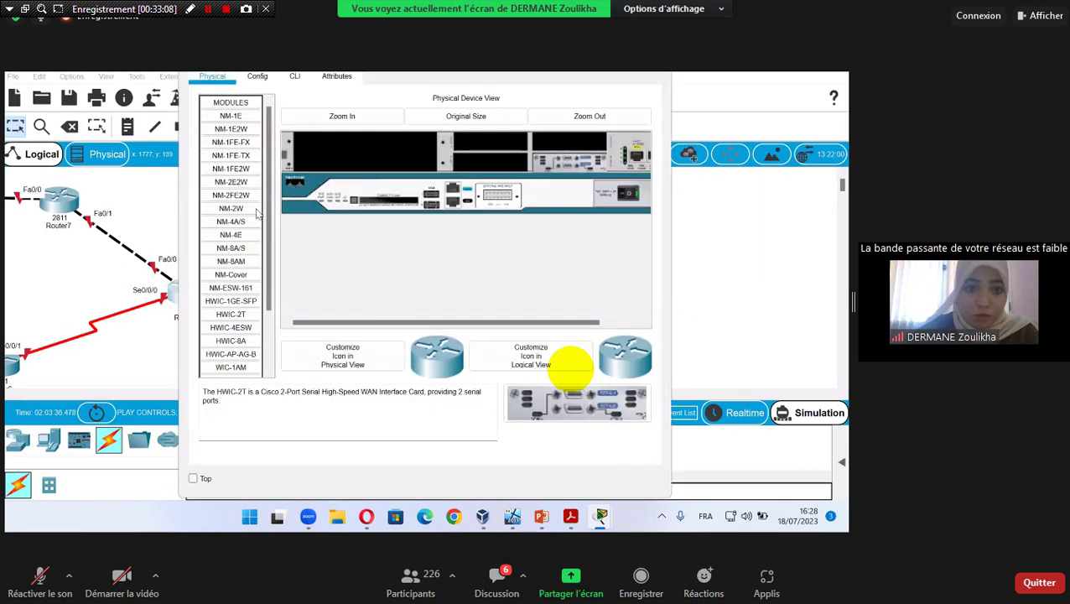
{"action": "left_click", "coordinate": [258, 77]}
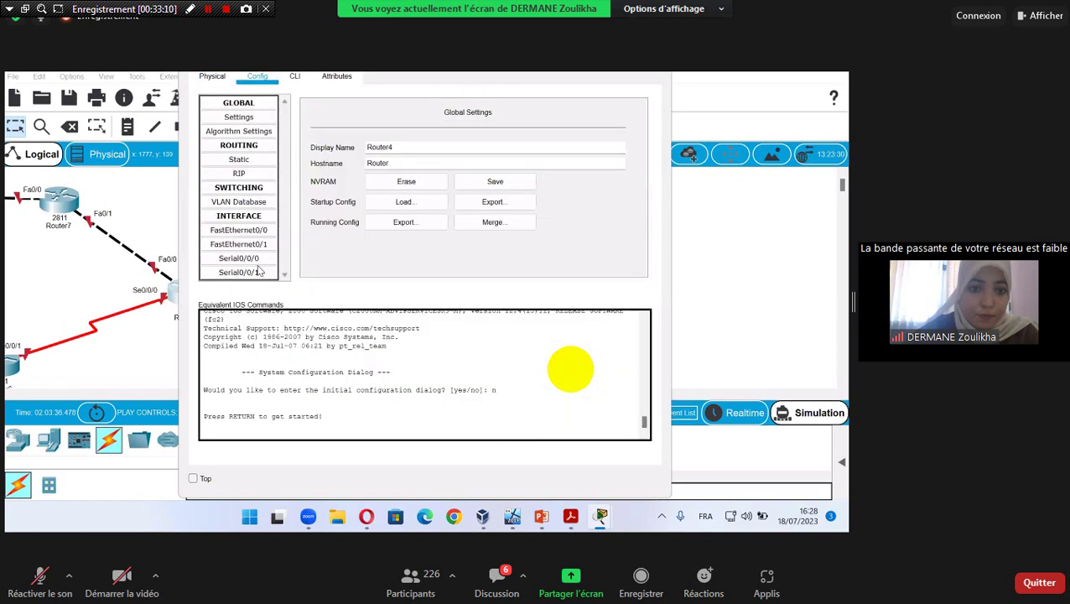
{"action": "left_click", "coordinate": [508, 198]}
{"action": "type", "text": "192.168.1.100"}
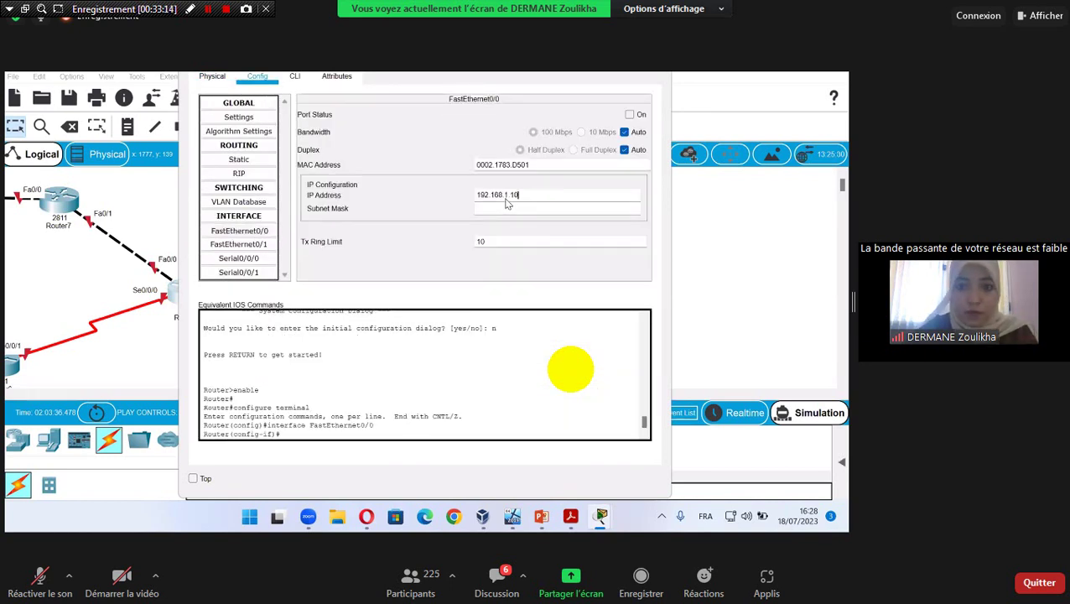
{"action": "key", "text": "BackSpace"}
{"action": "key", "text": "BackSpace"}
{"action": "key", "text": "BackSpace"}
{"action": "key", "text": "BackSpace"}
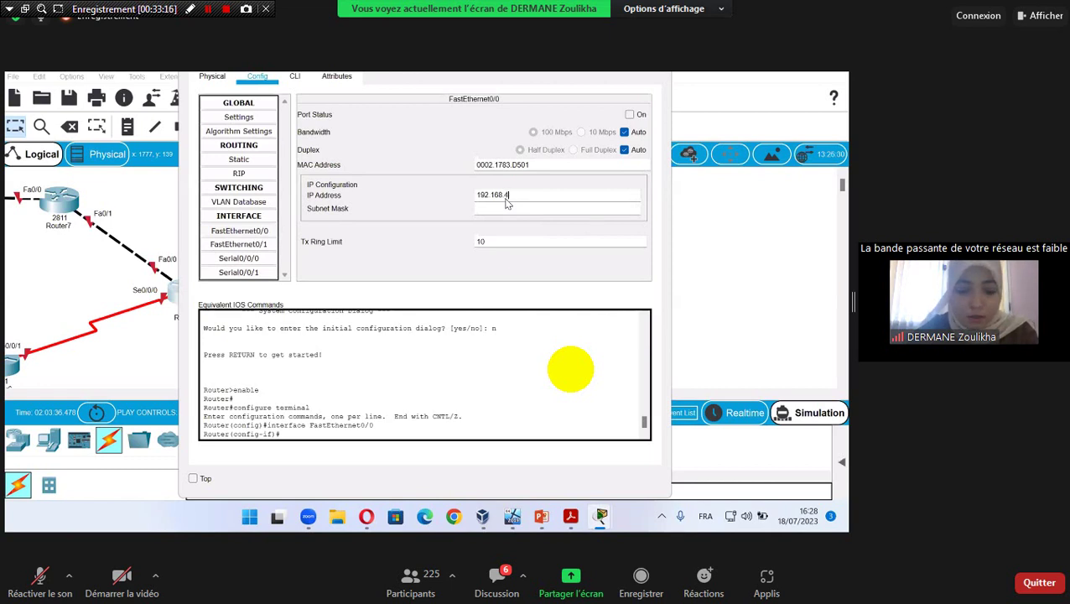
{"action": "type", "text": "4.2"}
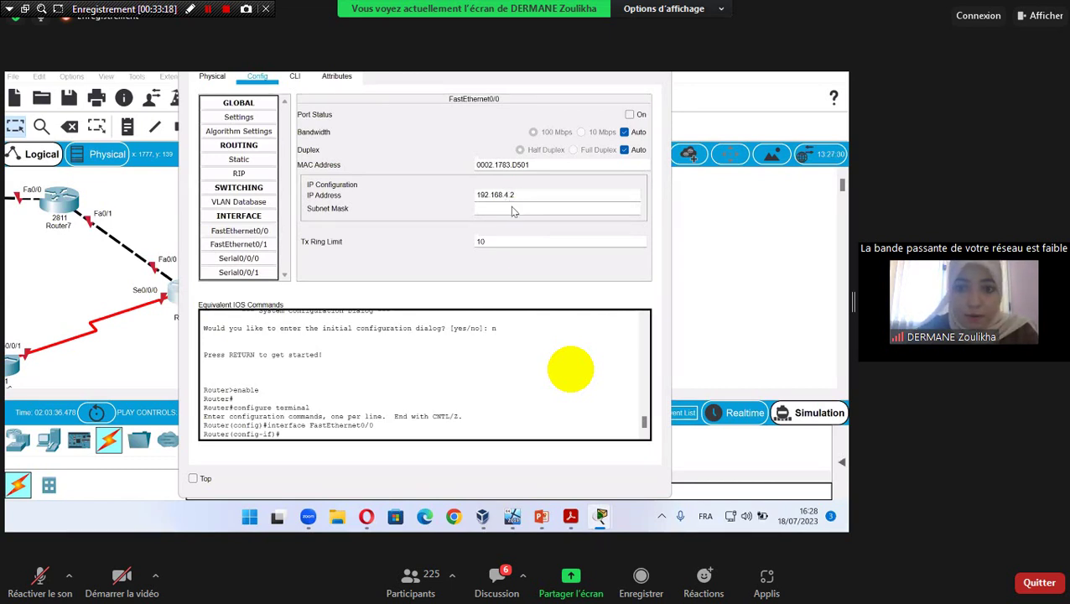
{"action": "key", "text": "Tab"}
{"action": "left_click", "coordinate": [629, 114]}
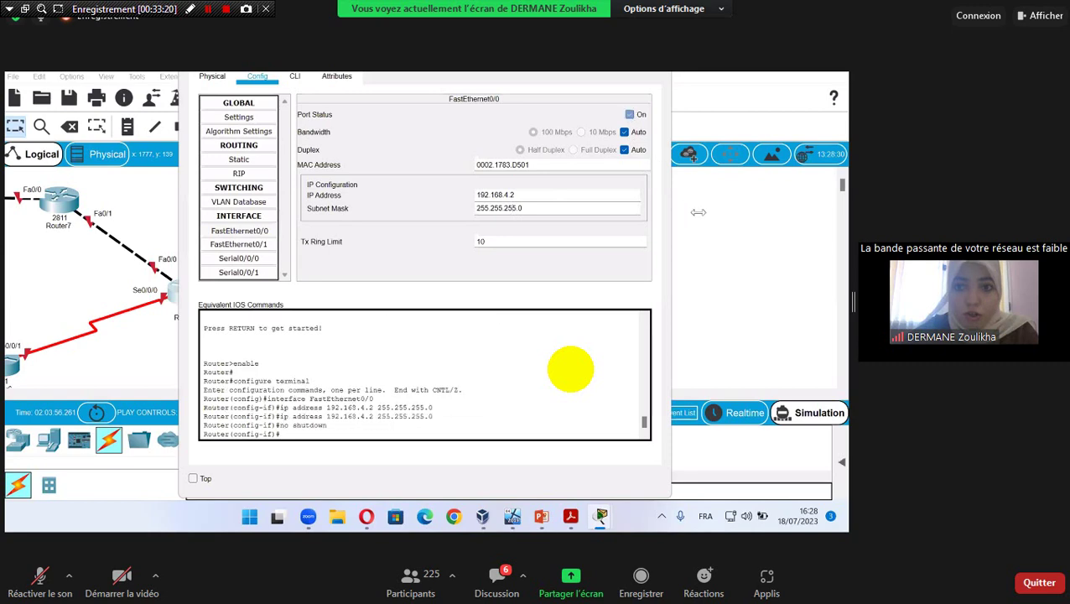
{"action": "left_click", "coordinate": [636, 230]}
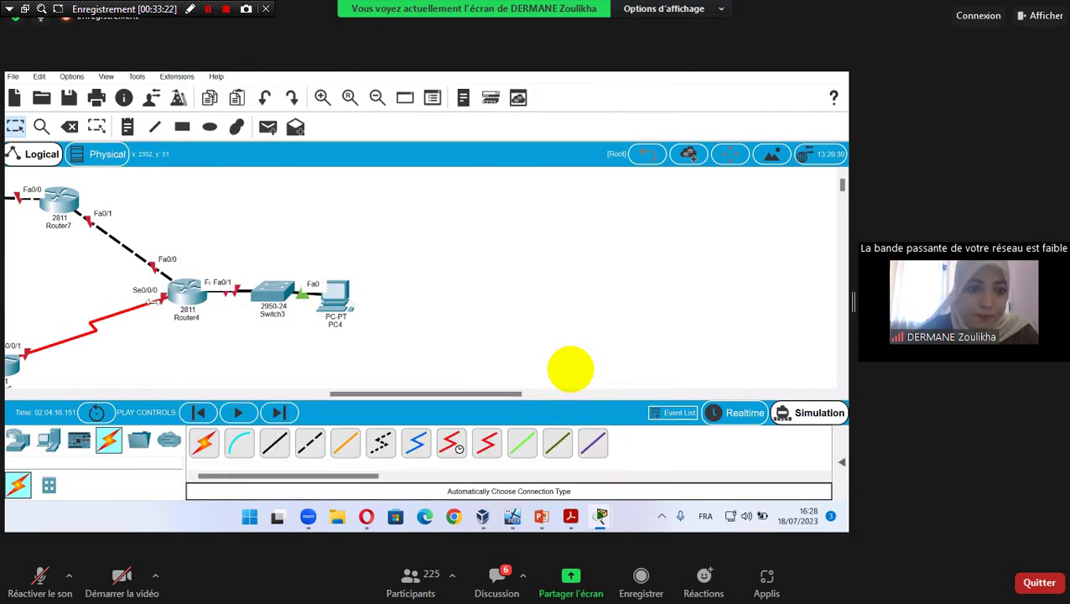
Step: Turn on Router7's FastEthernet0/0 and FastEthernet0/1 ports and close its configuration
{"action": "left_click", "coordinate": [61, 199]}
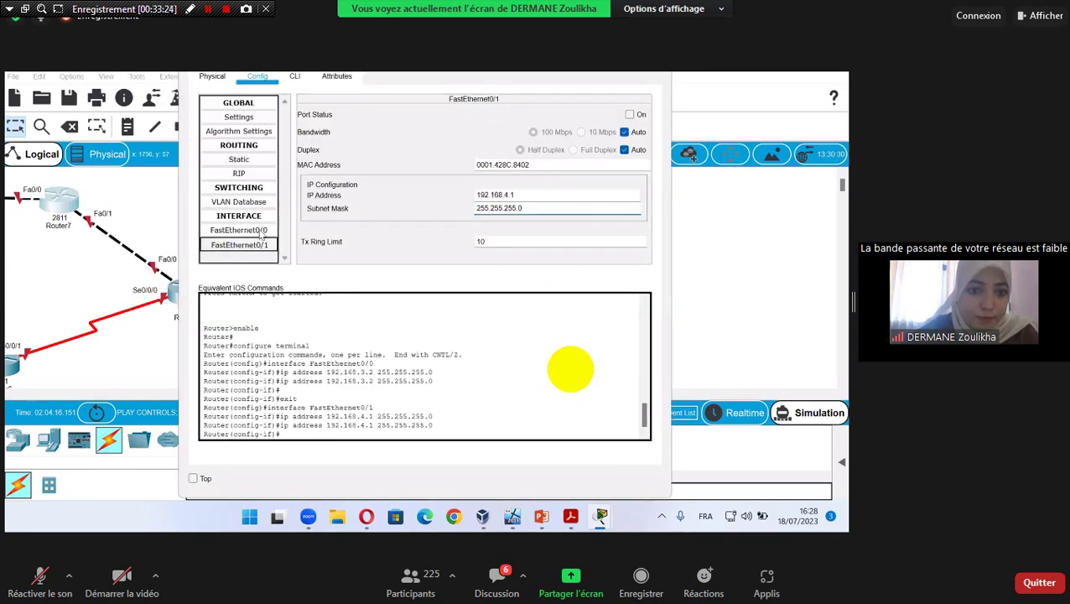
{"action": "left_click", "coordinate": [631, 115]}
{"action": "left_click", "coordinate": [260, 245]}
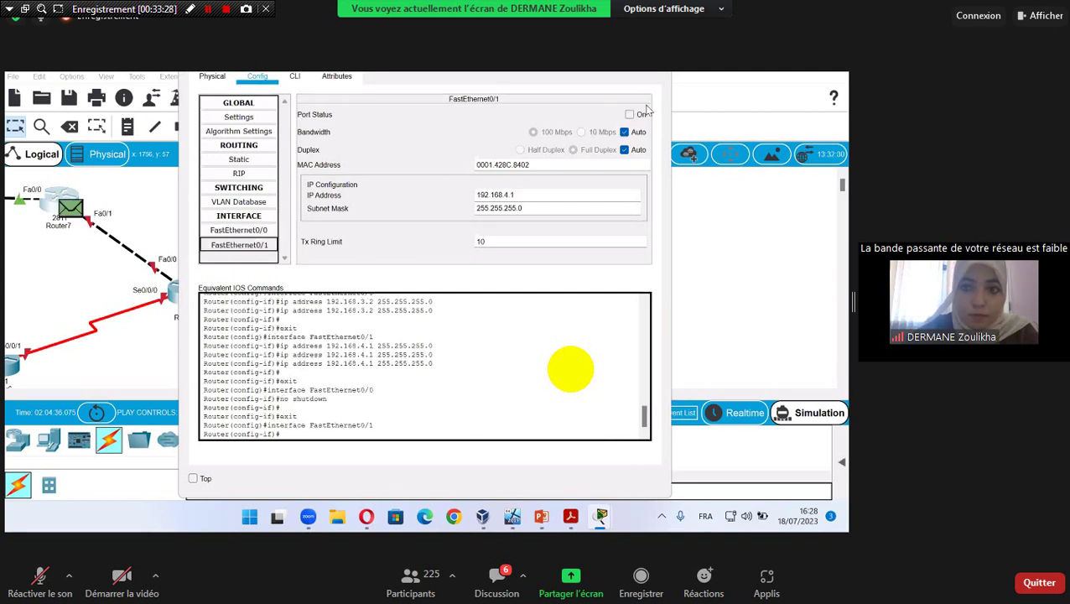
{"action": "left_click", "coordinate": [631, 115]}
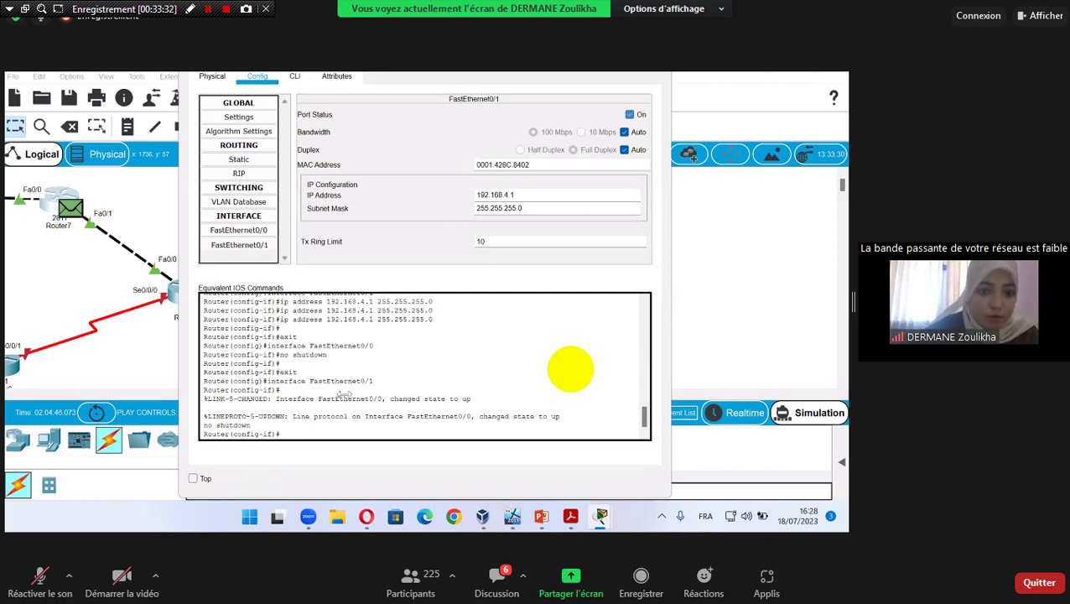
{"action": "key", "text": "alt+F4"}
Step: Configure Router4's Serial0/0/0 with IP address 192.168.5.1 and subnet mask 255.255.255.0, and turn the port on
{"action": "scroll", "coordinate": [313, 369], "scroll_direction": "left", "scroll_amount": 5}
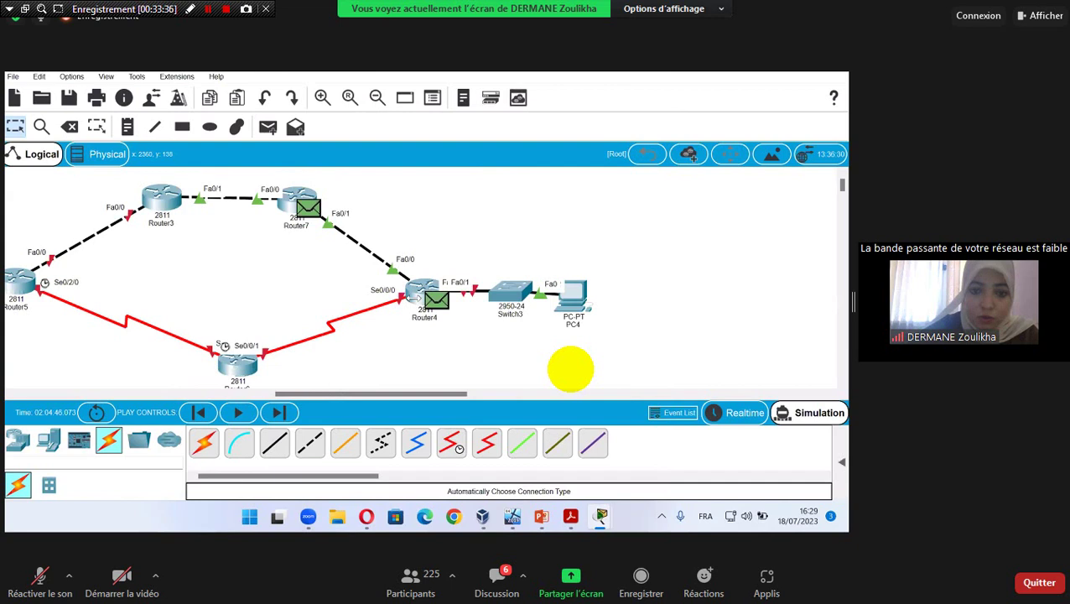
{"action": "left_click", "coordinate": [415, 295]}
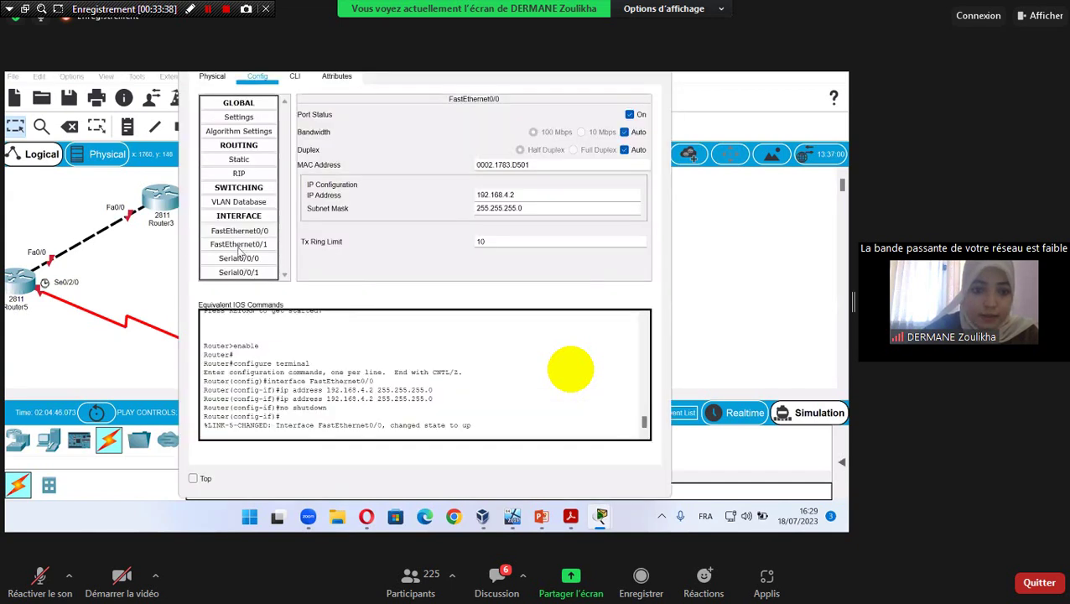
{"action": "left_click", "coordinate": [239, 273]}
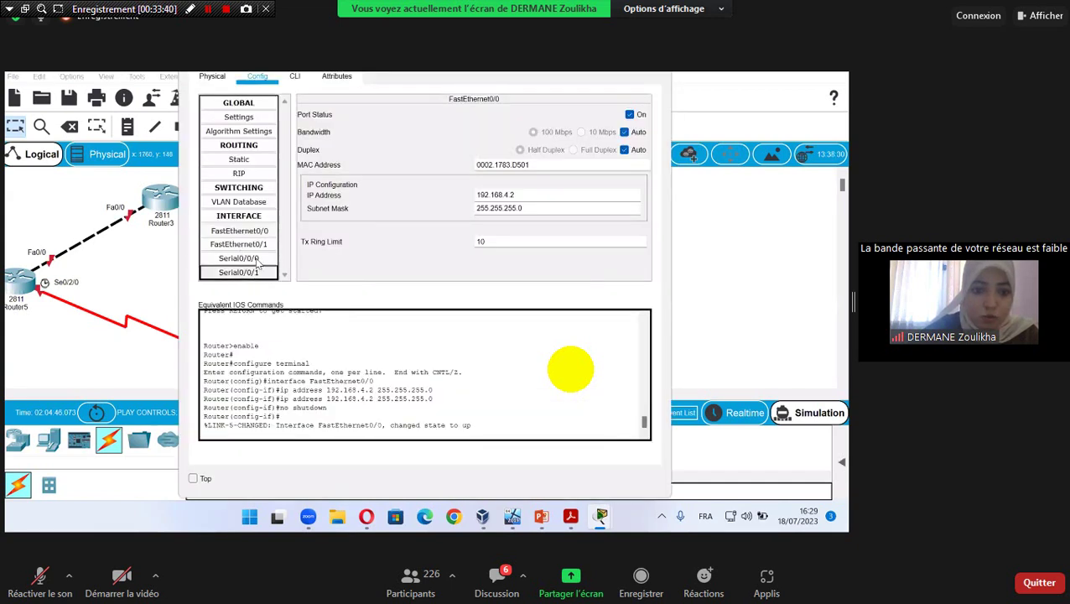
{"action": "left_click", "coordinate": [238, 258]}
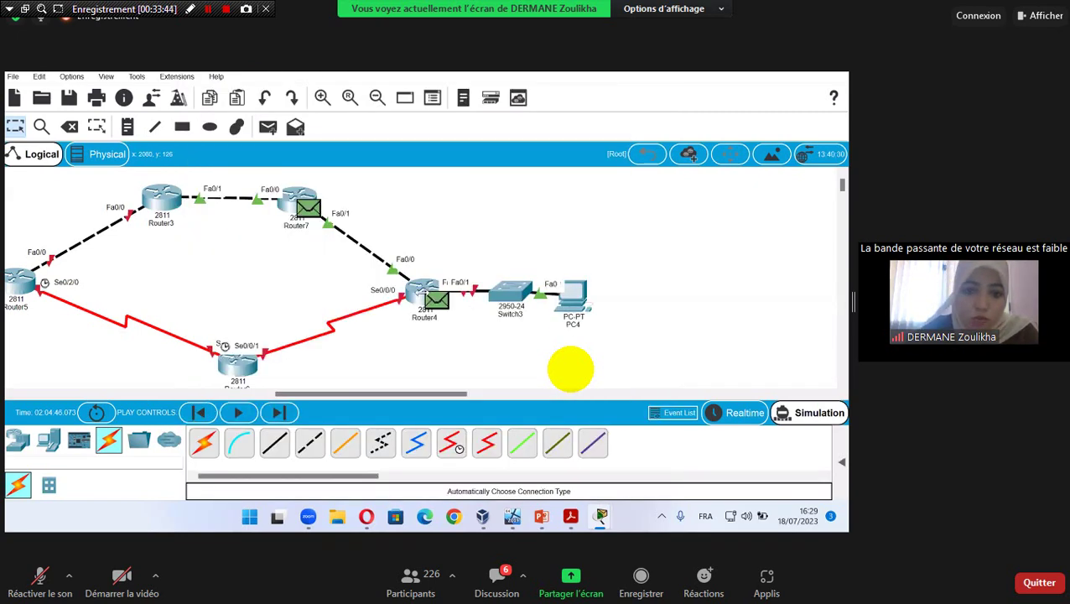
{"action": "left_click", "coordinate": [424, 290]}
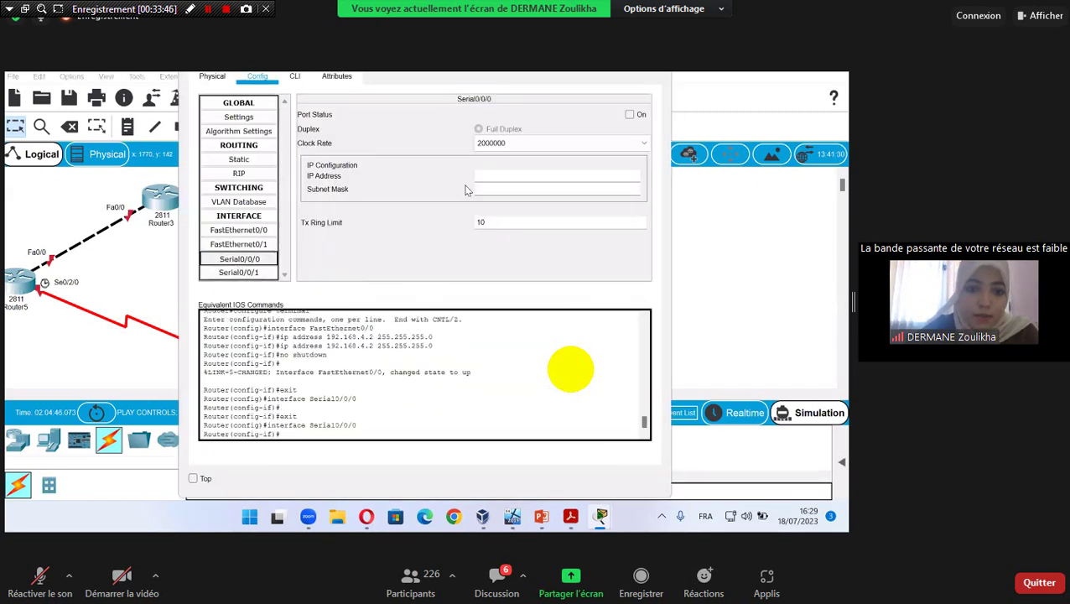
{"action": "left_click", "coordinate": [520, 178]}
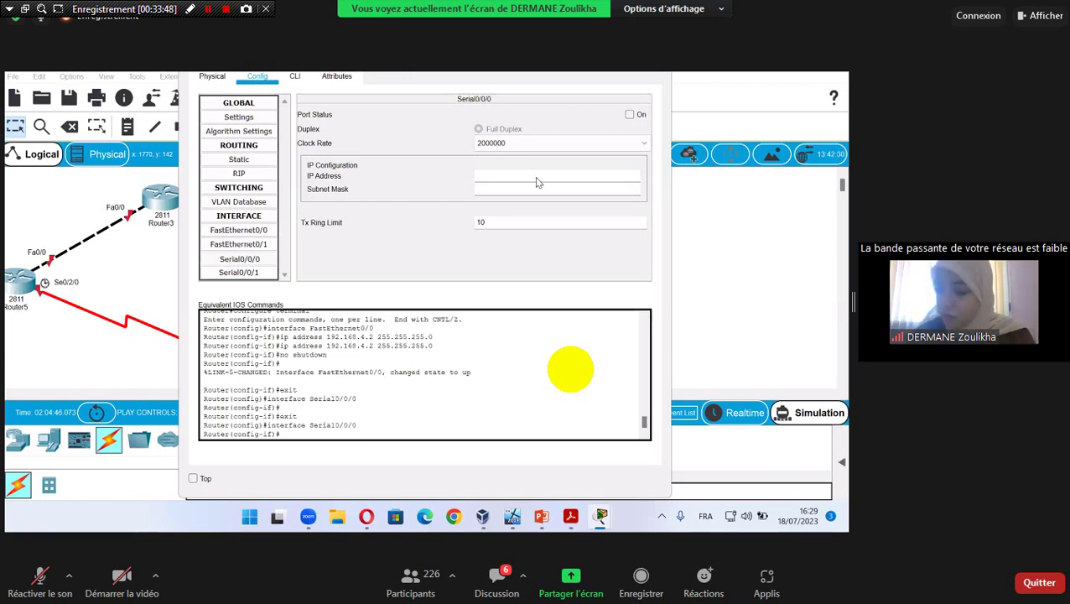
{"action": "type", "text": "192.168.1.100"}
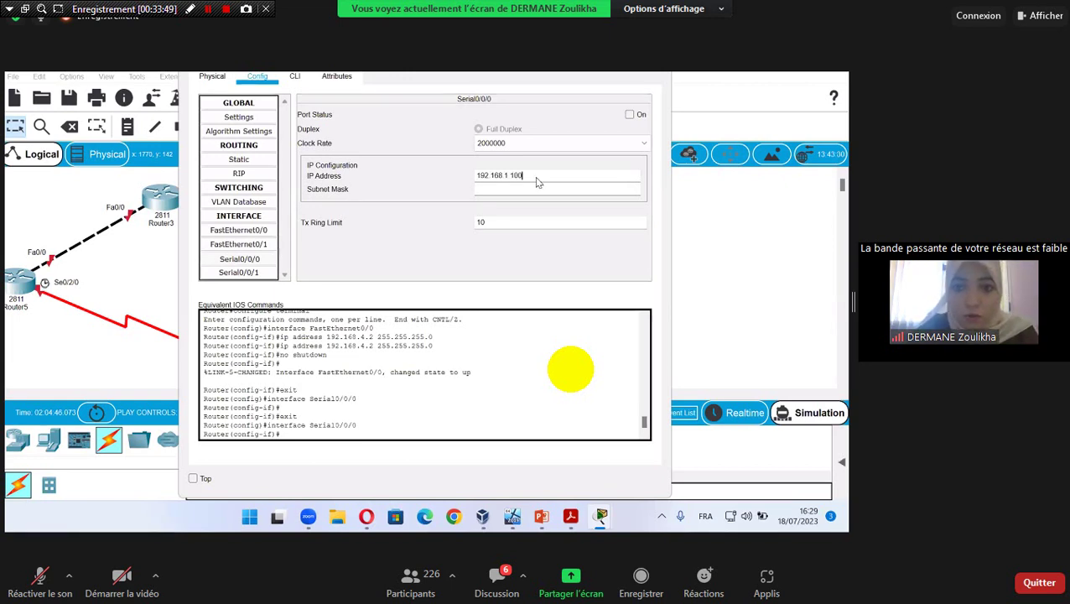
{"action": "key", "text": "BackSpace"}
{"action": "key", "text": "BackSpace"}
{"action": "key", "text": "BackSpace"}
{"action": "key", "text": "BackSpace"}
{"action": "key", "text": "BackSpace"}
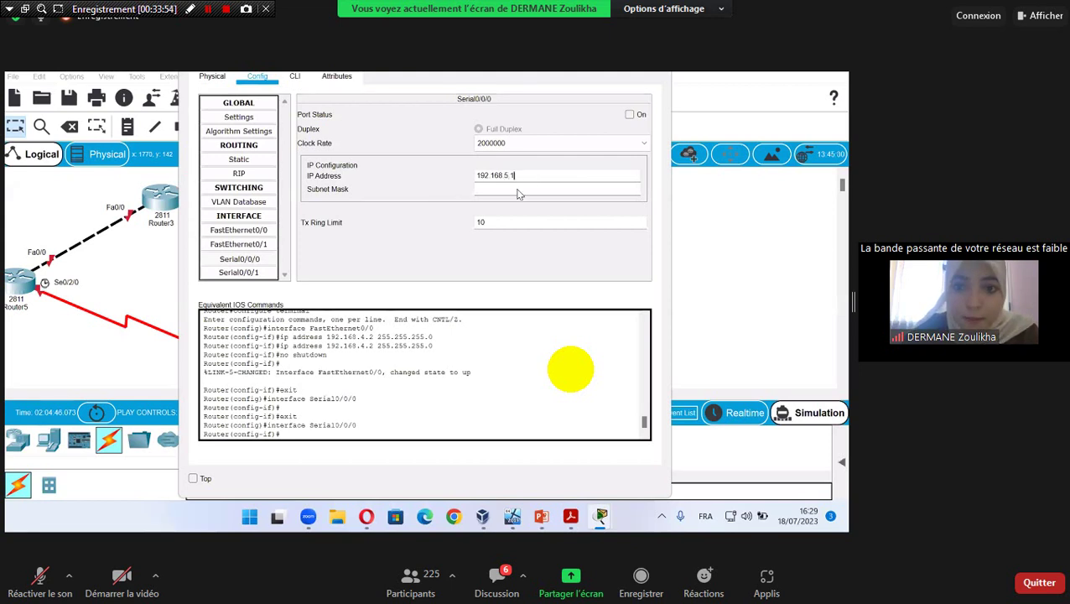
{"action": "left_click", "coordinate": [517, 191]}
{"action": "left_click", "coordinate": [630, 114]}
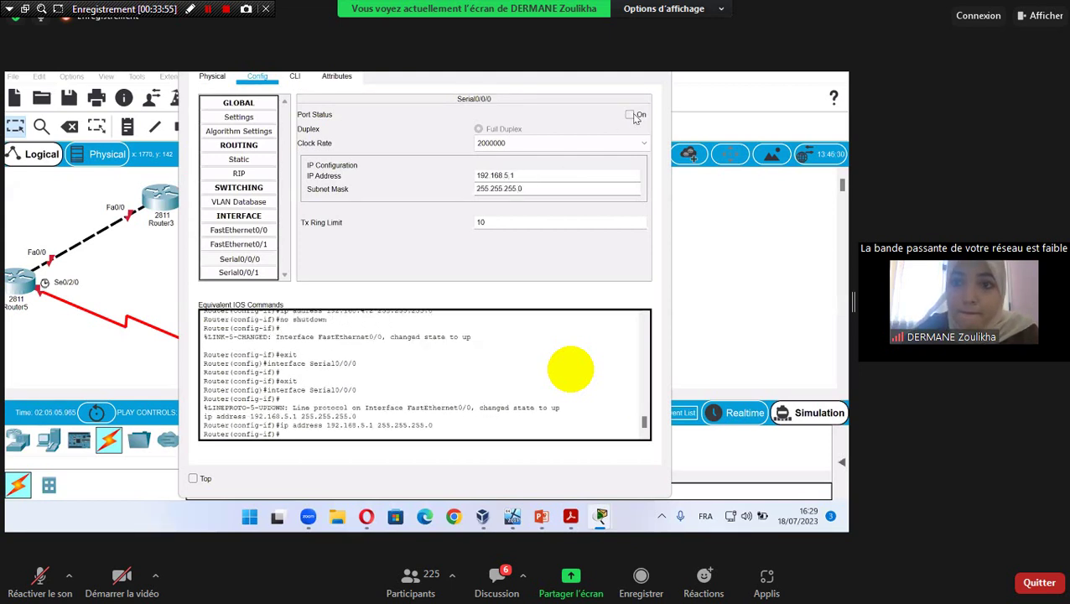
{"action": "left_click", "coordinate": [698, 240]}
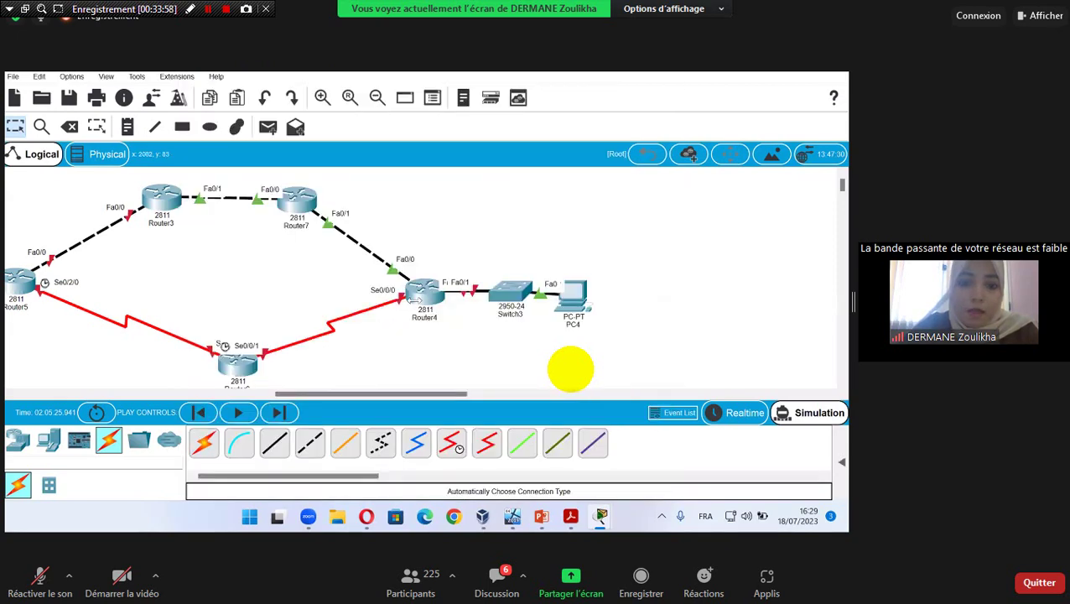
Step: Assign IP address 192.168.7.1 with subnet mask 255.255.255.0 to Router4's FastEthernet0/1 interface and toggle its port status
{"action": "left_click", "coordinate": [422, 299]}
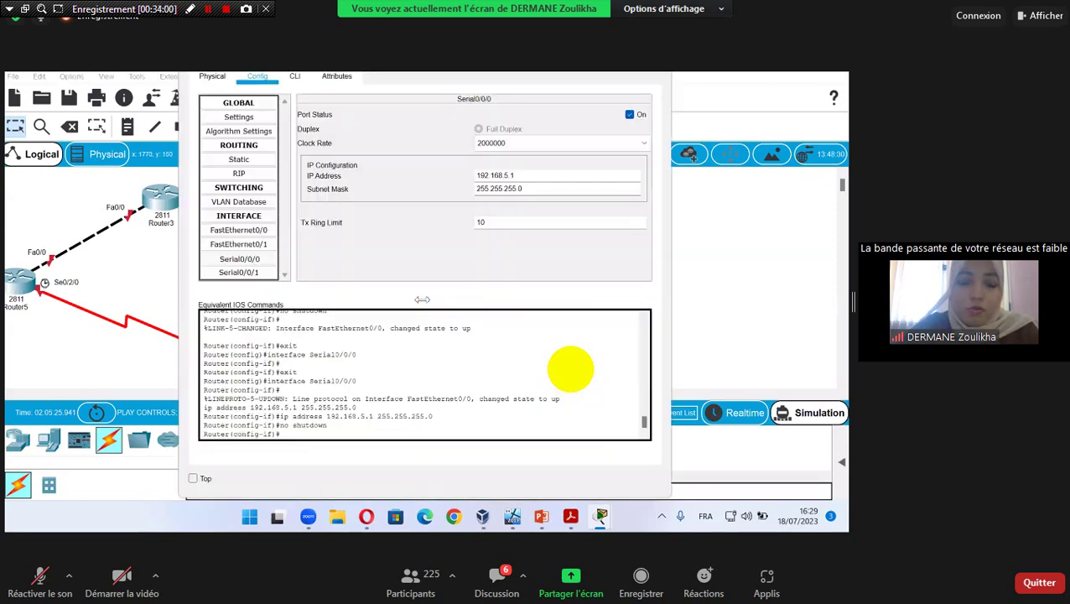
{"action": "left_click", "coordinate": [712, 324]}
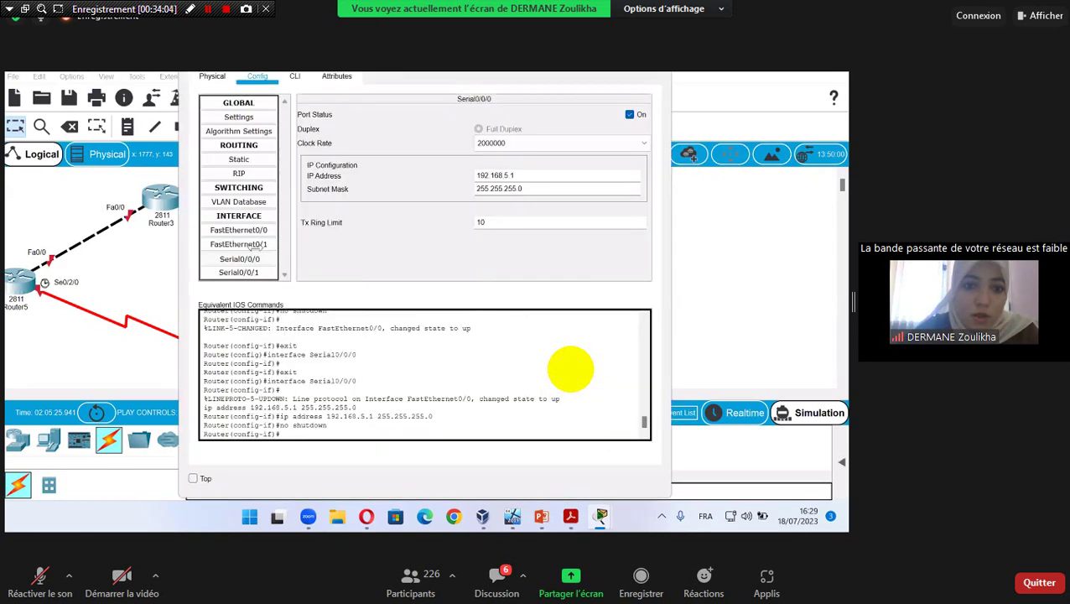
{"action": "left_click", "coordinate": [239, 244]}
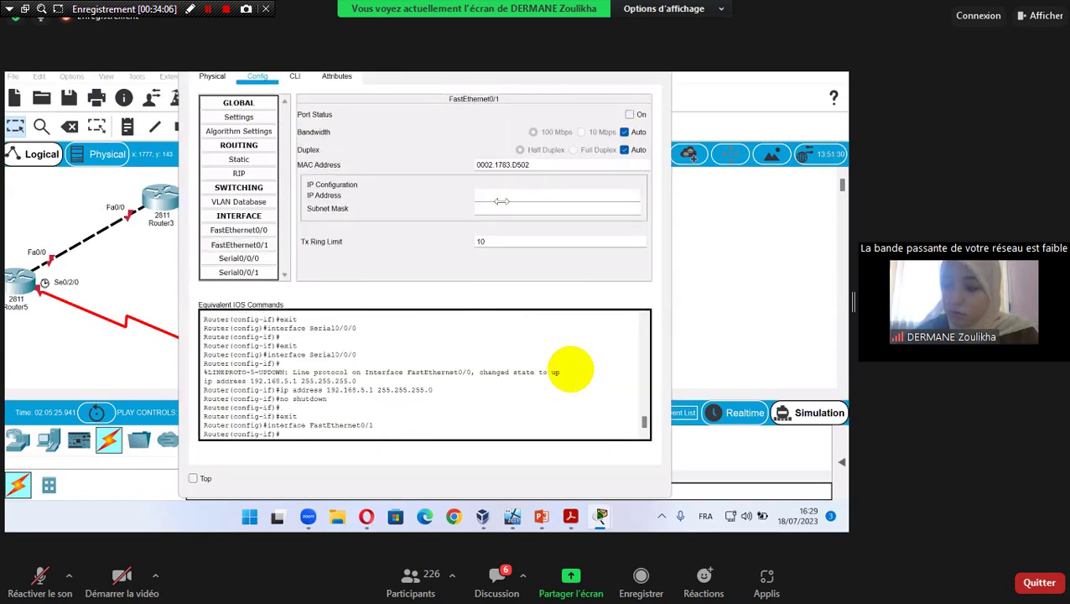
{"action": "left_click", "coordinate": [502, 200]}
{"action": "type", "text": "192.168"}
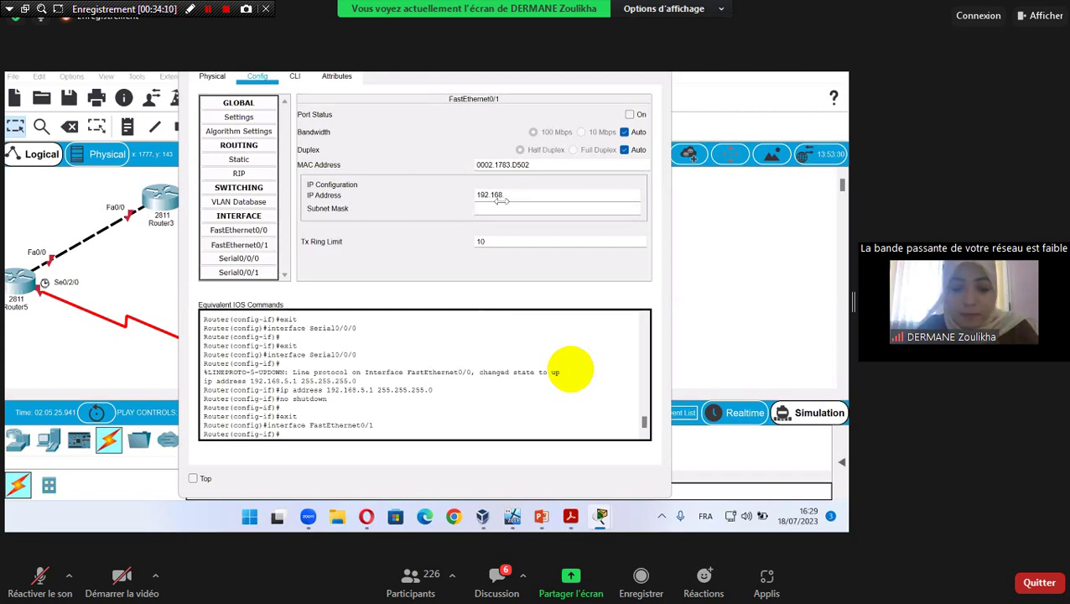
{"action": "type", "text": ".1.100.1"}
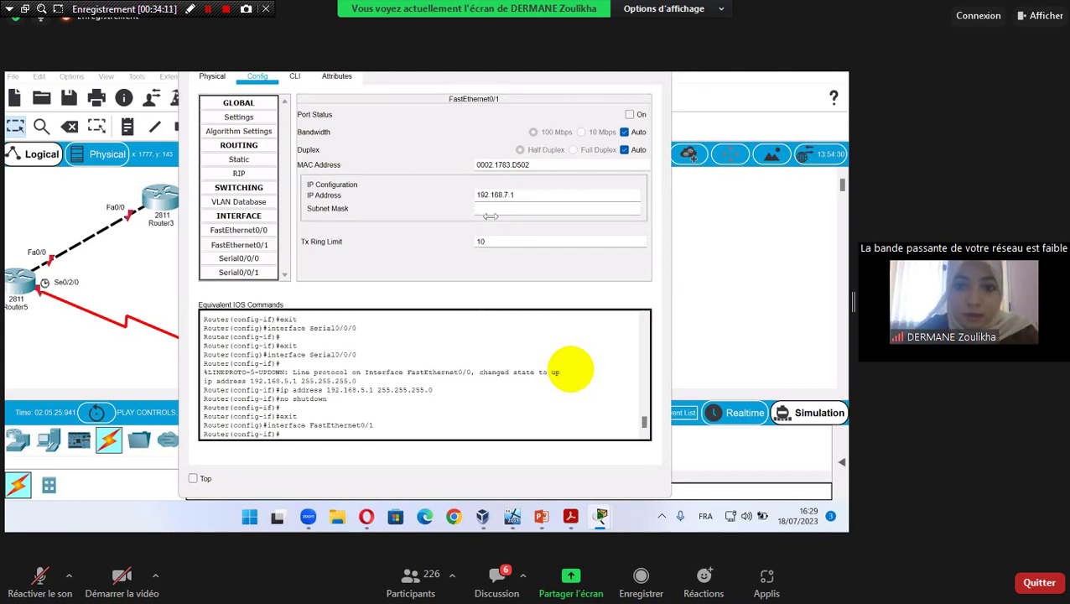
{"action": "left_click", "coordinate": [491, 211]}
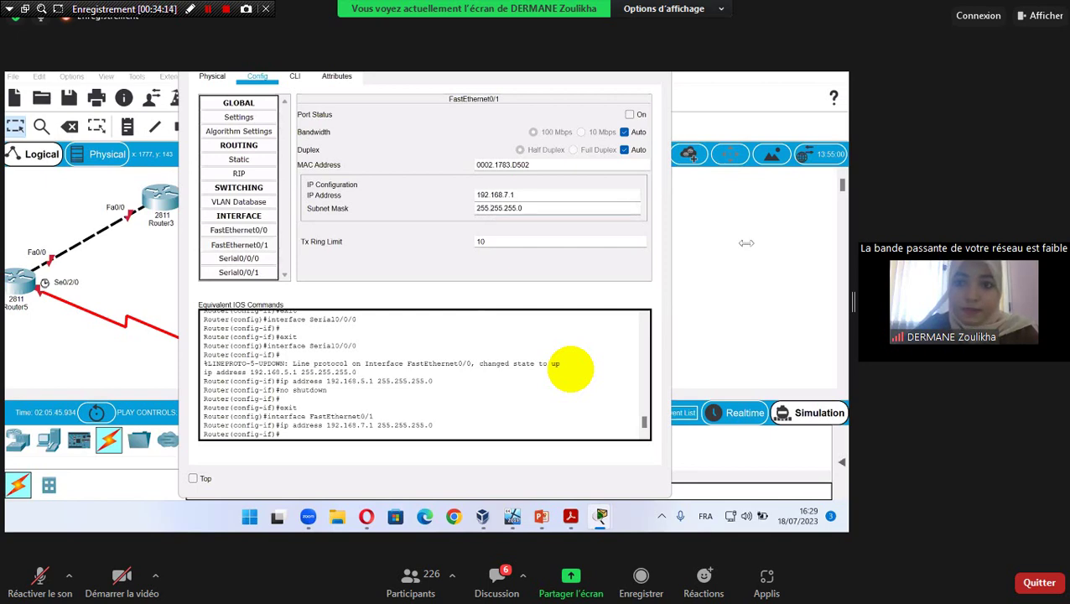
{"action": "left_click", "coordinate": [746, 243]}
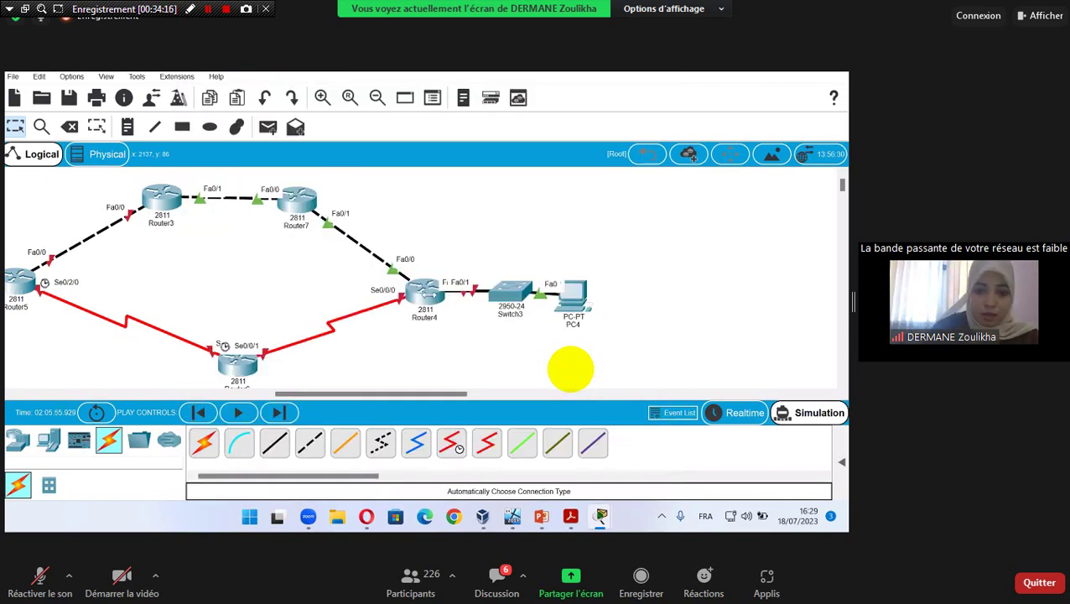
{"action": "key", "text": "alt+Tab"}
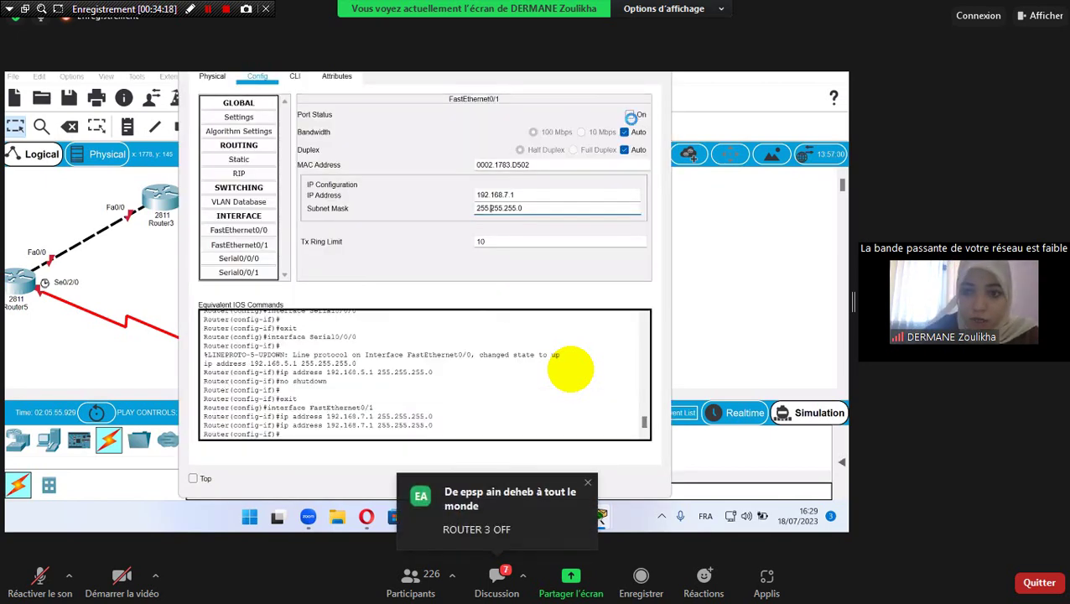
{"action": "left_click", "coordinate": [630, 115]}
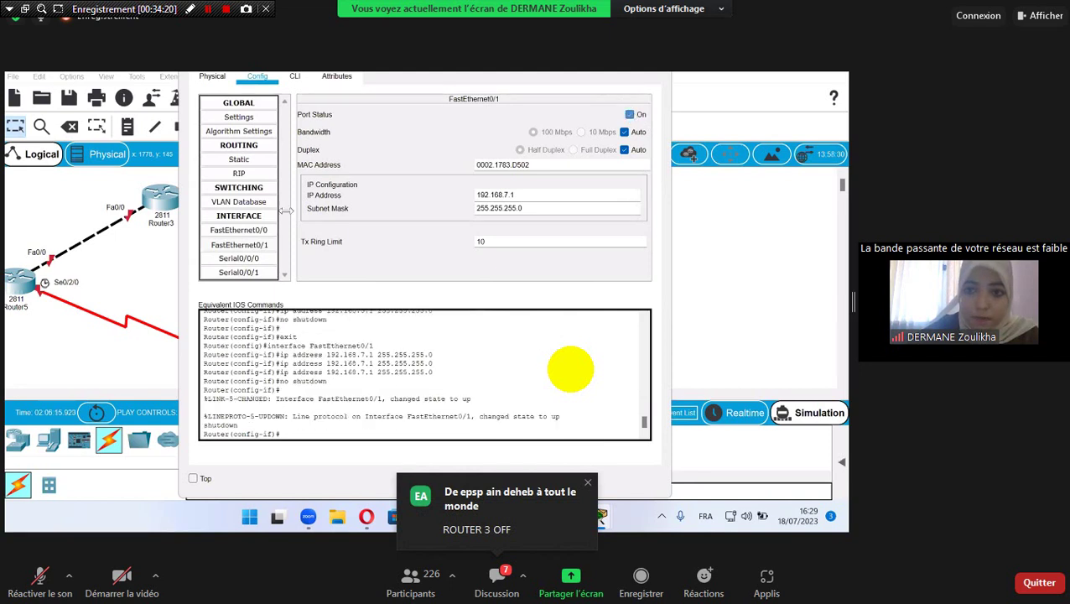
Step: Check the settings of Router4's serial and FastEthernet interfaces and close its configuration
{"action": "left_click", "coordinate": [240, 272]}
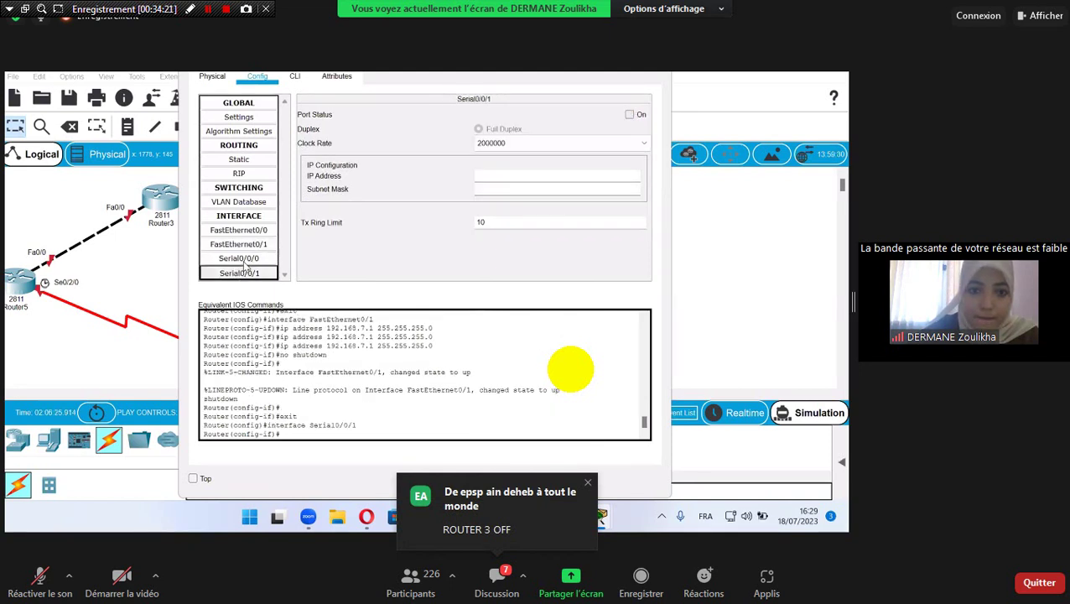
{"action": "left_click", "coordinate": [245, 259]}
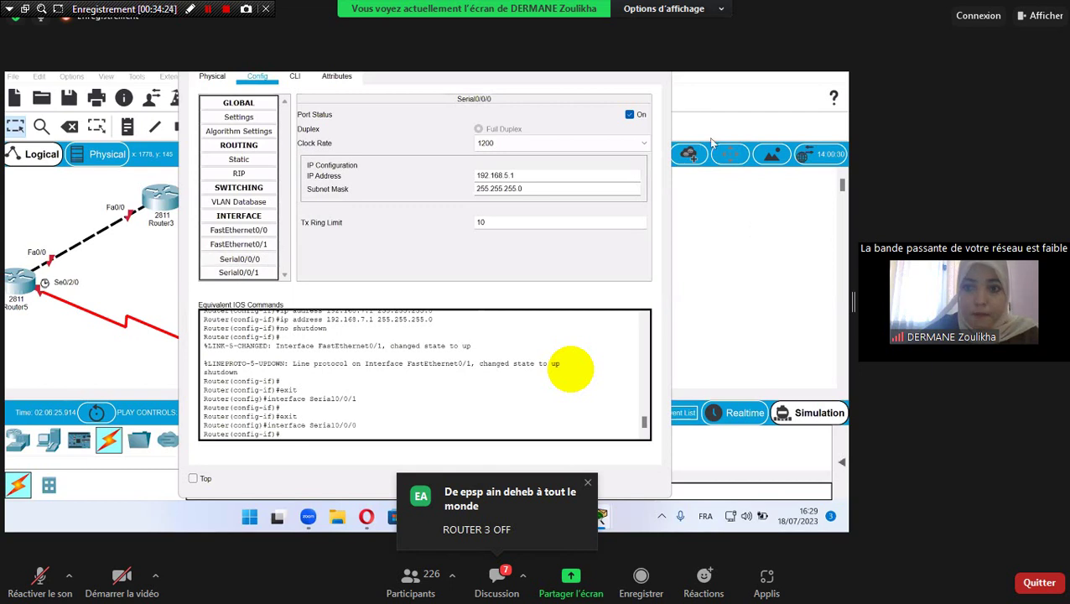
{"action": "left_click", "coordinate": [264, 231]}
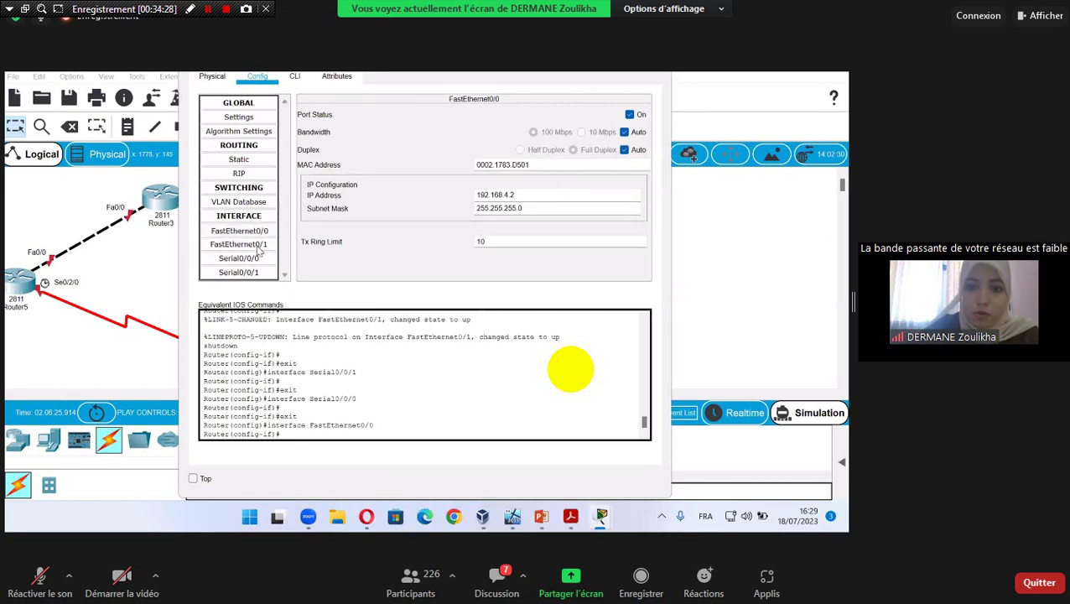
{"action": "left_click", "coordinate": [259, 251]}
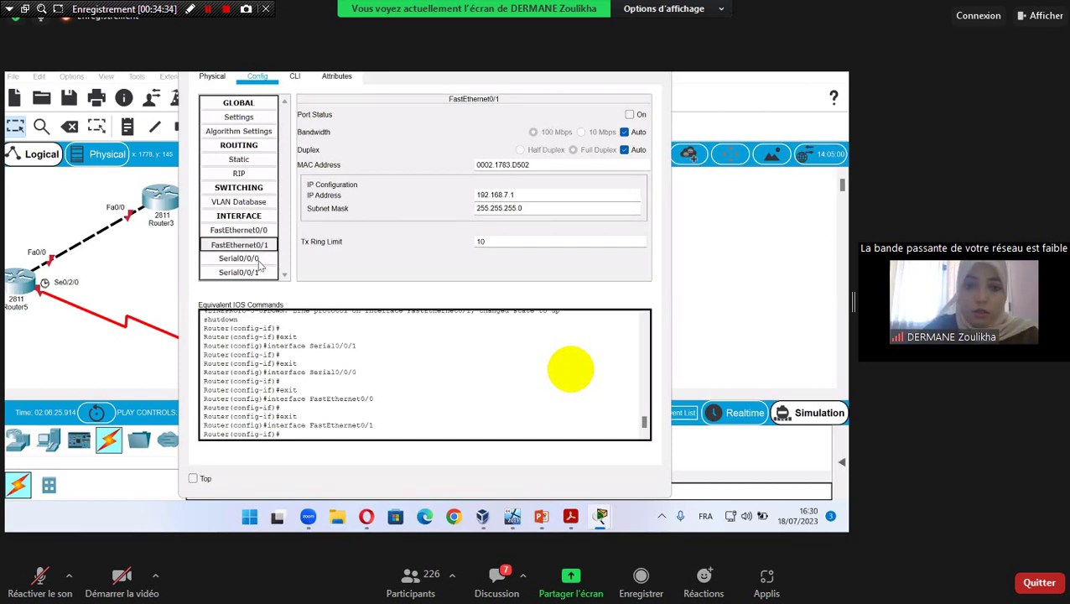
{"action": "left_click", "coordinate": [257, 259]}
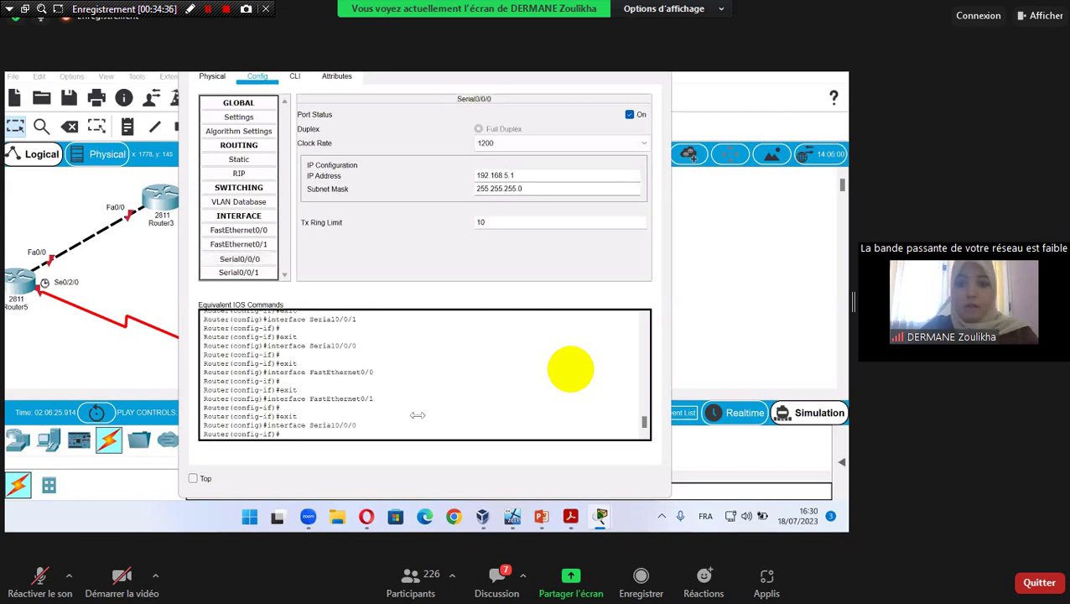
{"action": "key", "text": "alt+F4"}
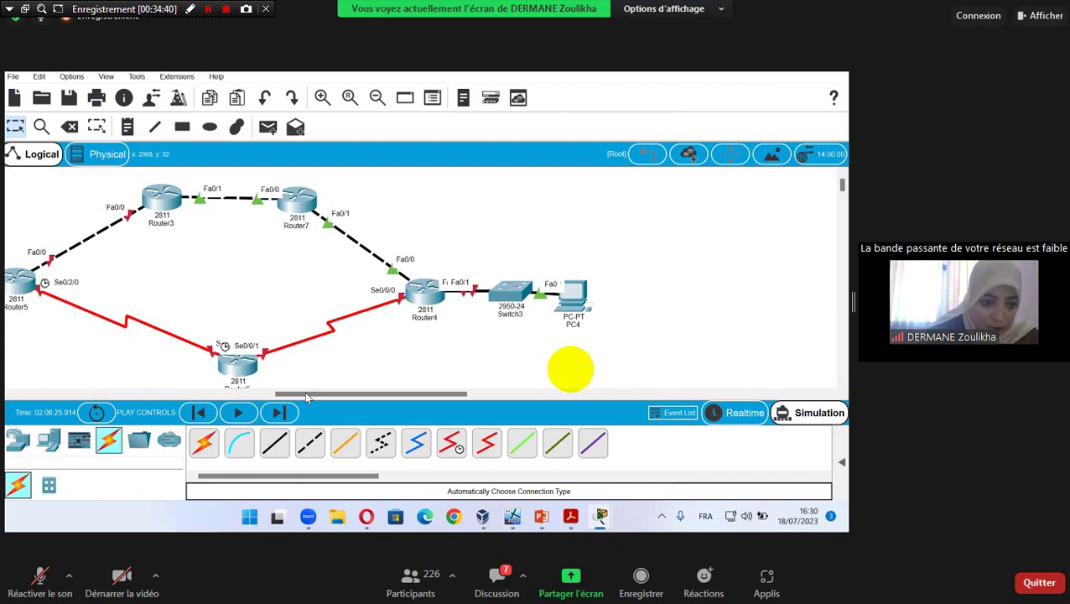
Step: Move Router6 slightly up and to the right in the topology so its name label is fully visible
{"action": "scroll", "coordinate": [131, 365], "scroll_direction": "right", "scroll_amount": 3}
{"action": "scroll", "coordinate": [131, 365], "scroll_direction": "left", "scroll_amount": 1}
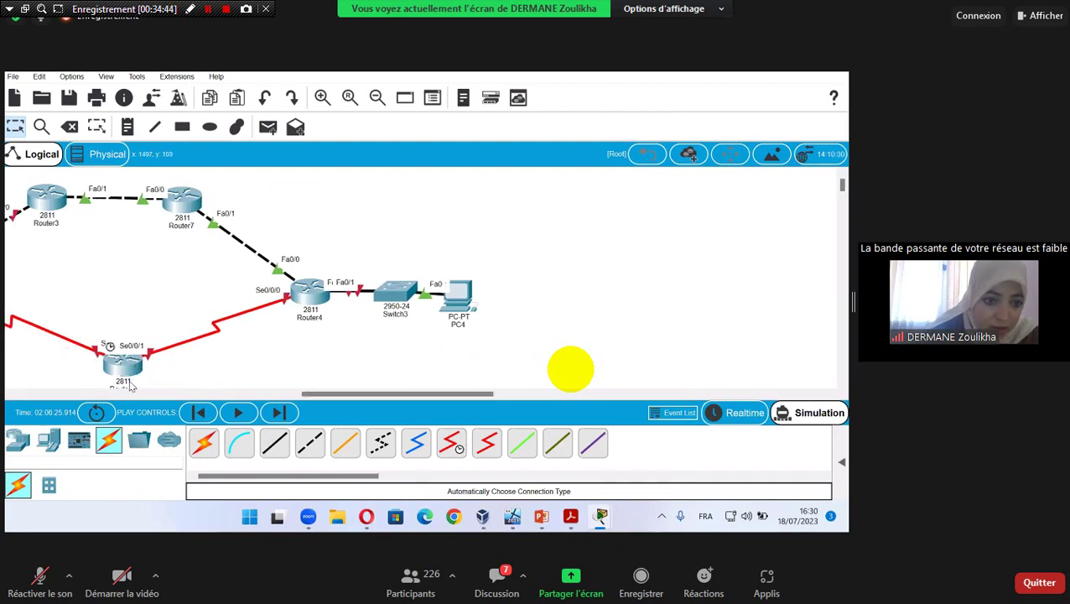
{"action": "left_click_drag", "start_coordinate": [153, 374], "coordinate": [138, 356]}
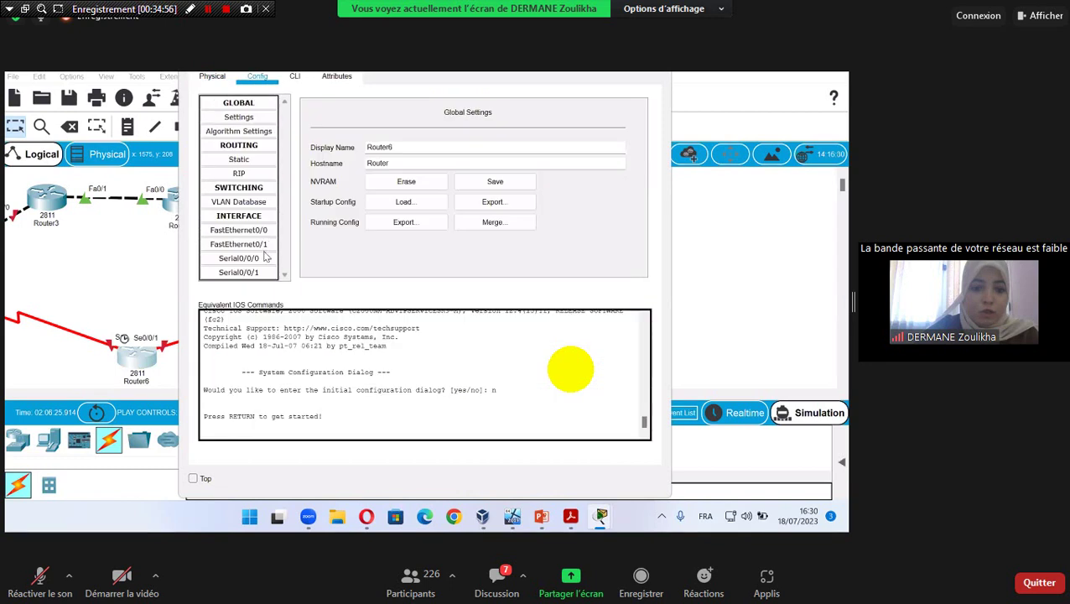
Step: Configure Router6's Serial0/0/1 with IP address 192.168.5.2 and subnet mask 255.255.255.0, and turn the port on
{"action": "left_click", "coordinate": [256, 274]}
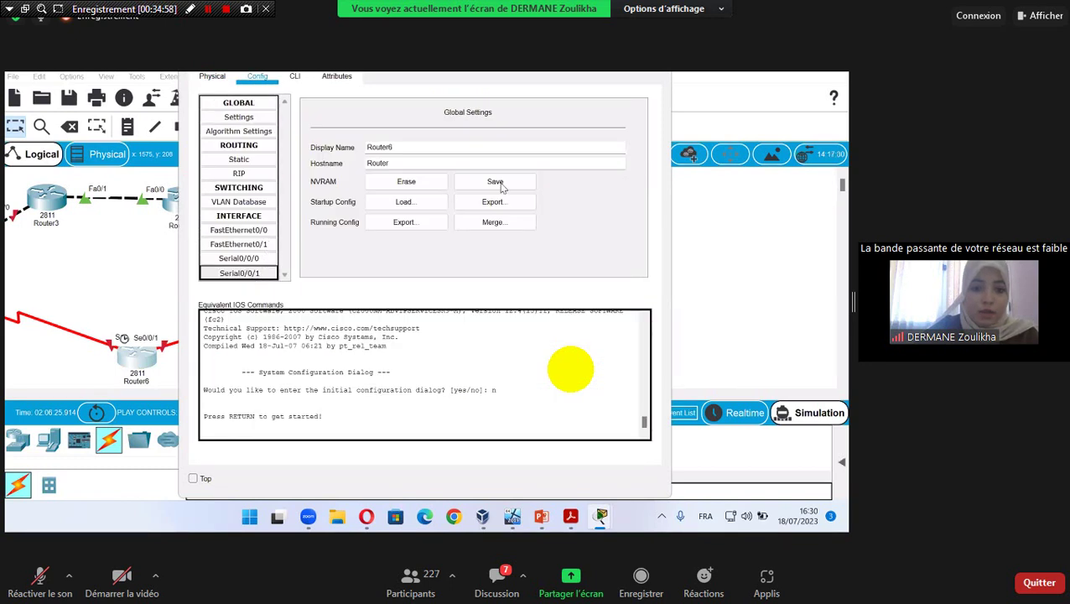
{"action": "left_click", "coordinate": [531, 177]}
{"action": "type", "text": "192.168.1.100"}
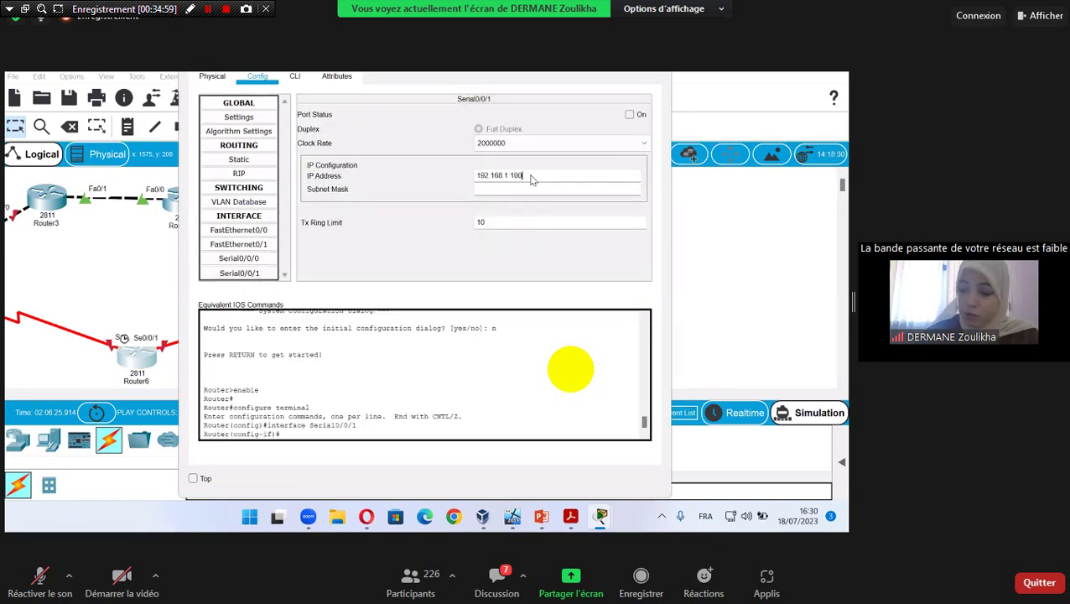
{"action": "key", "text": "BackSpace"}
{"action": "key", "text": "BackSpace"}
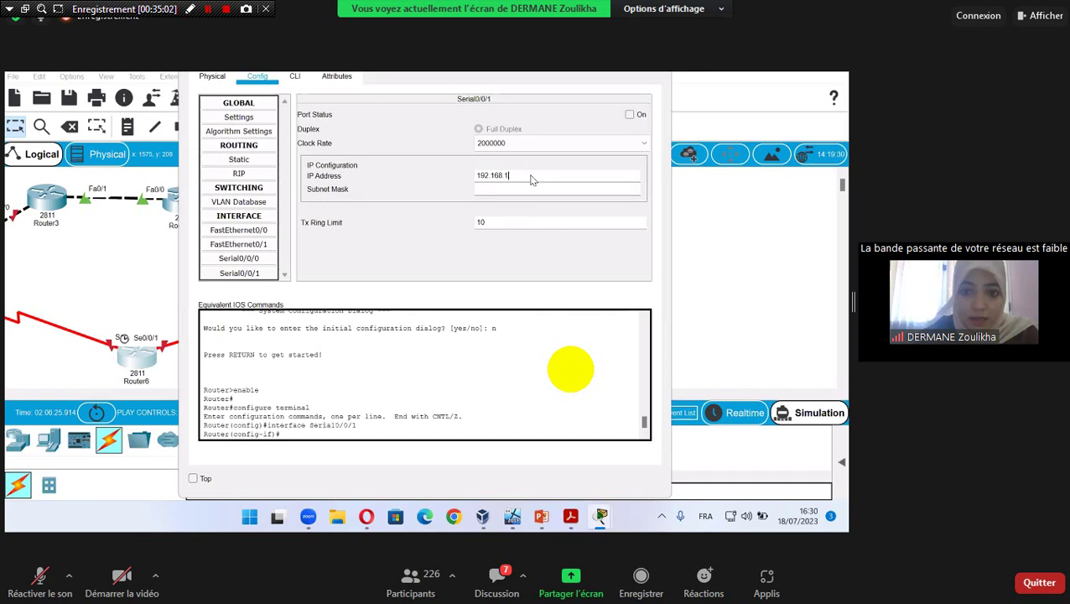
{"action": "type", "text": "5"}
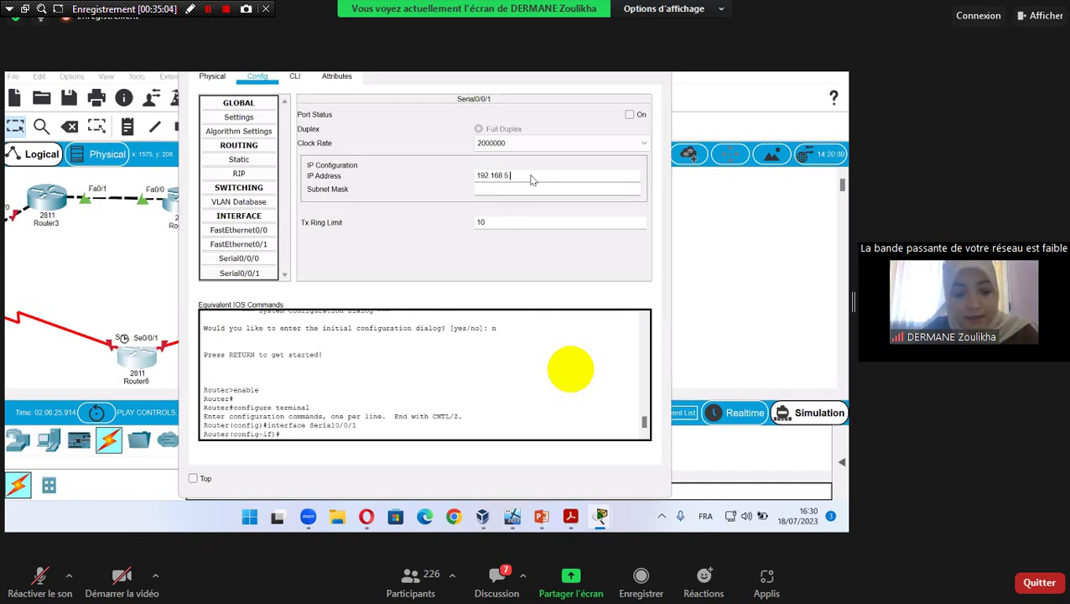
{"action": "type", "text": ".2"}
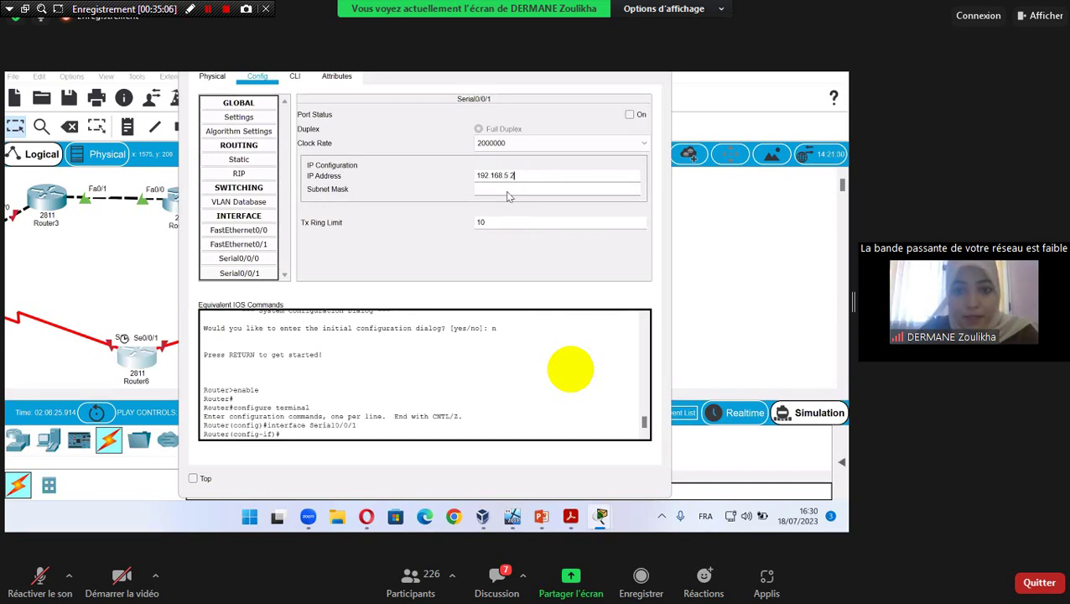
{"action": "left_click", "coordinate": [507, 192]}
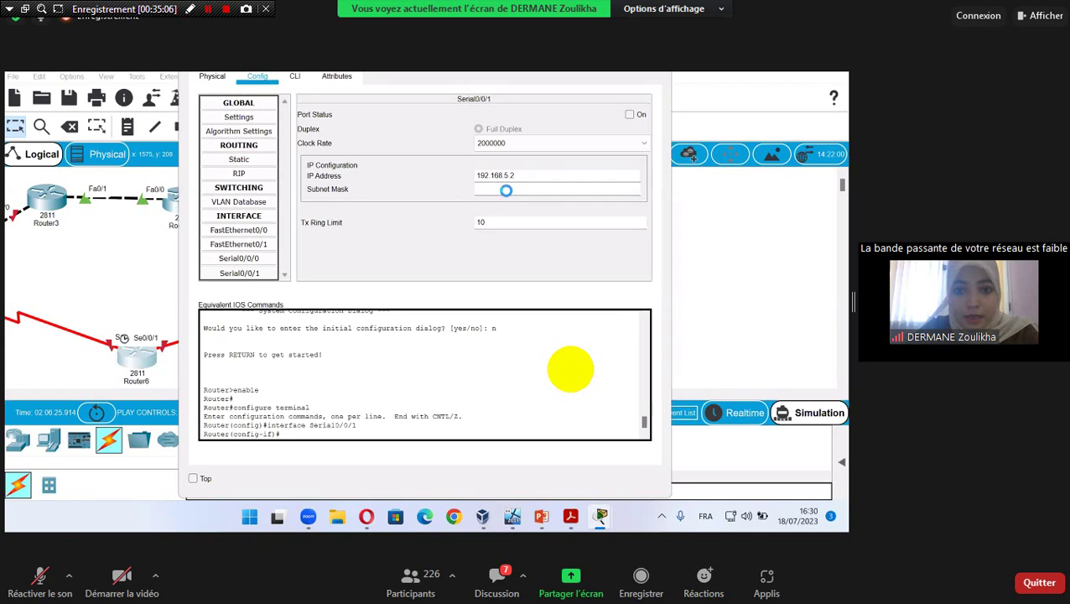
{"action": "left_click", "coordinate": [630, 116]}
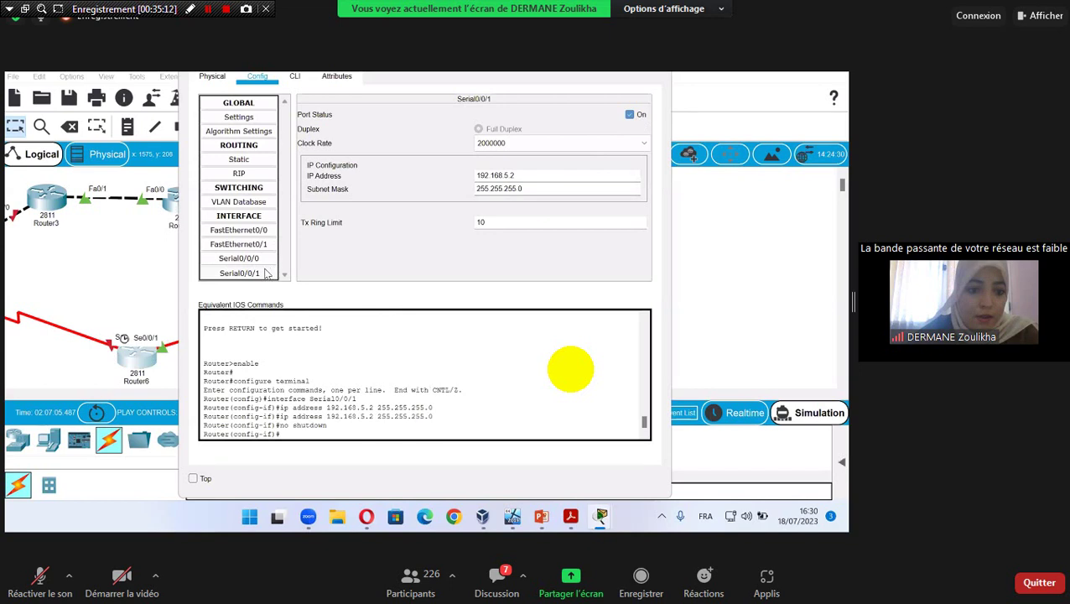
Step: Configure Router6's Serial0/0/0 with IP address 192.168.6.2 and subnet mask 255.255.255.0, and turn the port on
{"action": "left_click", "coordinate": [264, 260]}
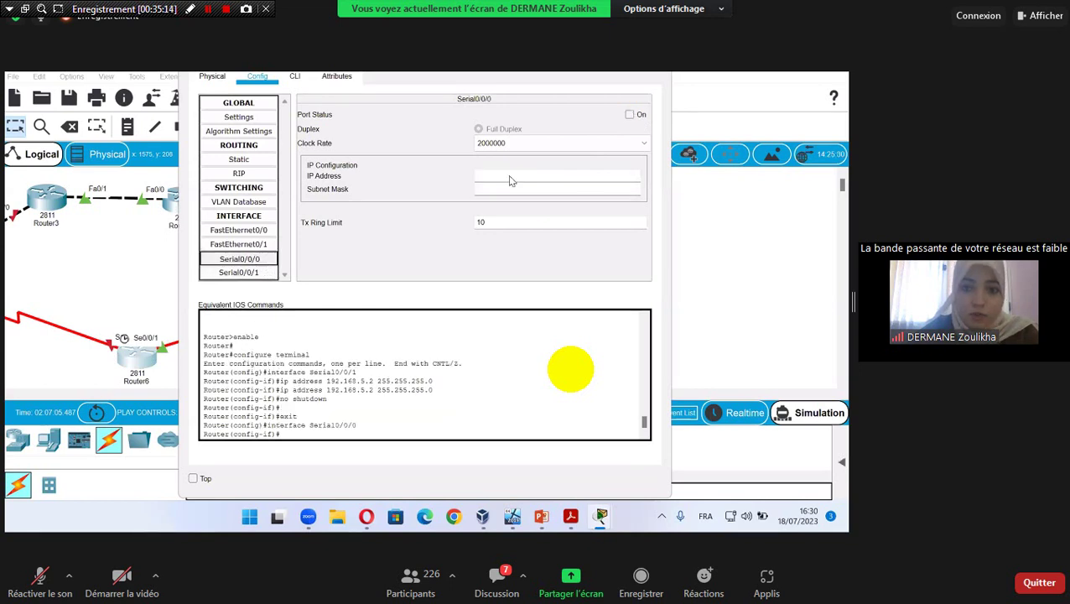
{"action": "left_click", "coordinate": [512, 181]}
{"action": "type", "text": "192.168.1.100"}
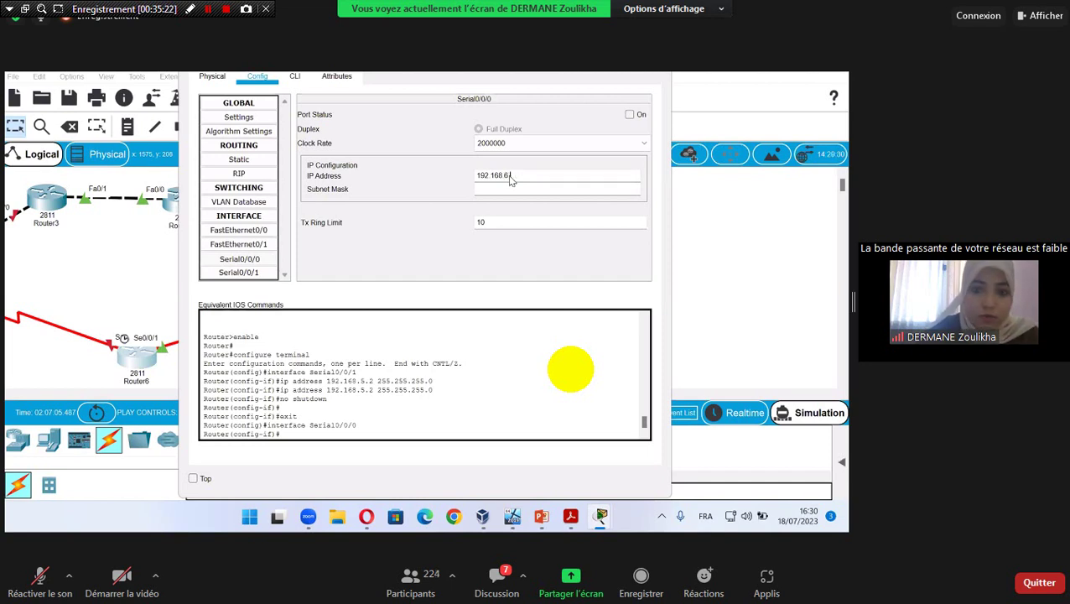
{"action": "type", "text": "1"}
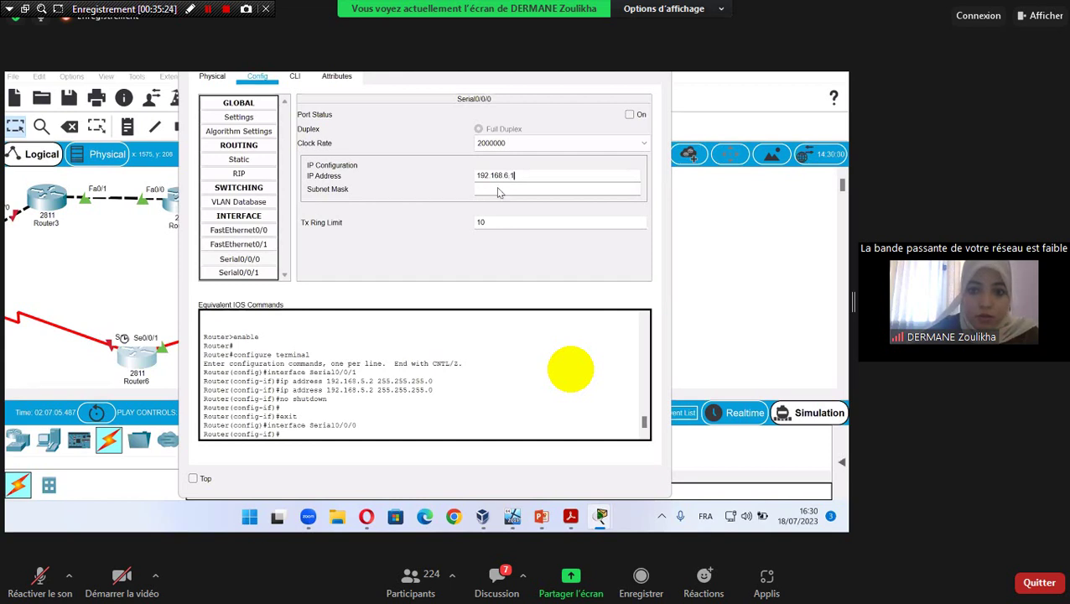
{"action": "key", "text": "Return"}
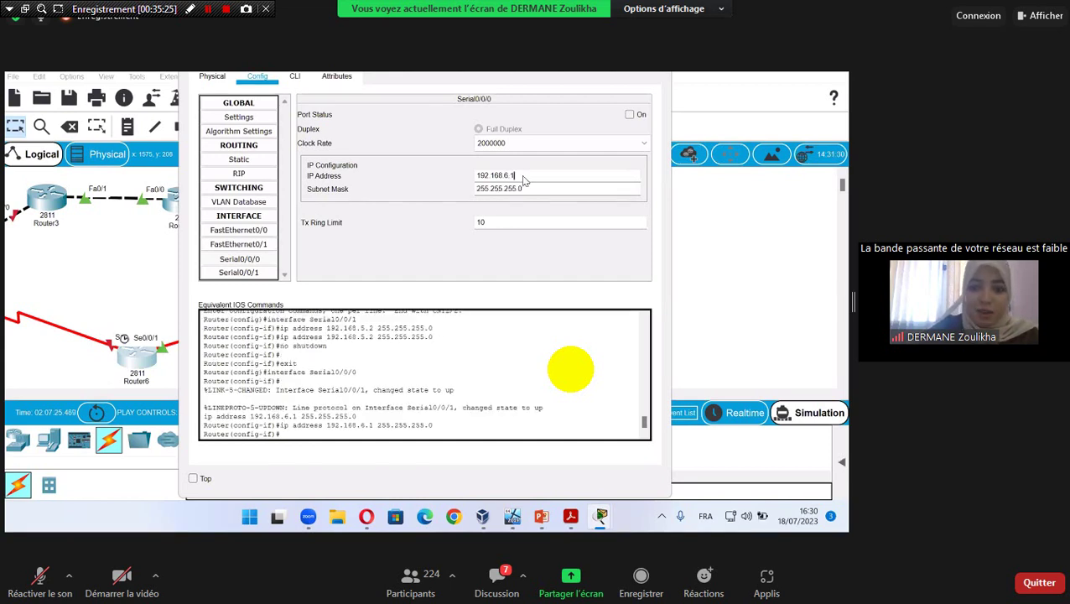
{"action": "key", "text": "BackSpace"}
{"action": "type", "text": "2"}
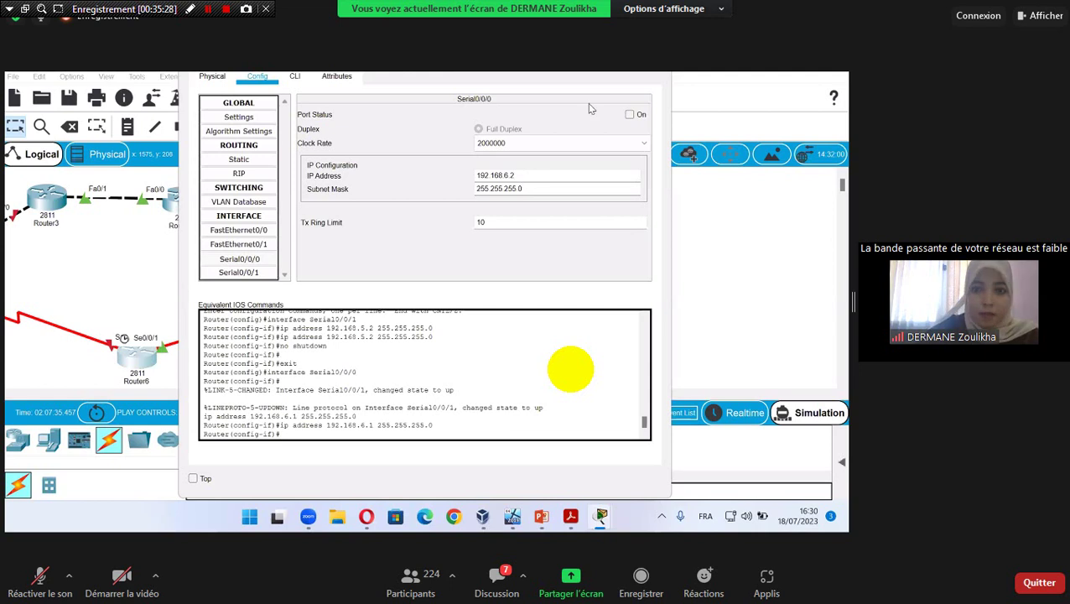
{"action": "left_click", "coordinate": [630, 115]}
Step: Check the settings of Router6's FastEthernet and serial interfaces and close its configuration
{"action": "left_click", "coordinate": [244, 230]}
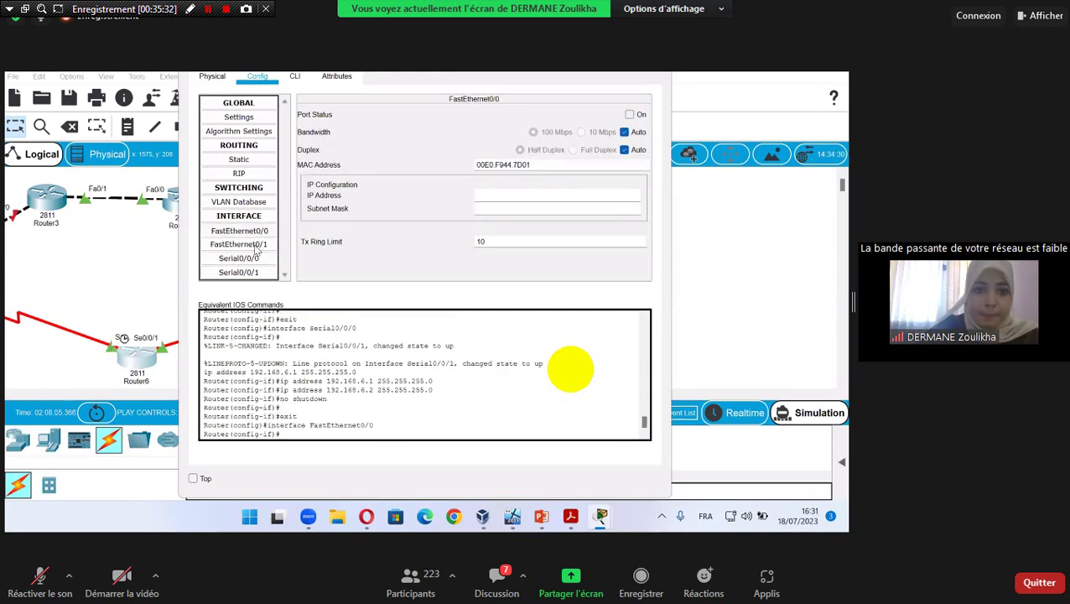
{"action": "left_click", "coordinate": [243, 244]}
{"action": "left_click", "coordinate": [250, 260]}
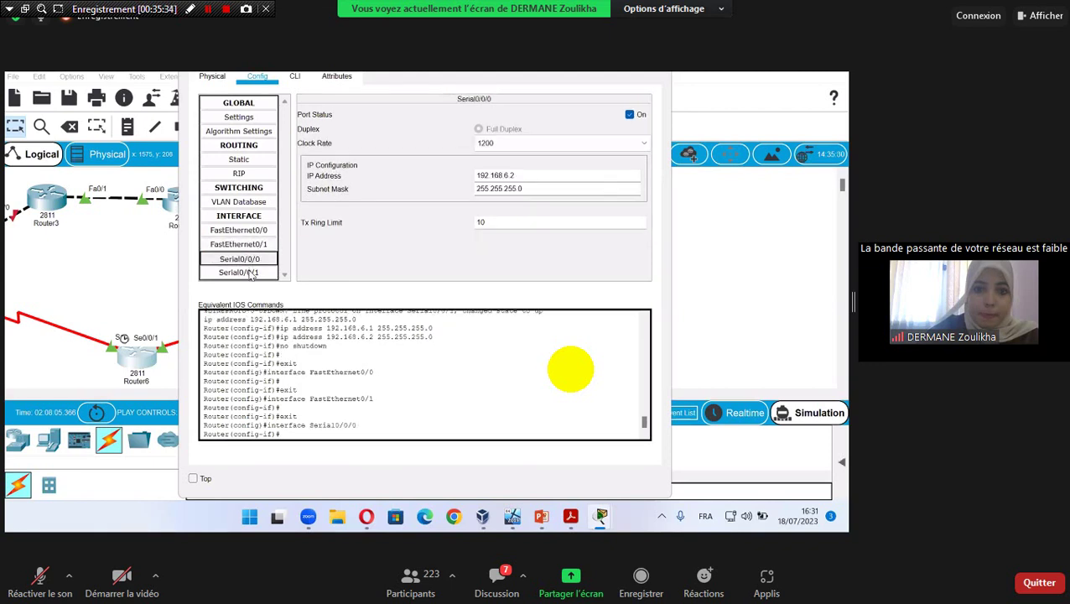
{"action": "left_click", "coordinate": [249, 273]}
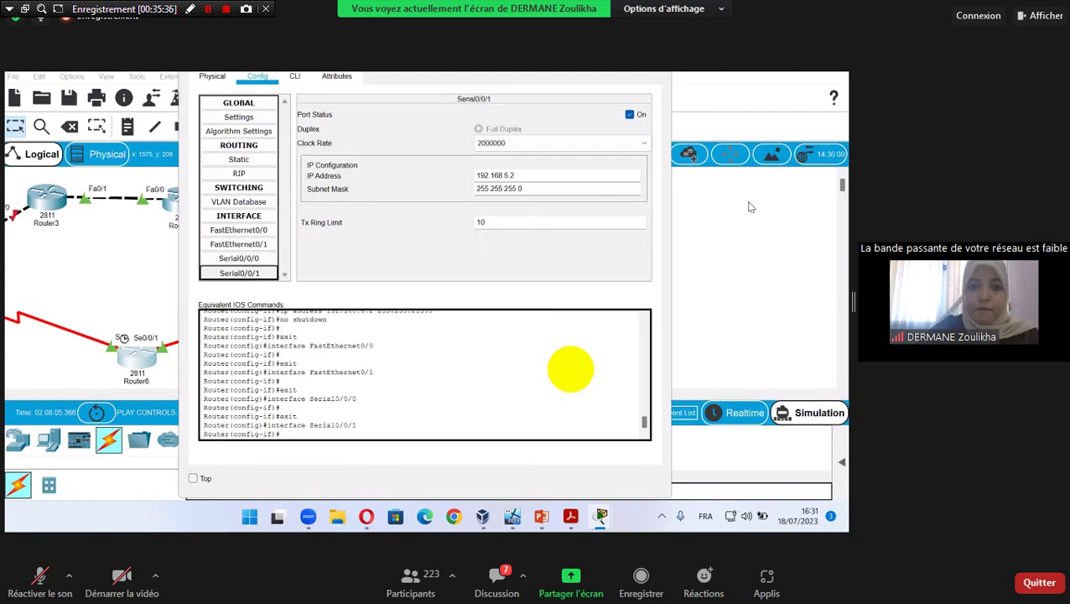
{"action": "left_click", "coordinate": [387, 403]}
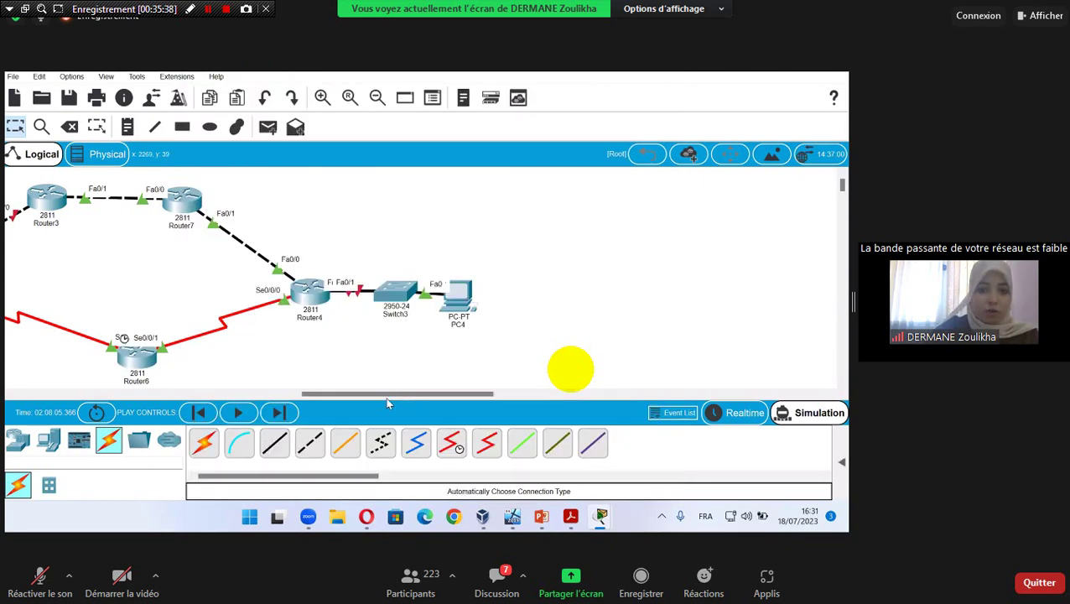
Step: Turn on Router4's FastEthernet0/1 port and close its configuration
{"action": "scroll", "coordinate": [382, 400], "scroll_direction": "left", "scroll_amount": 3}
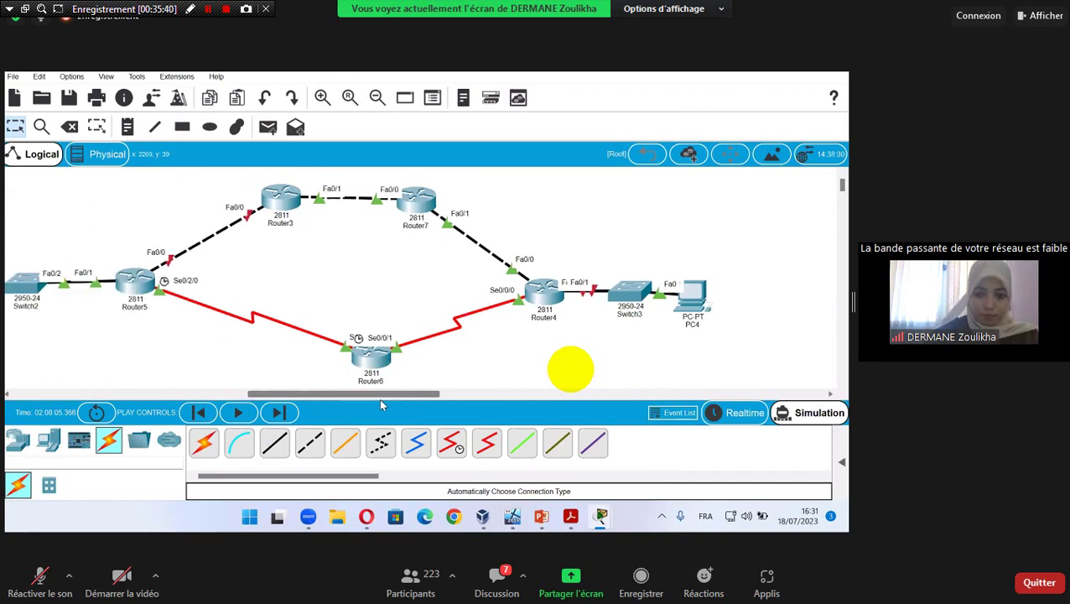
{"action": "scroll", "coordinate": [379, 399], "scroll_direction": "right", "scroll_amount": 1}
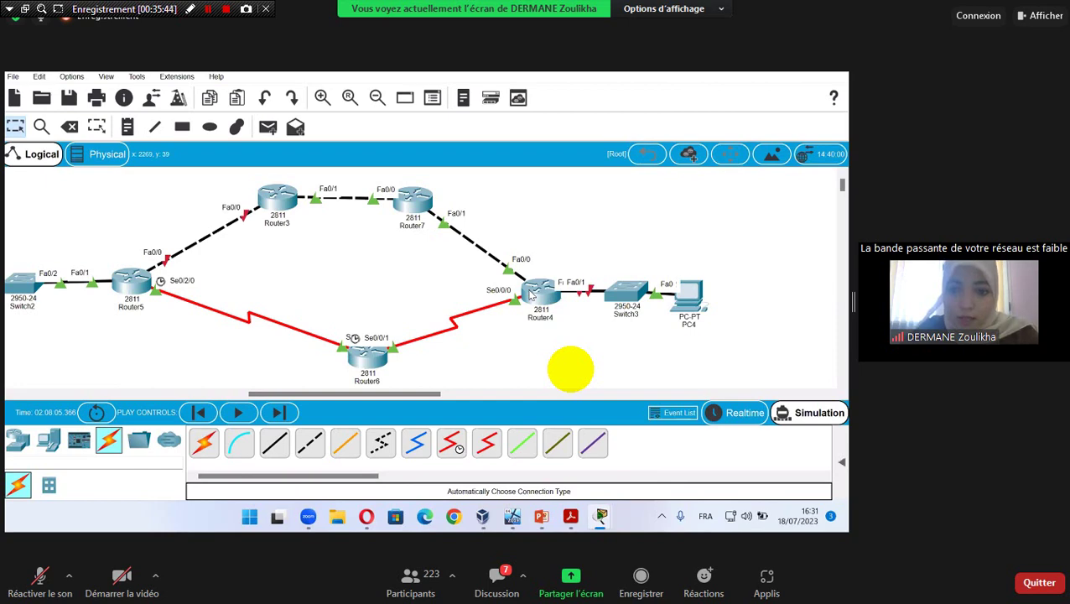
{"action": "left_click", "coordinate": [530, 293]}
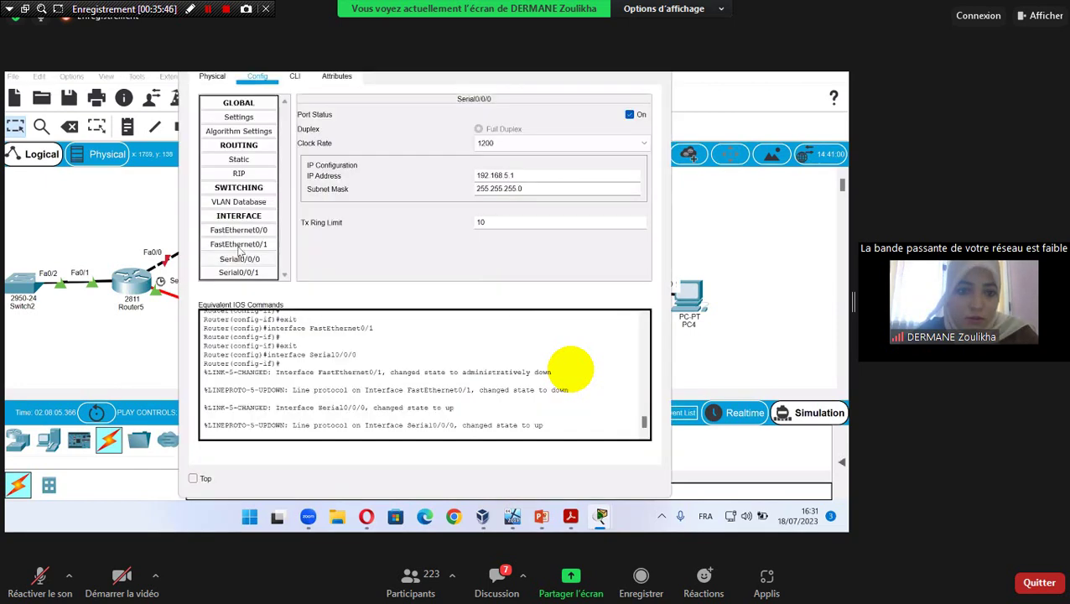
{"action": "left_click", "coordinate": [239, 245]}
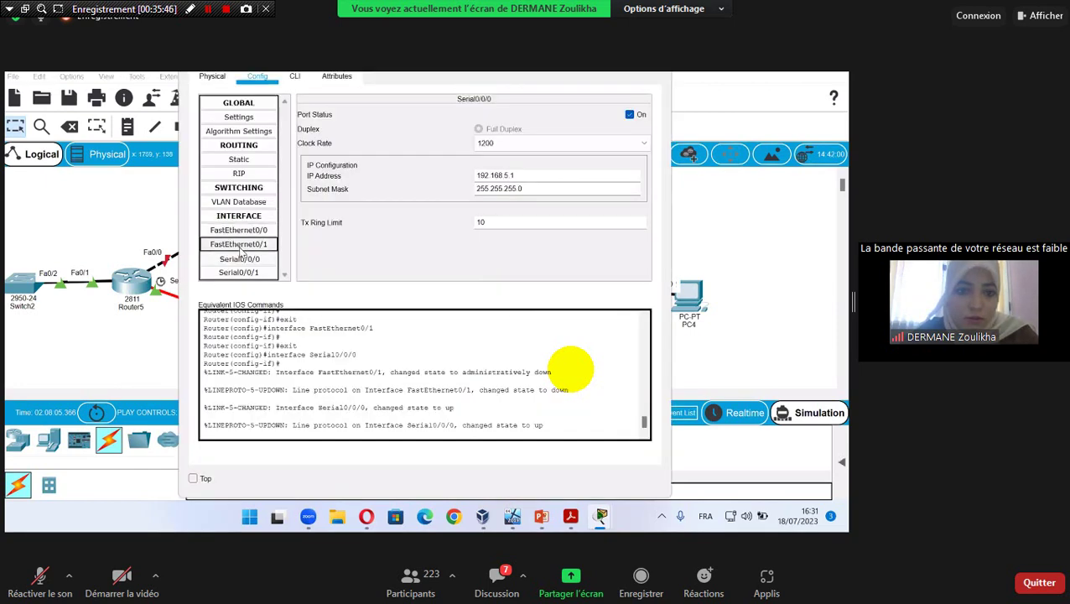
{"action": "left_click", "coordinate": [629, 114]}
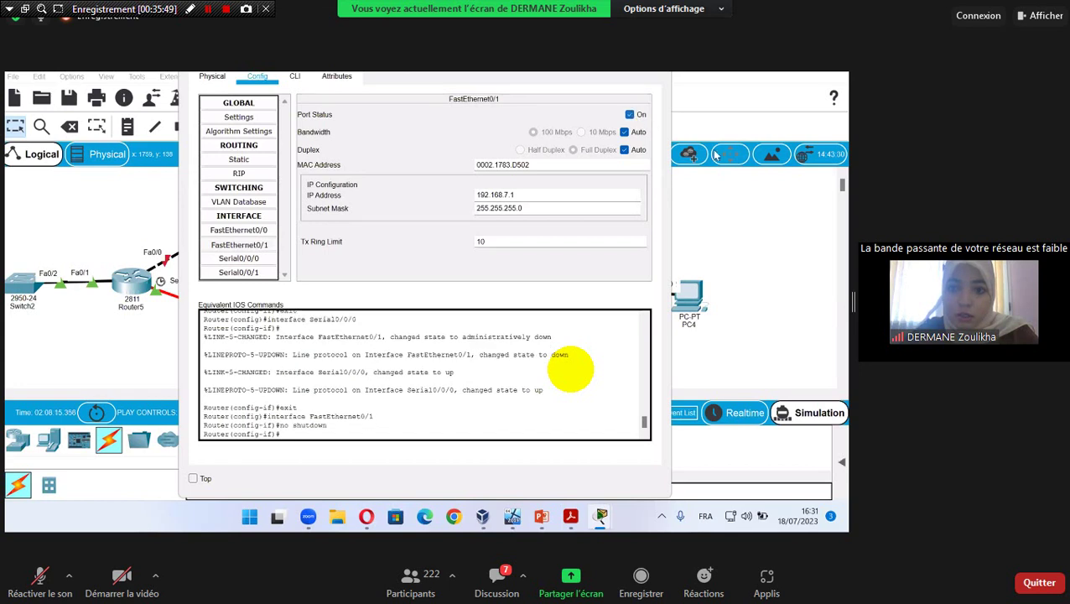
{"action": "key", "text": "Escape"}
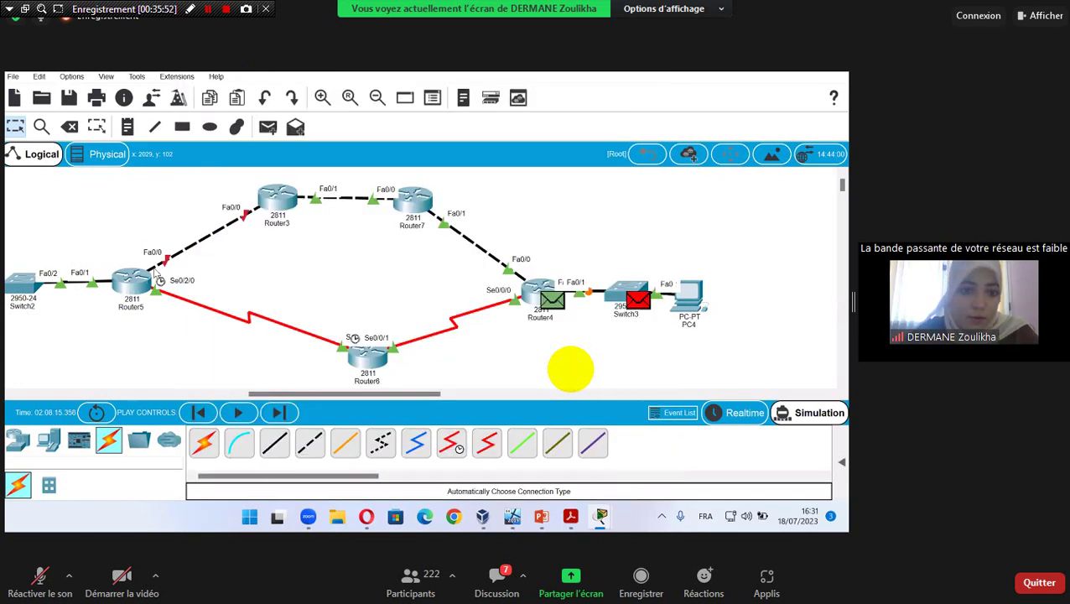
Step: Check the port status and IP settings of Router5's FastEthernet0/0, Serial0/2/0 and Serial0/2/1 interfaces
{"action": "left_click", "coordinate": [132, 295]}
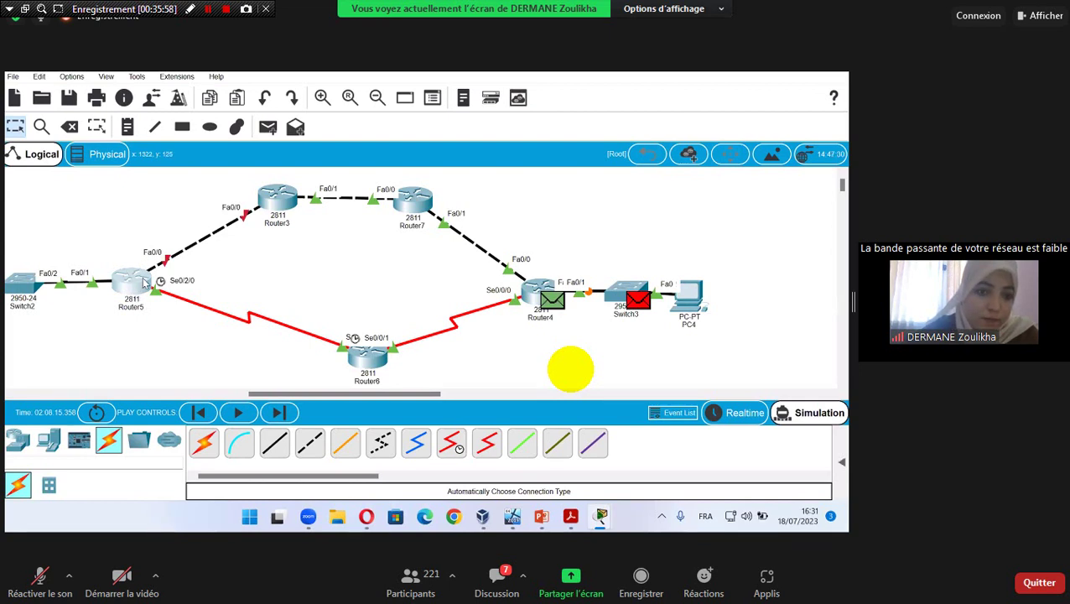
{"action": "left_click", "coordinate": [144, 284]}
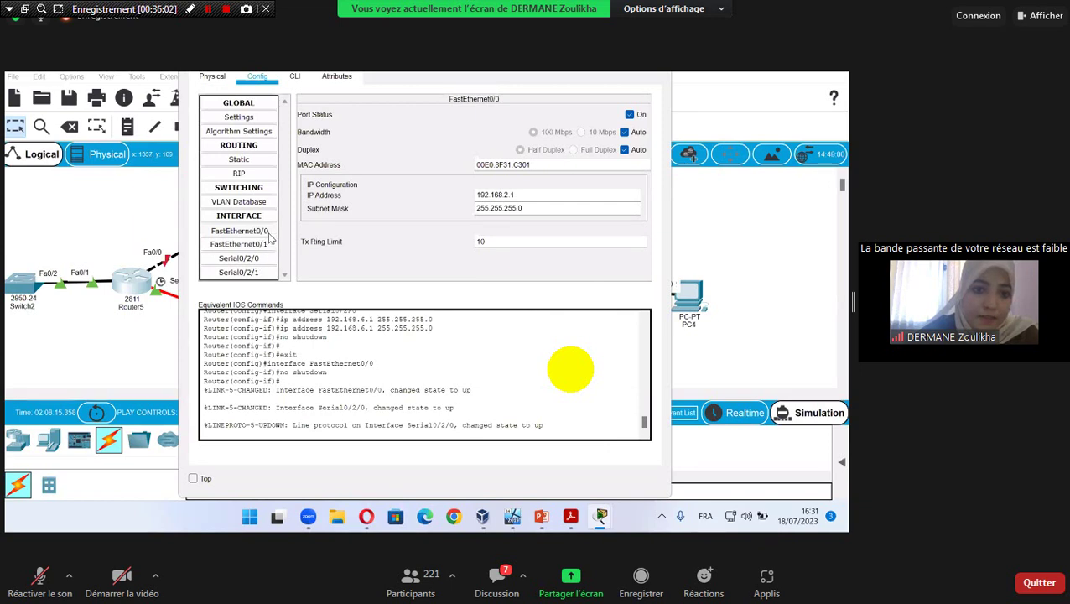
{"action": "left_click", "coordinate": [267, 232]}
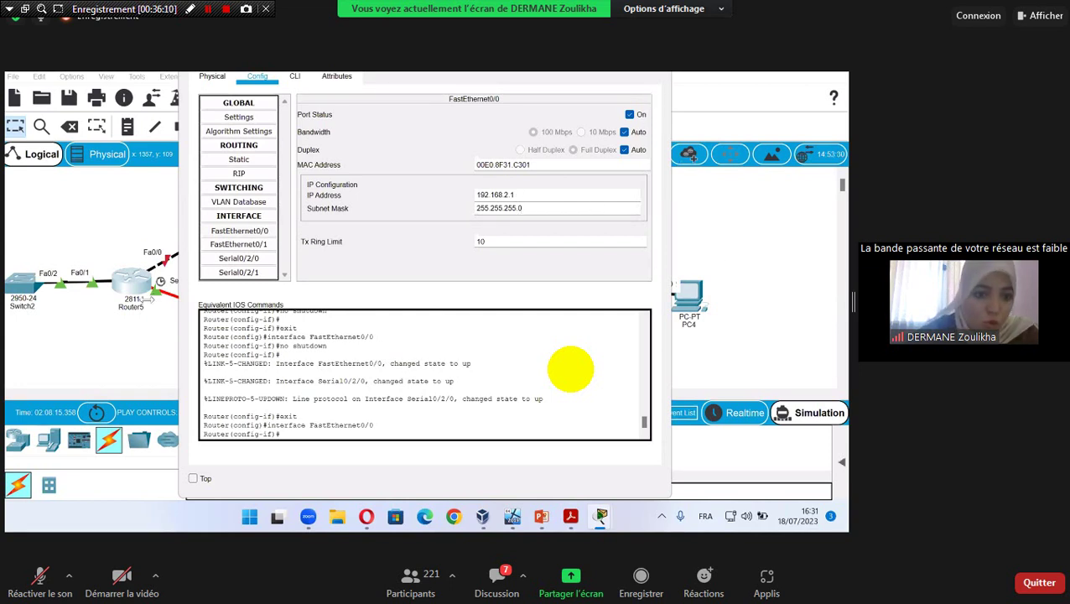
{"action": "left_click", "coordinate": [252, 261]}
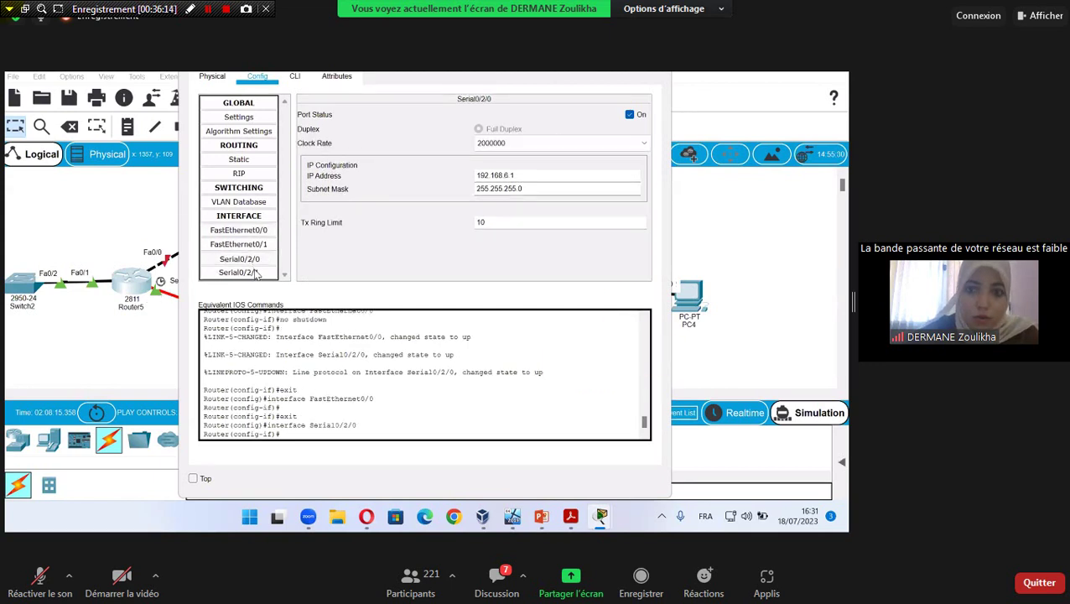
{"action": "left_click", "coordinate": [255, 273]}
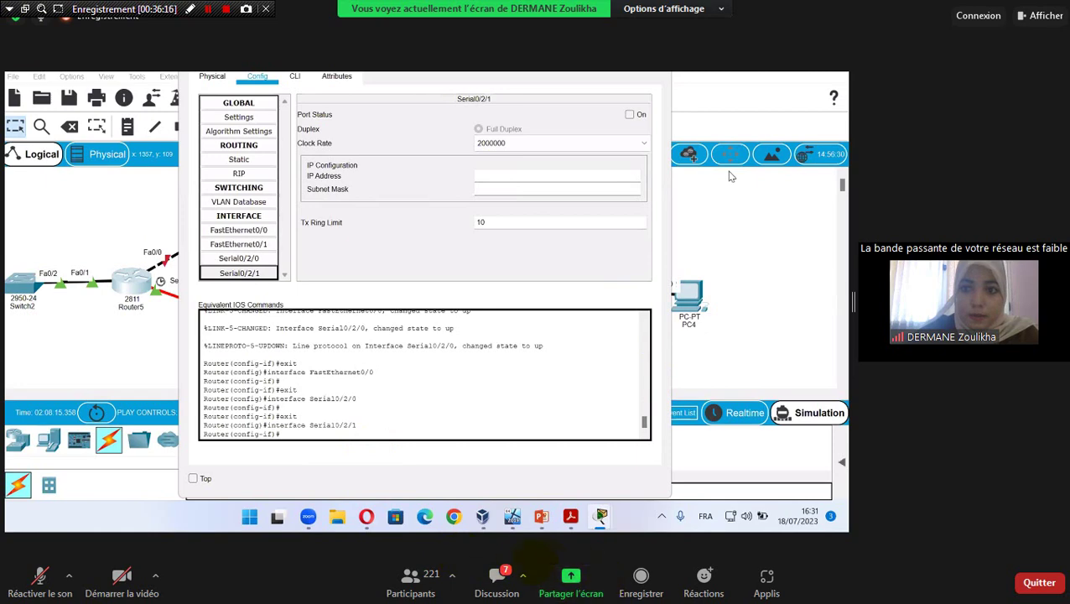
Step: Switch to the Zoom meeting and open its discussion chat
{"action": "left_click", "coordinate": [497, 577]}
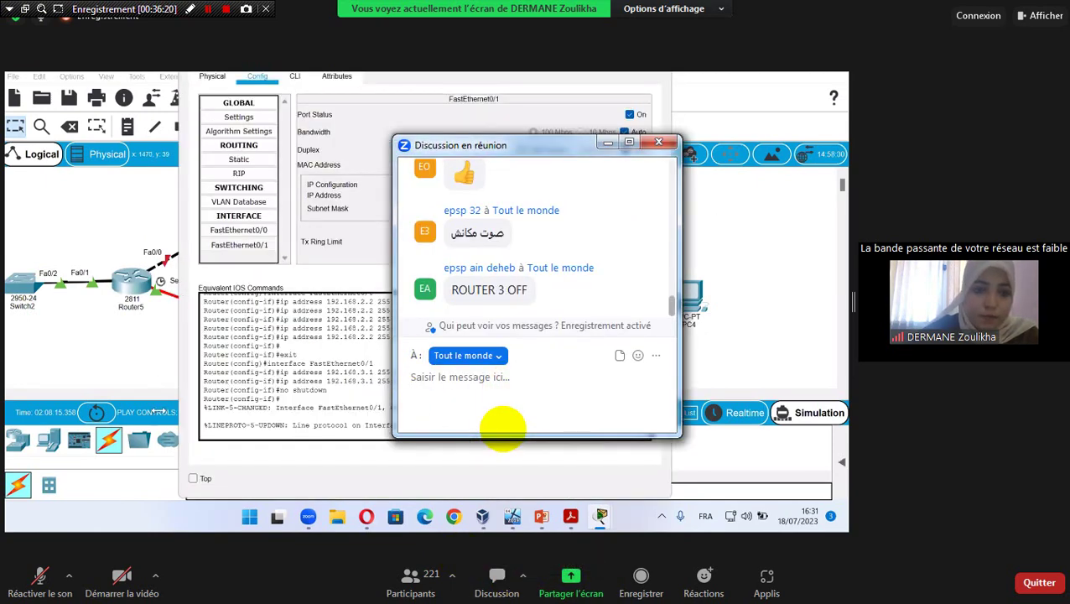
{"action": "type", "text": "POU"}
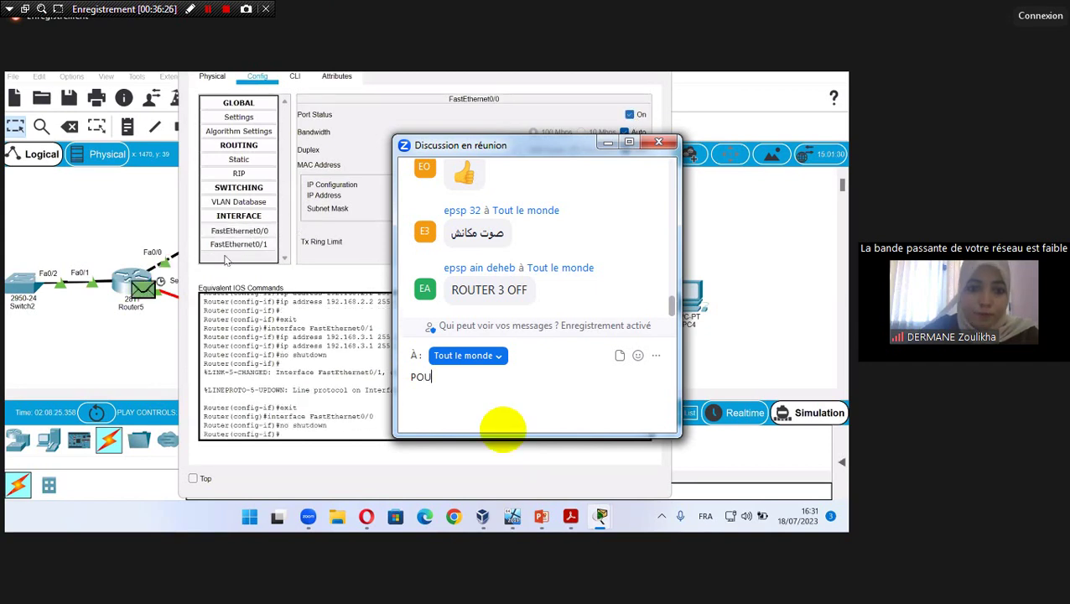
{"action": "key", "text": "BackSpace"}
{"action": "key", "text": "BackSpace"}
{"action": "key", "text": "BackSpace"}
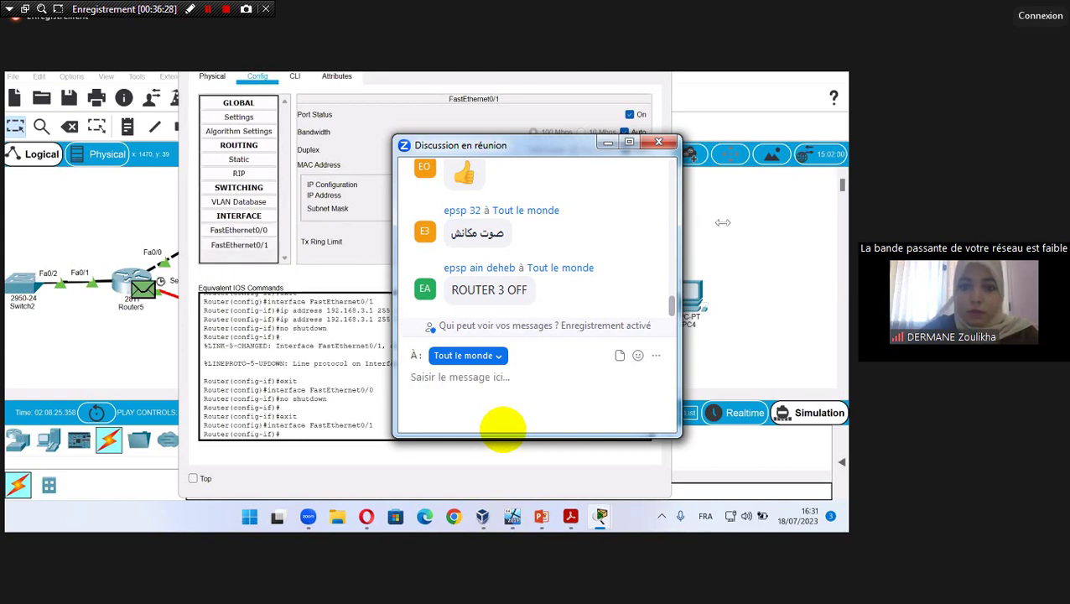
{"action": "type", "text": "PO"}
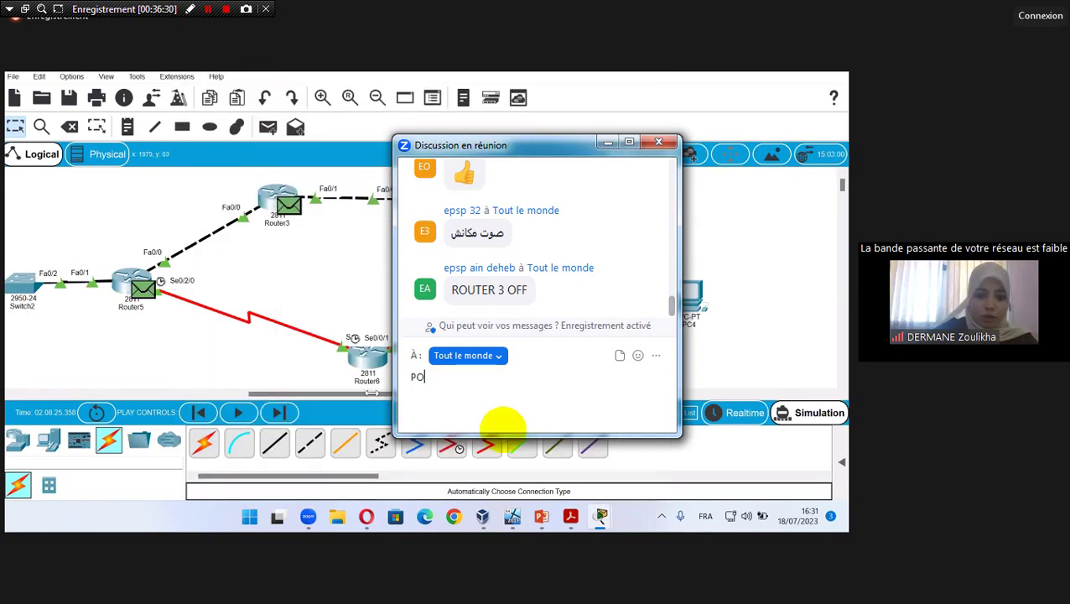
{"action": "type", "text": "URQ"}
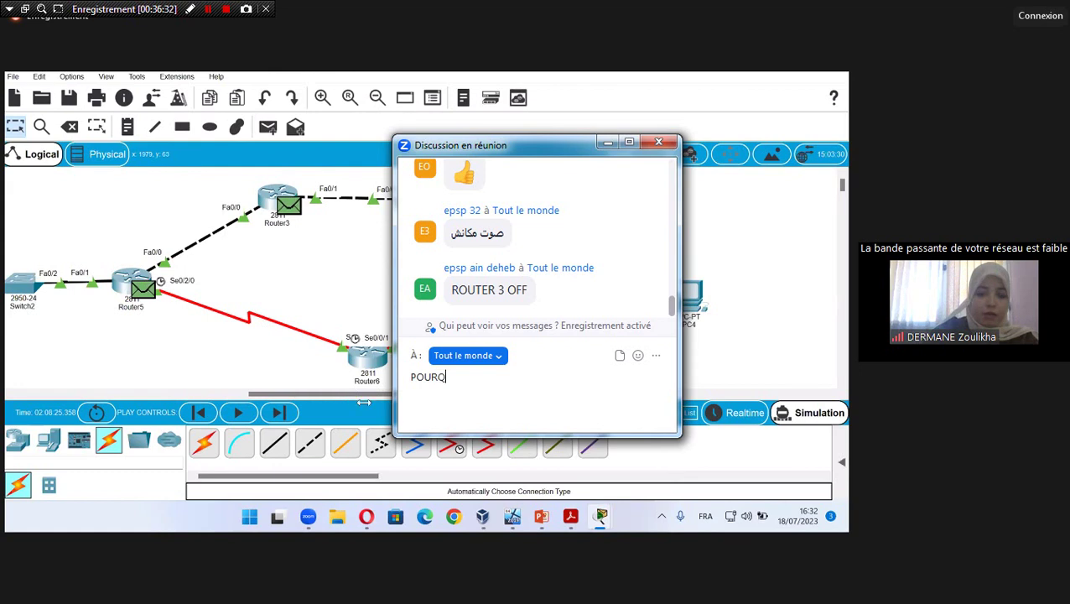
{"action": "type", "text": "OI"}
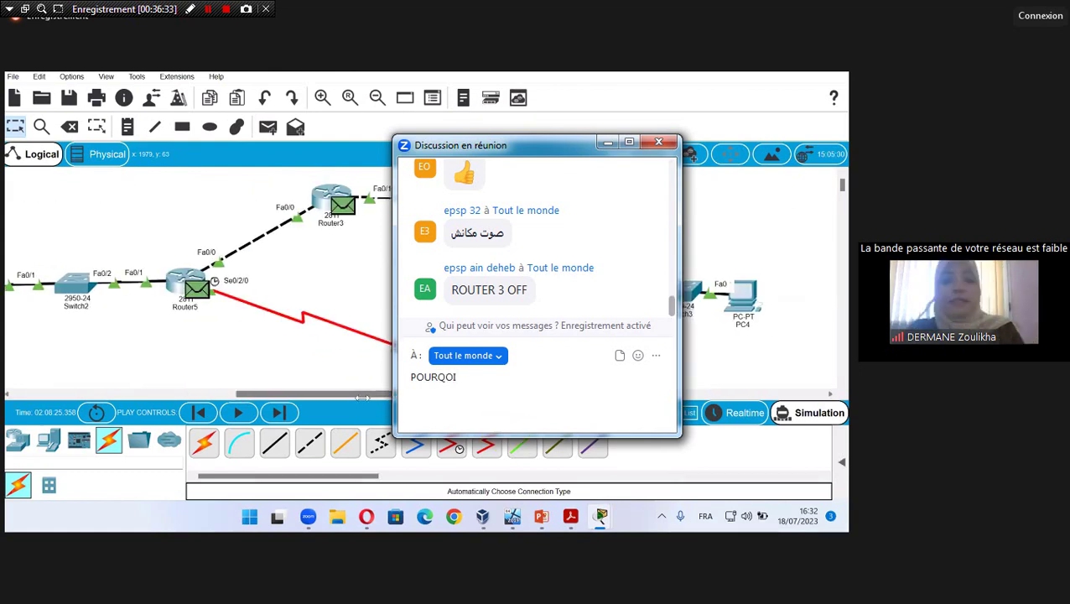
{"action": "key", "text": "BackSpace"}
{"action": "key", "text": "BackSpace"}
{"action": "key", "text": "BackSpace"}
{"action": "key", "text": "BackSpace"}
{"action": "key", "text": "BackSpace"}
{"action": "key", "text": "BackSpace"}
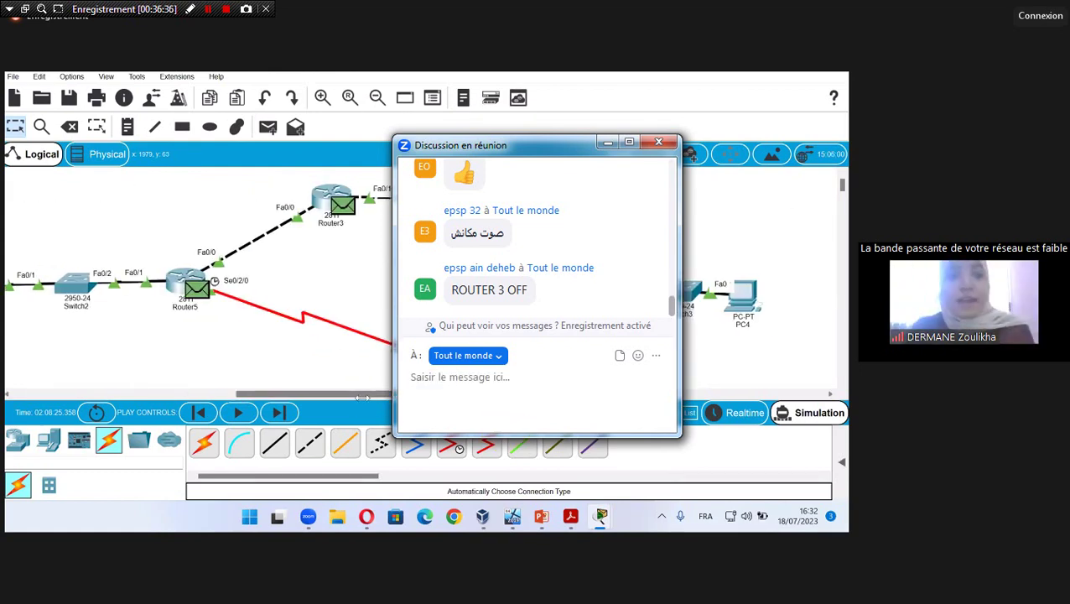
Step: Begin a chat message addressed to everyone with the lowercase word "pourqoi"
{"action": "type", "text": "p"}
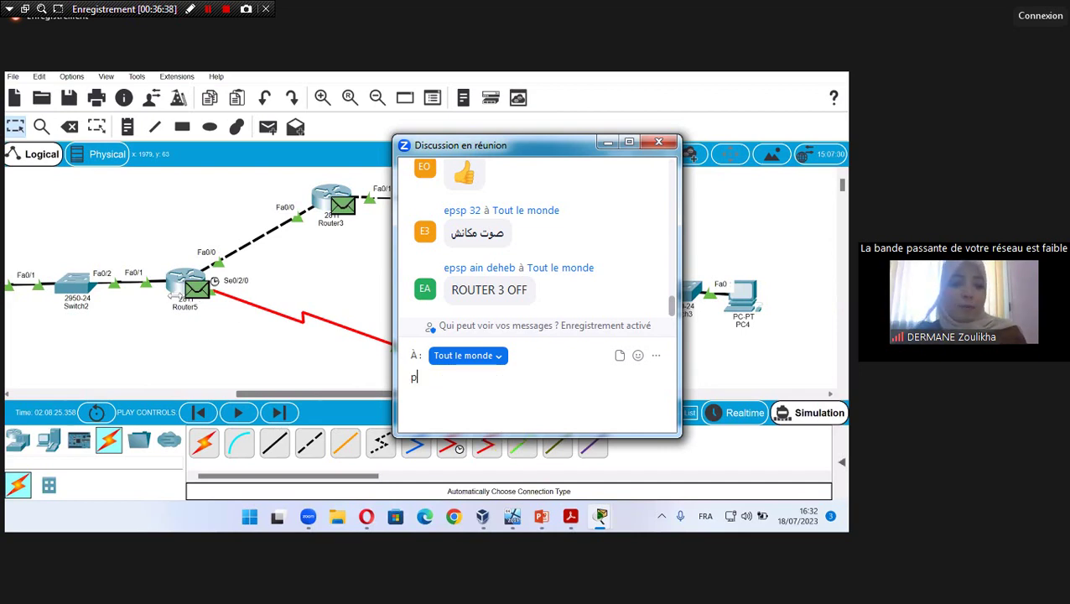
{"action": "type", "text": "ou"}
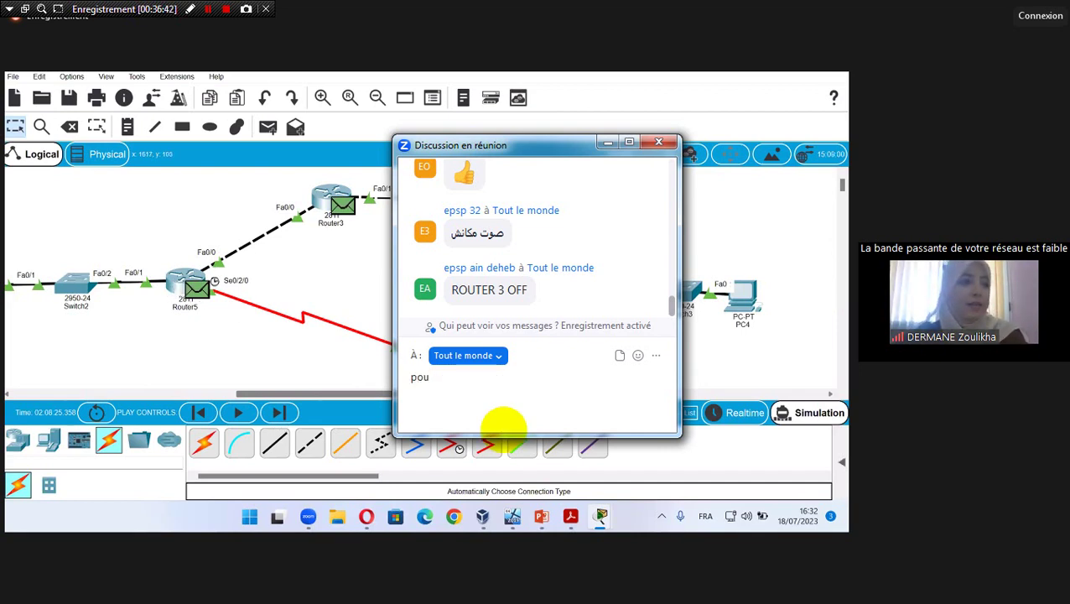
{"action": "type", "text": "trw"}
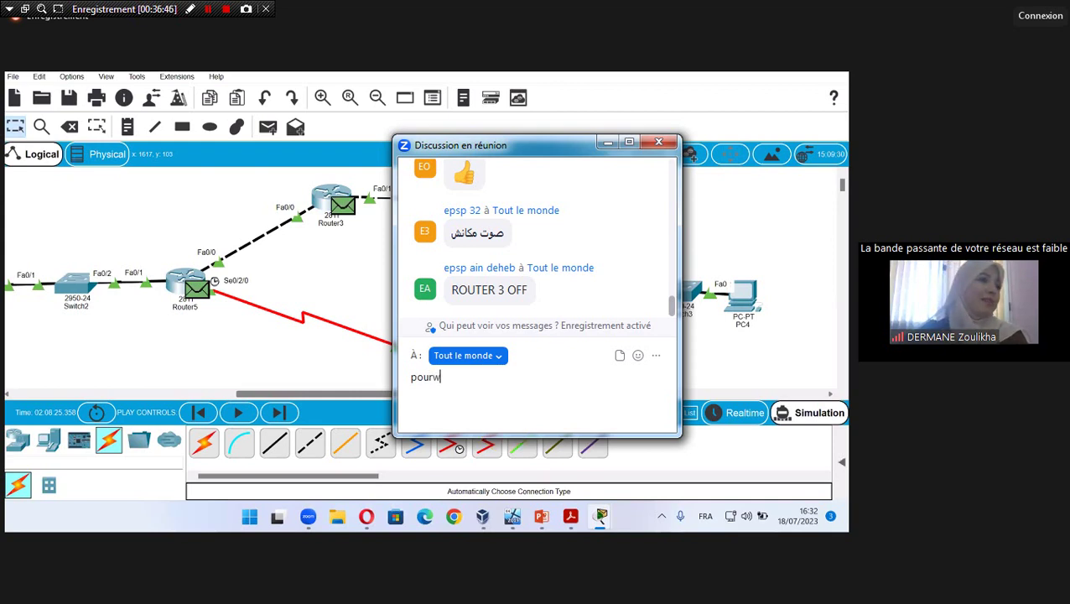
{"action": "type", "text": "u"}
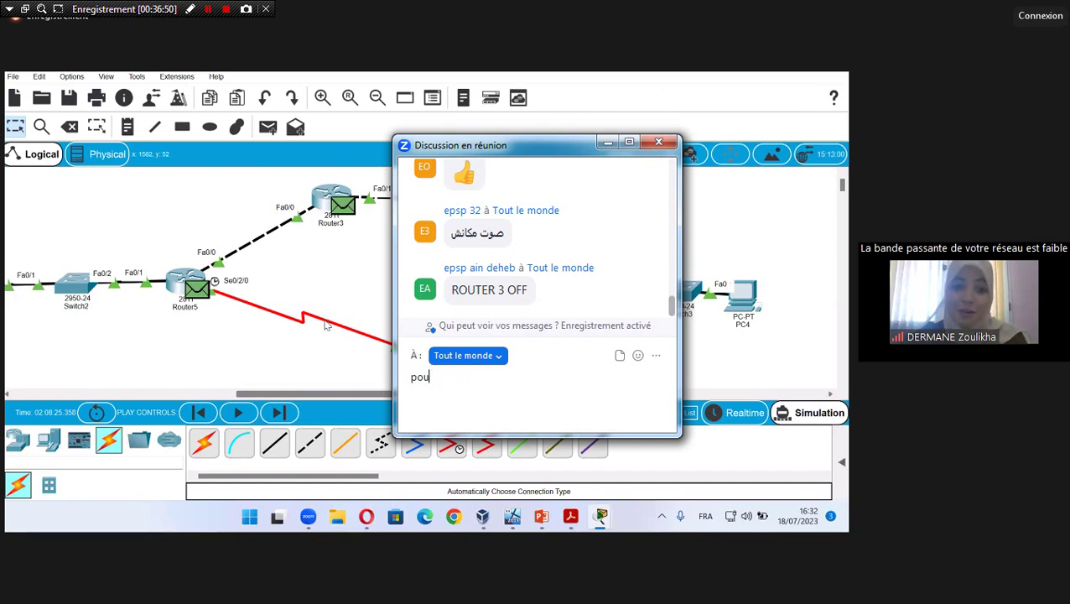
{"action": "type", "text": "oir"}
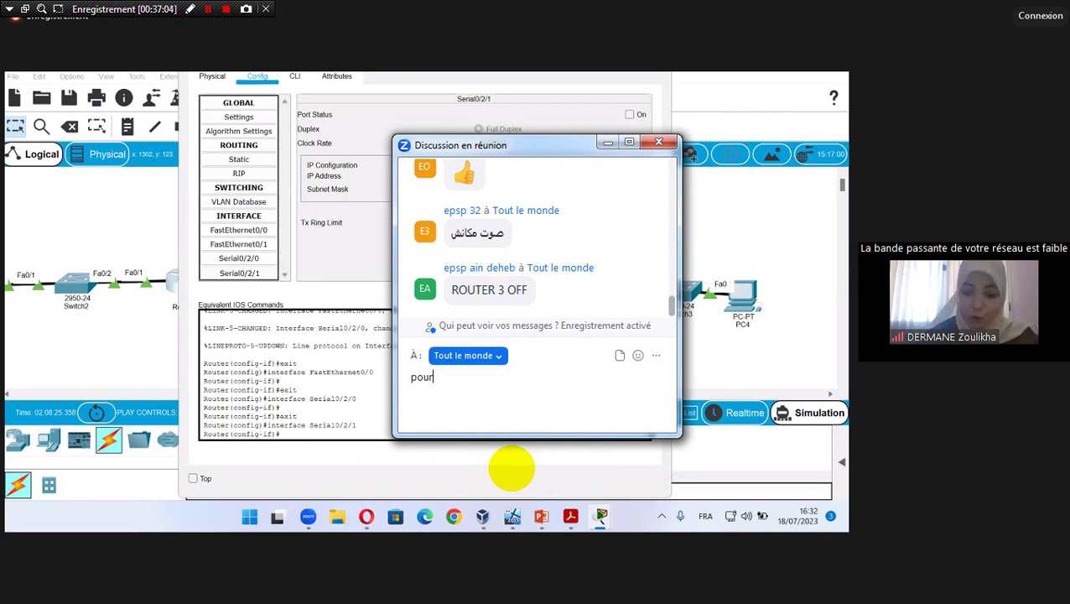
{"action": "type", "text": "q"}
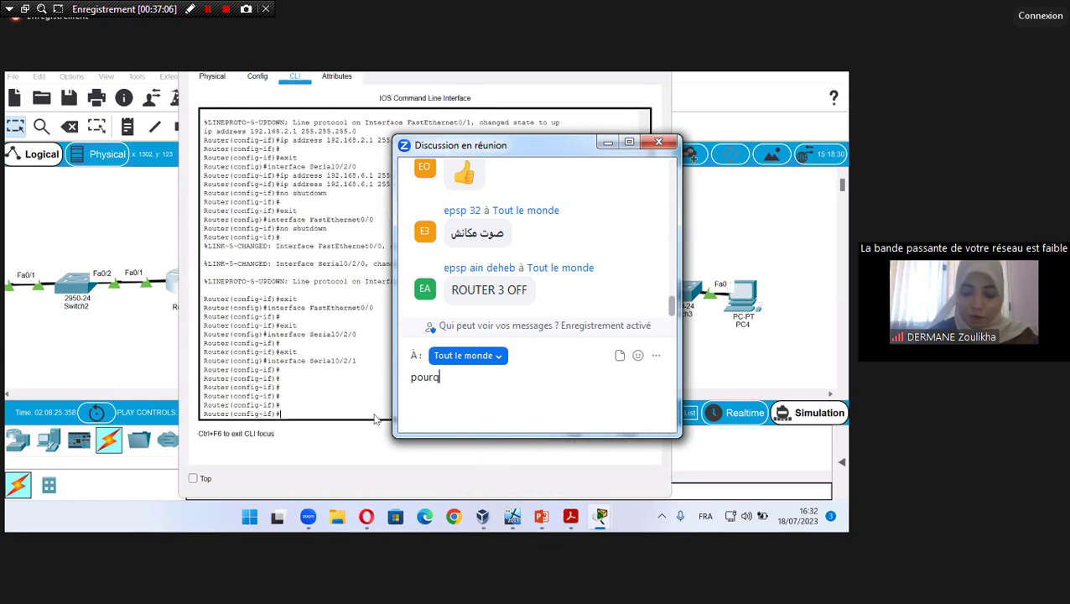
{"action": "type", "text": "o"}
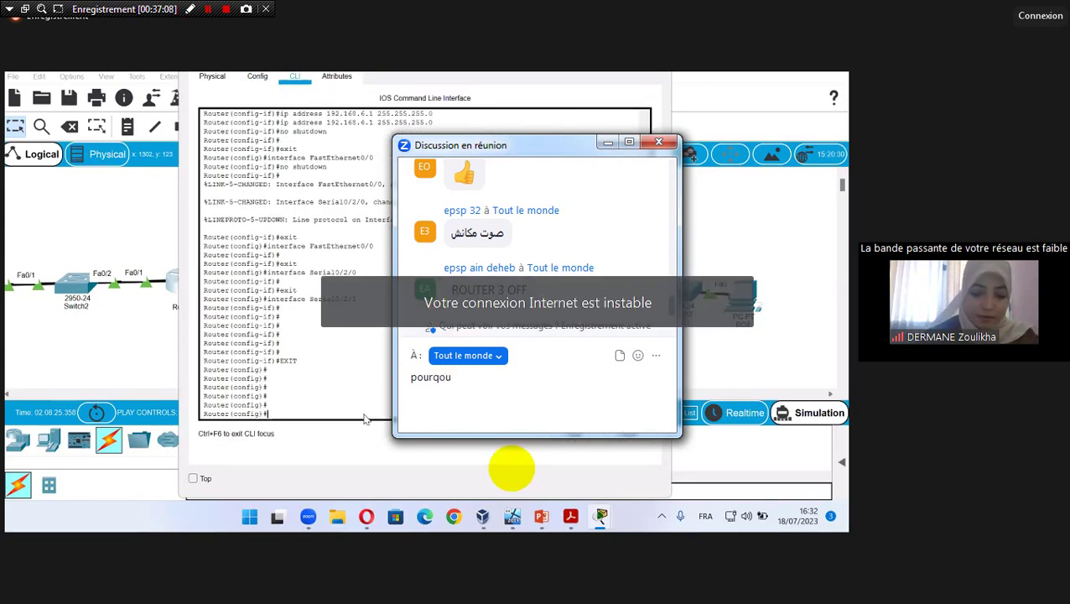
{"action": "type", "text": "u"}
{"action": "key", "text": "BackSpace"}
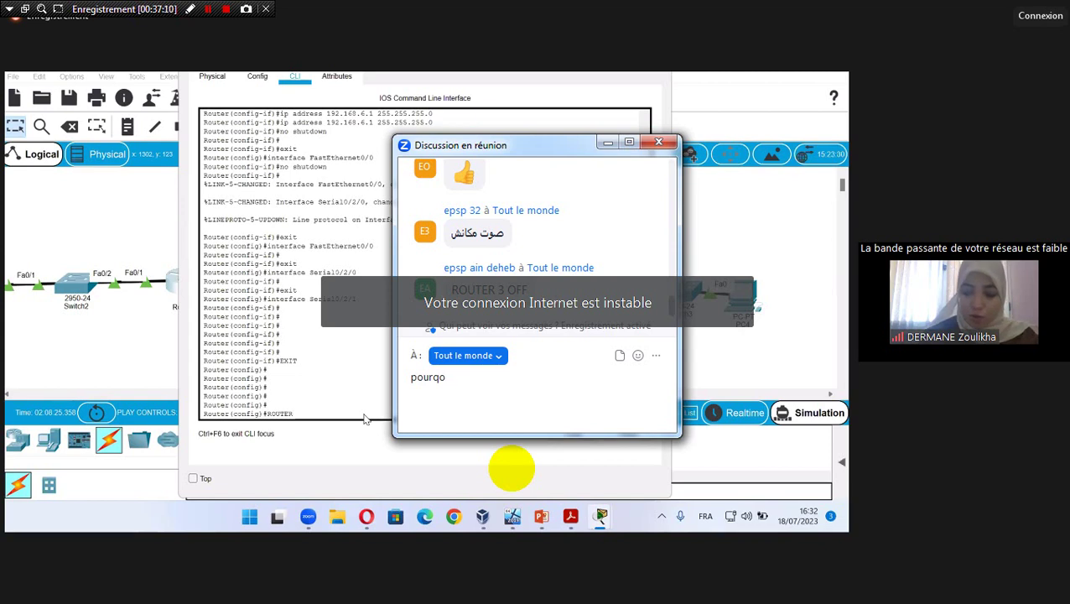
{"action": "type", "text": "i"}
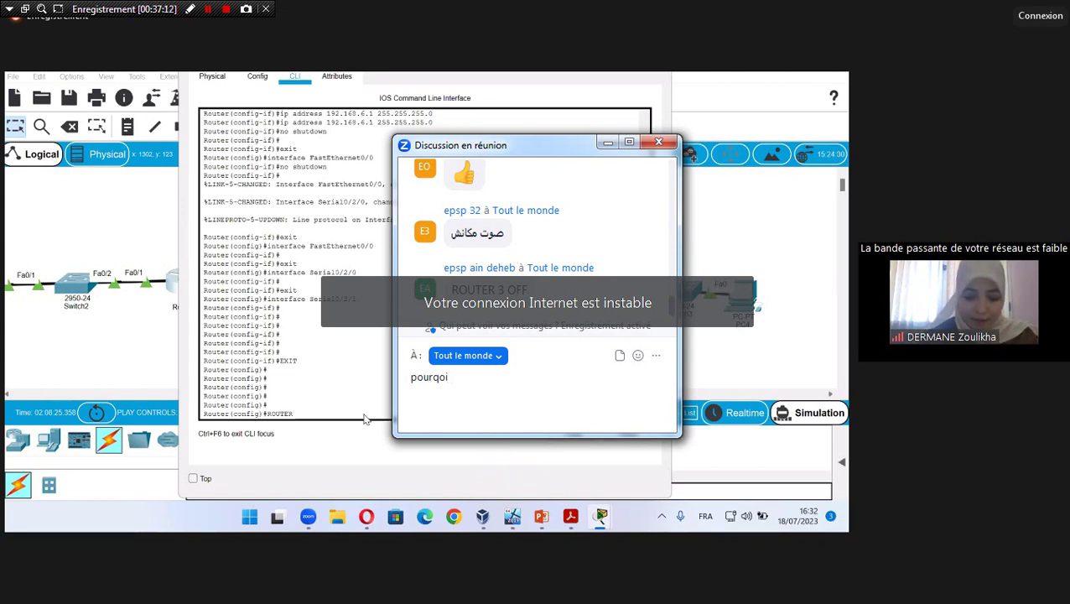
{"action": "key", "text": "BackSpace"}
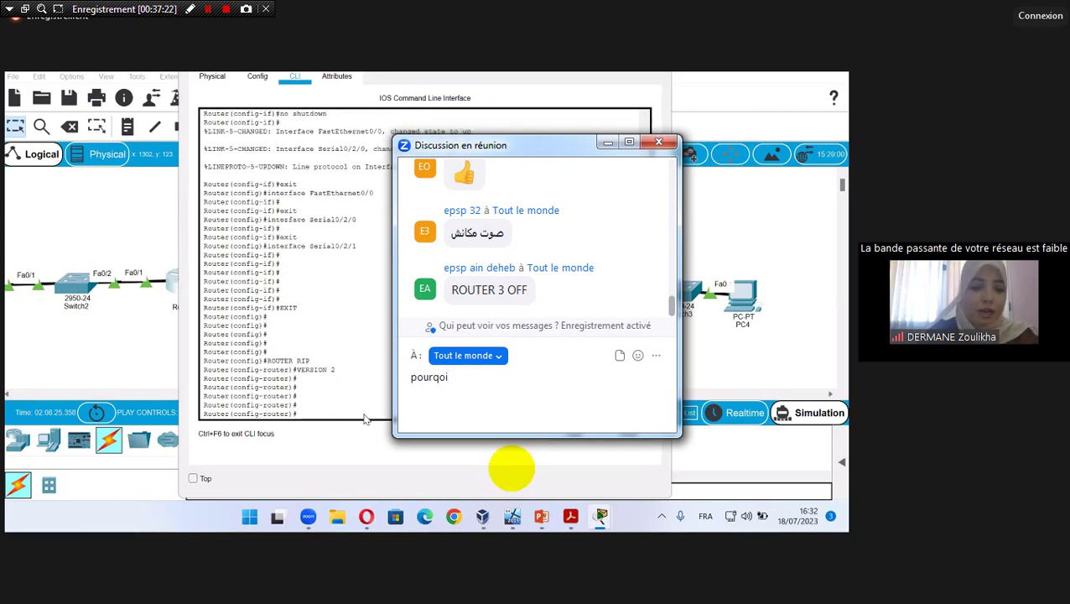
Step: Continue the unsent chat message after "pourqoi" with the words "serial et non"
{"action": "type", "text": "s"}
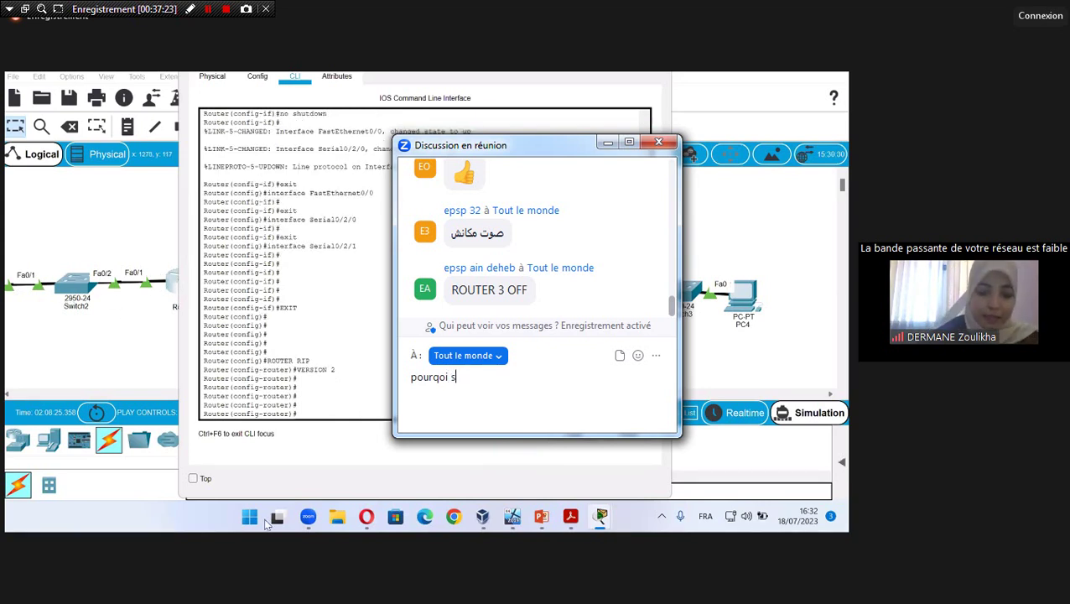
{"action": "type", "text": "e"}
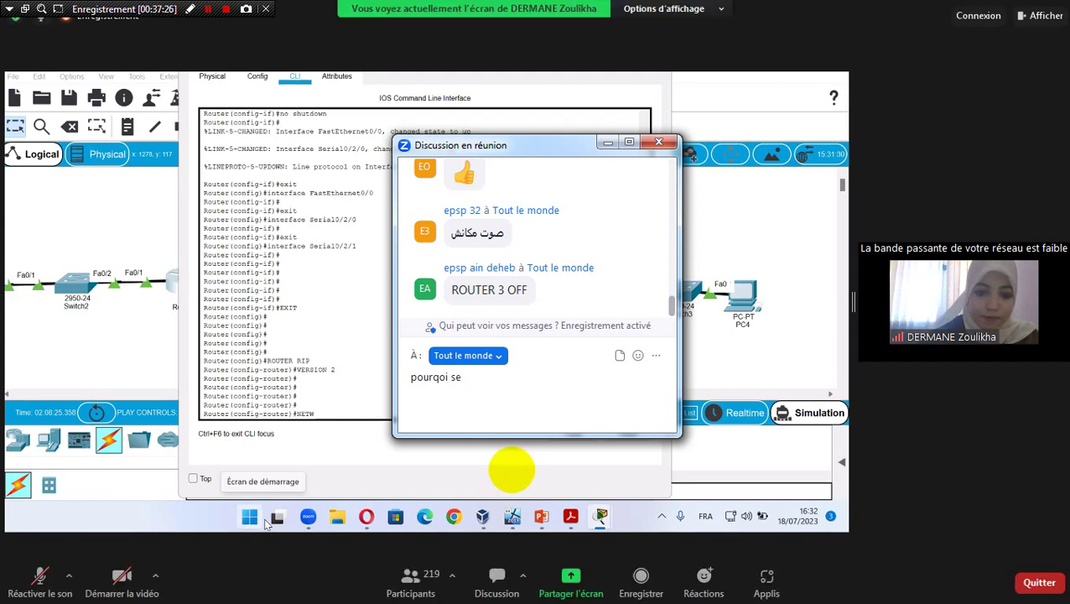
{"action": "type", "text": "e"}
{"action": "key", "text": "BackSpace"}
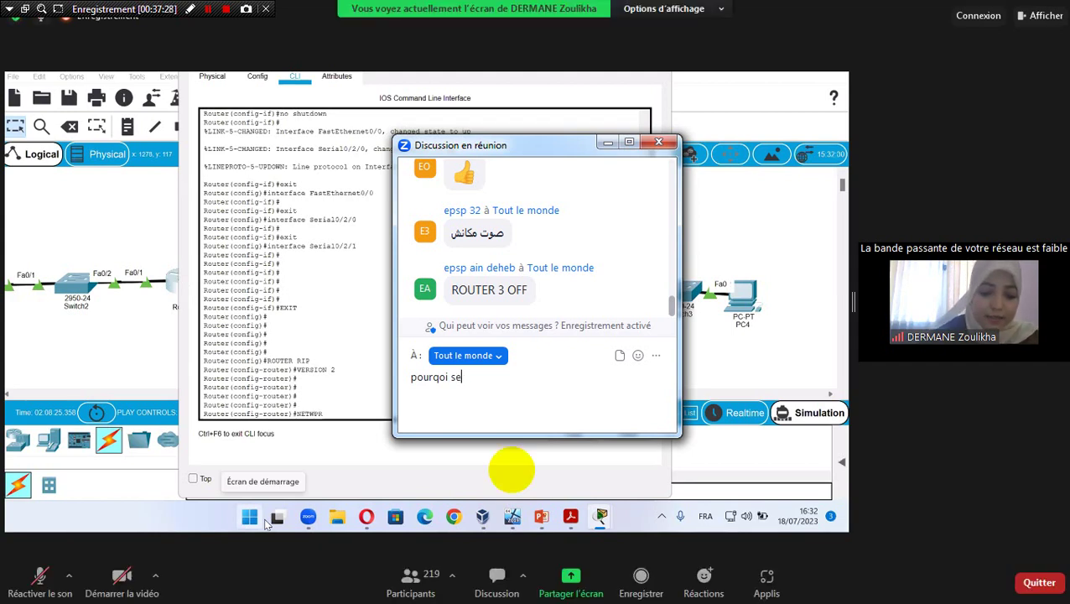
{"action": "type", "text": "r"}
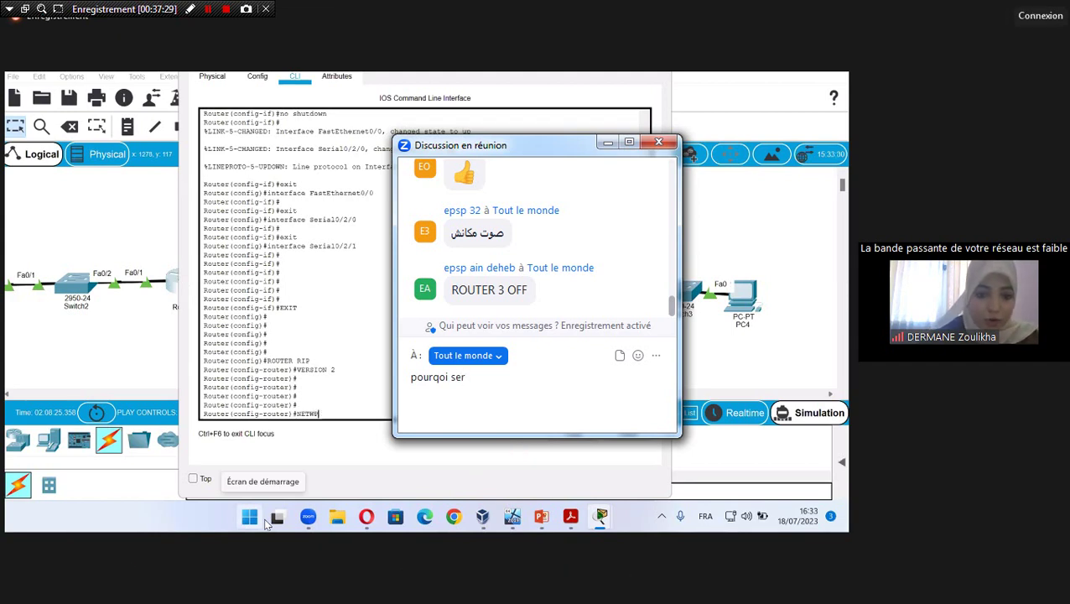
{"action": "type", "text": "ia"}
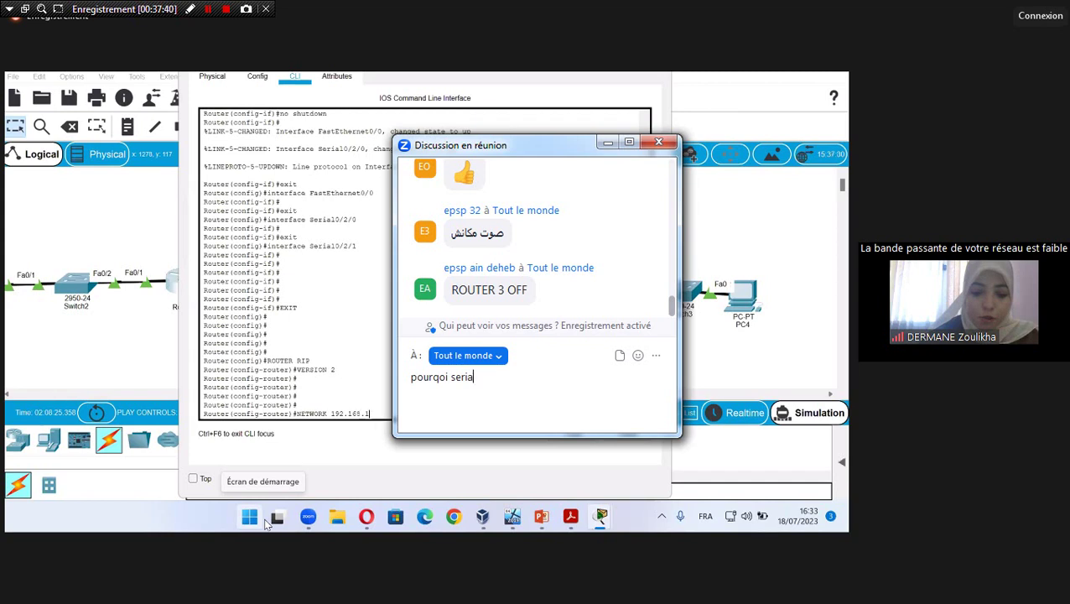
{"action": "type", "text": "l et n"}
{"action": "type", "text": "on"}
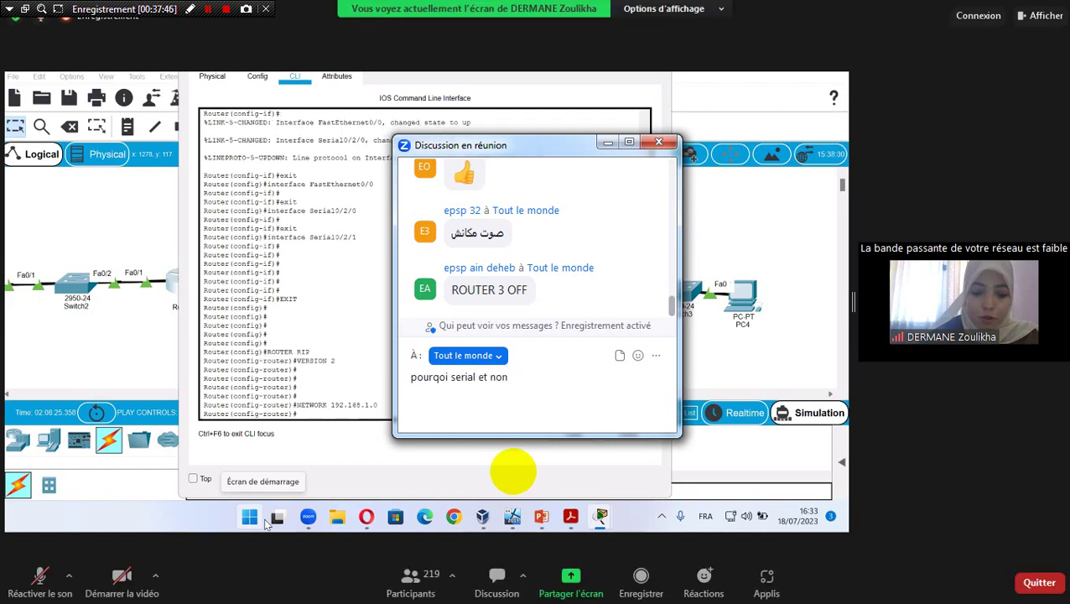
Step: Extend the chat question with "fastethernet" so it reads "pourqoi serial et non fastethernet"
{"action": "type", "text": " fast"}
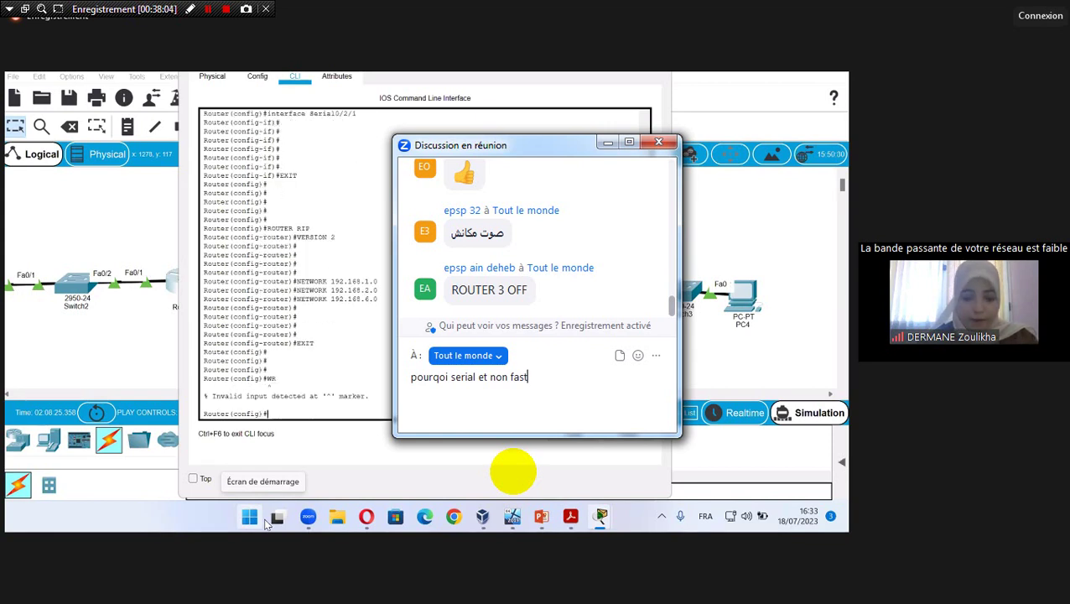
{"action": "type", "text": "ete"}
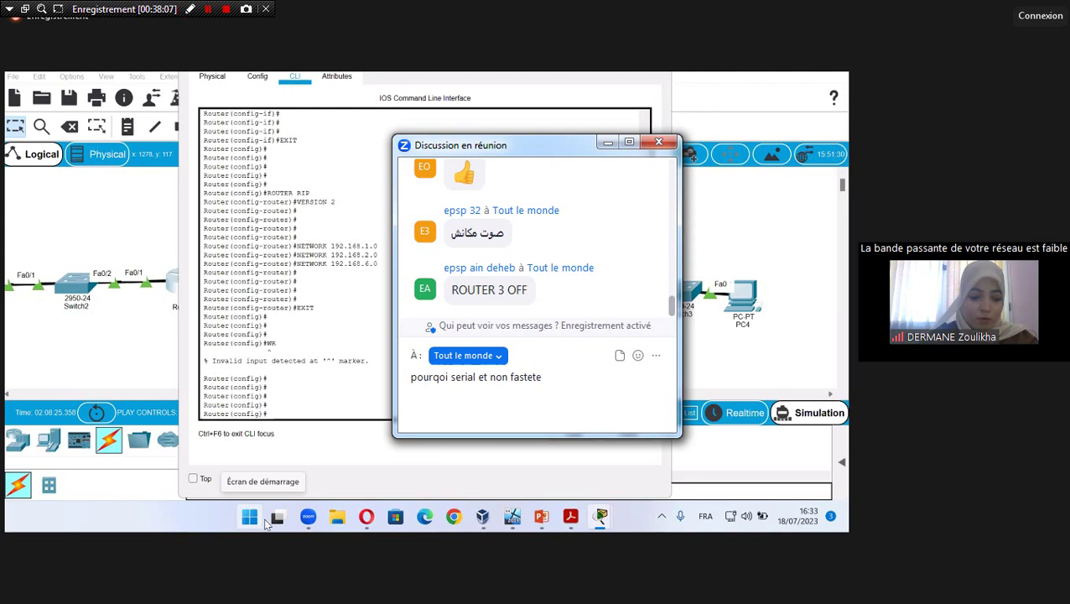
{"action": "key", "text": "BackSpace"}
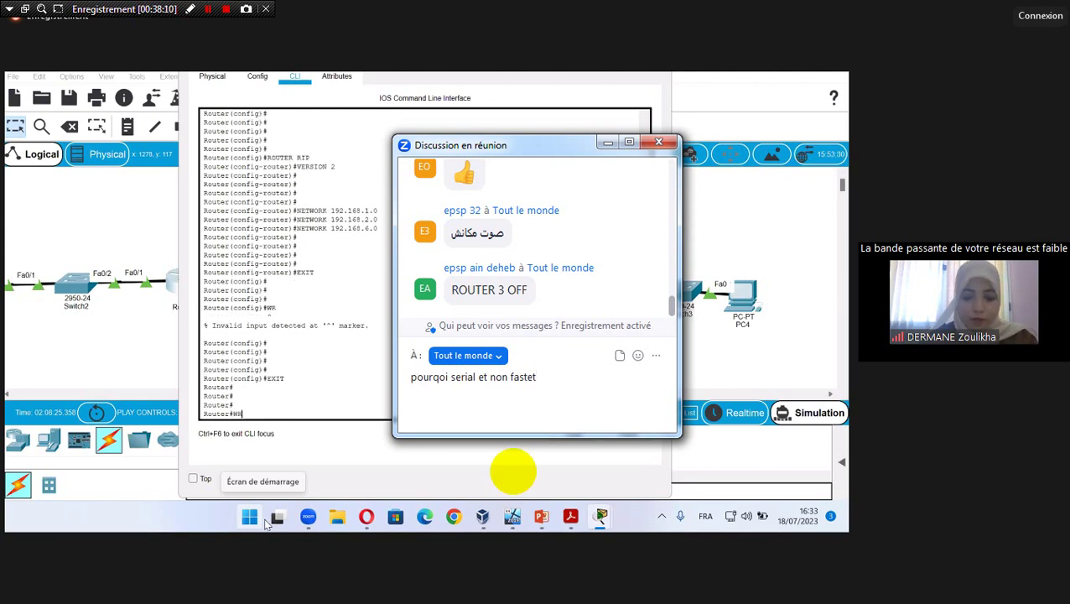
{"action": "type", "text": "ernet"}
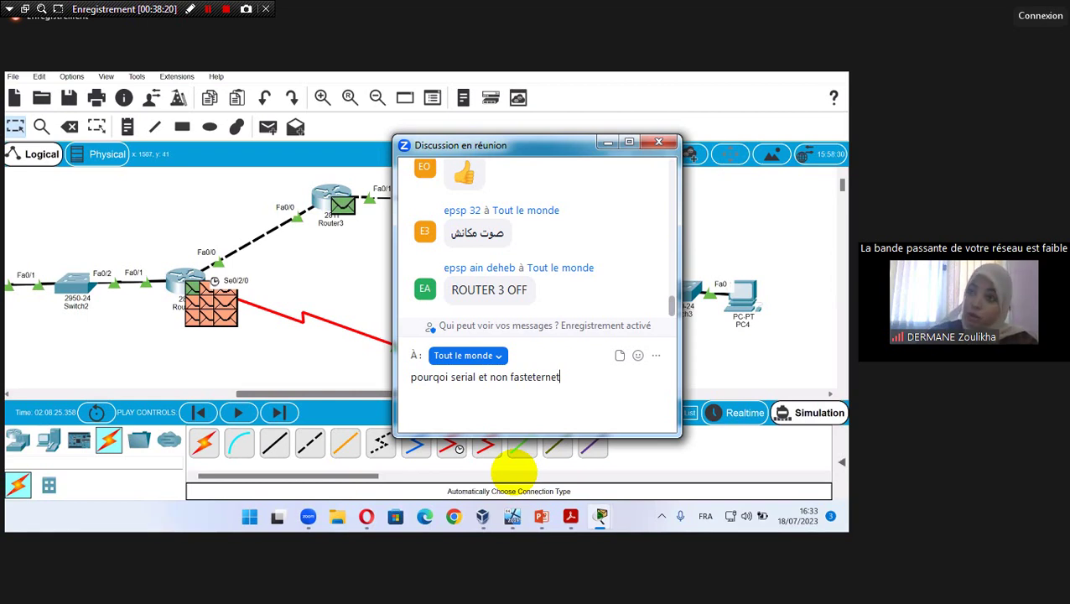
{"action": "key", "text": "BackSpace"}
{"action": "key", "text": "BackSpace"}
{"action": "key", "text": "BackSpace"}
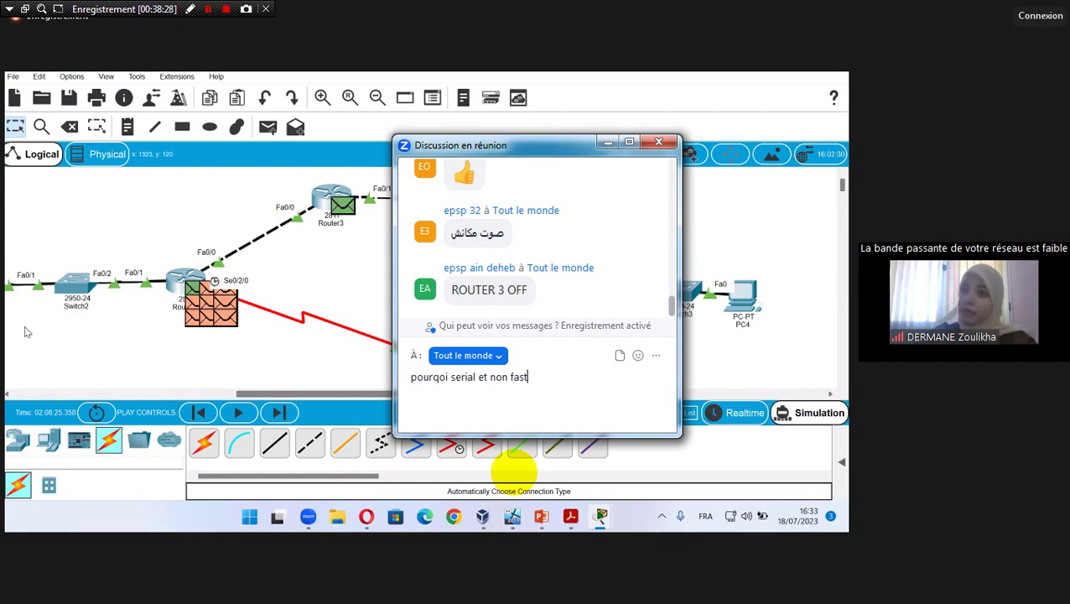
{"action": "type", "text": "et"}
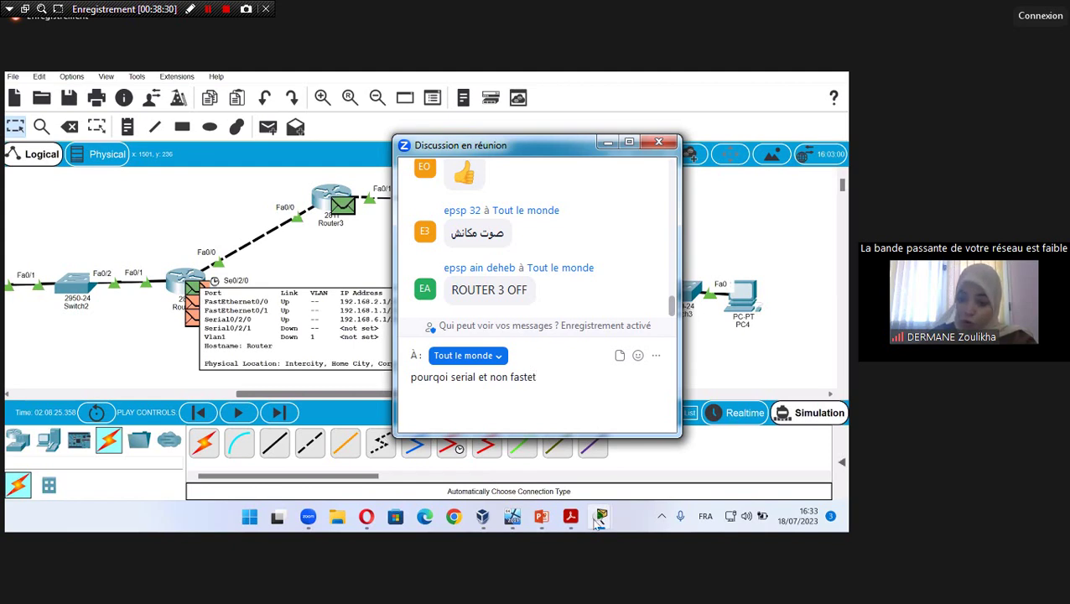
{"action": "type", "text": "hernet"}
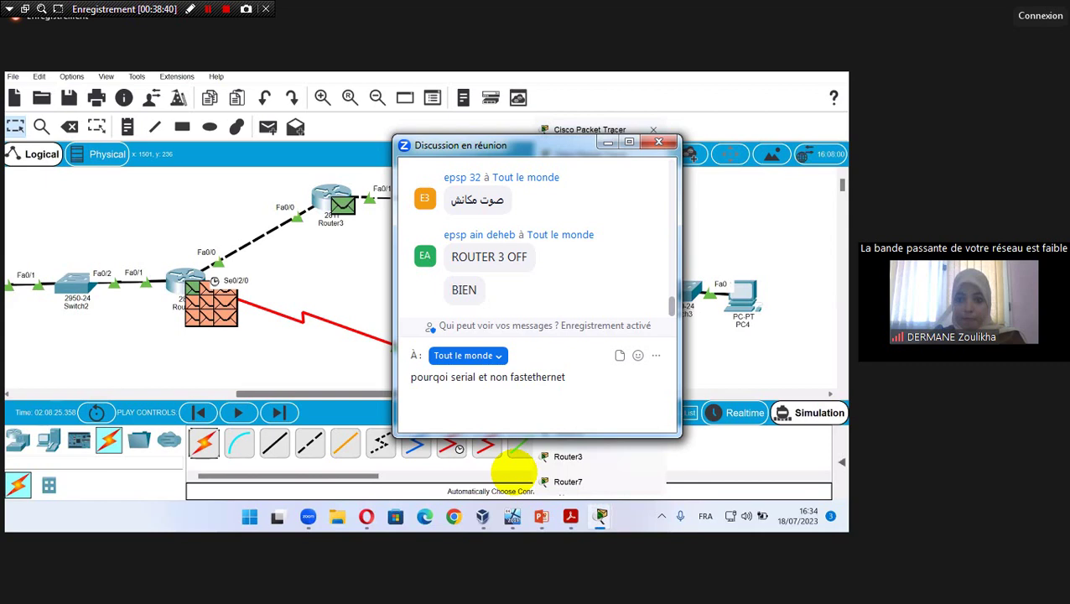
Step: Insert the start of "l interconexion" before "serial" in the unsent chat question and remove the mistyped letters after "int"
{"action": "left_click", "coordinate": [453, 377]}
{"action": "left_click", "coordinate": [462, 376]}
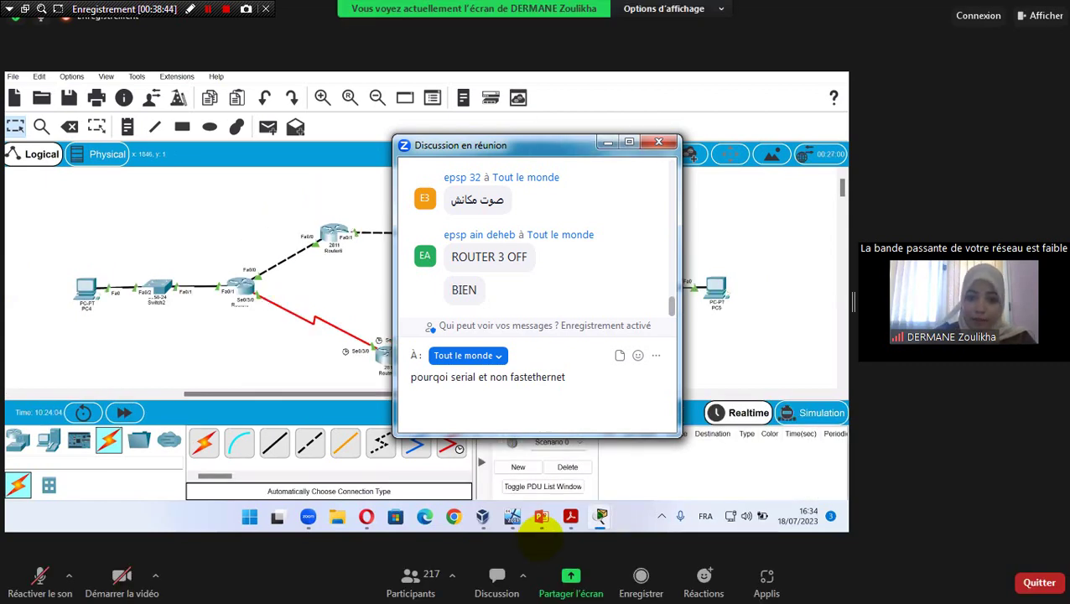
{"action": "type", "text": "l "}
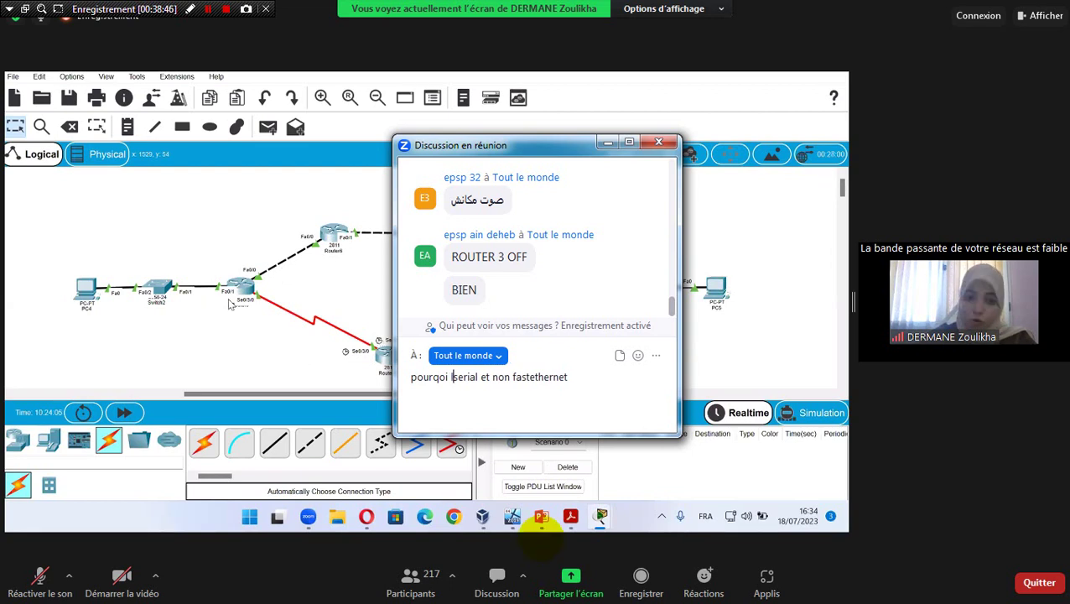
{"action": "type", "text": "in"}
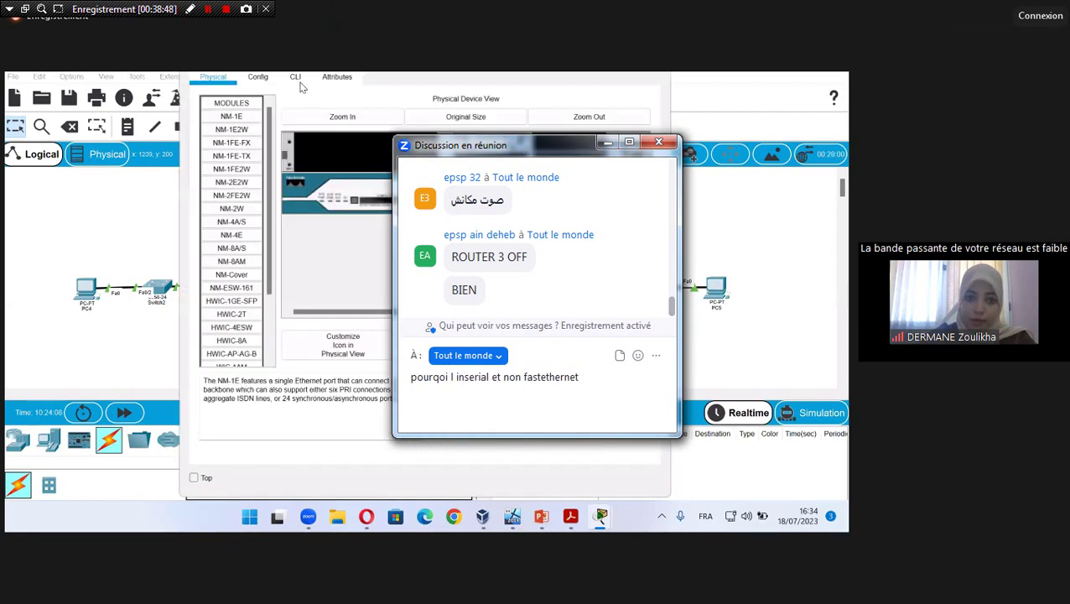
{"action": "type", "text": "tzrc"}
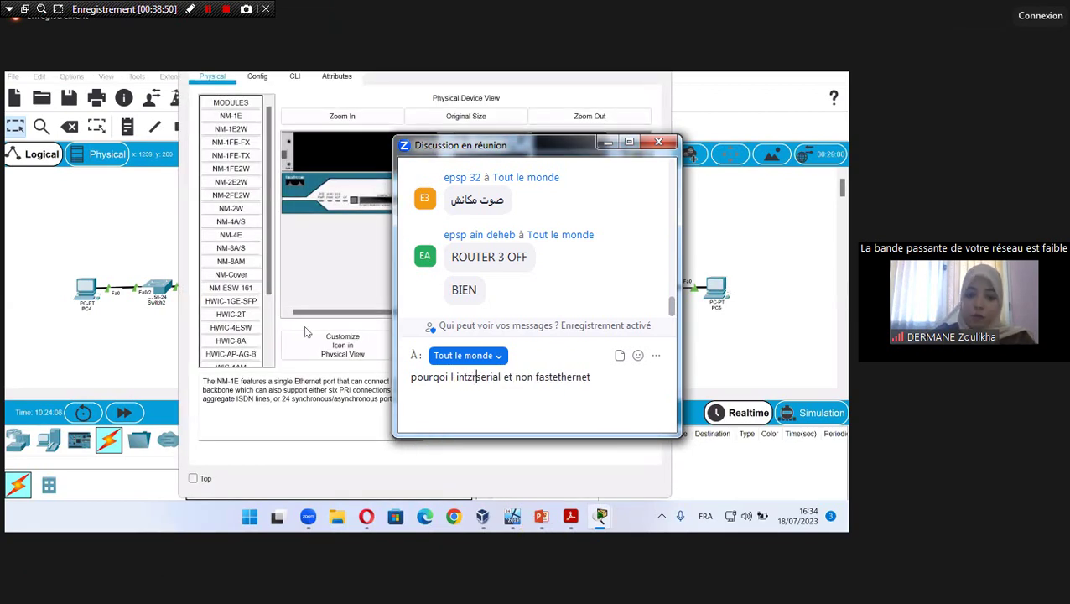
{"action": "type", "text": "onn"}
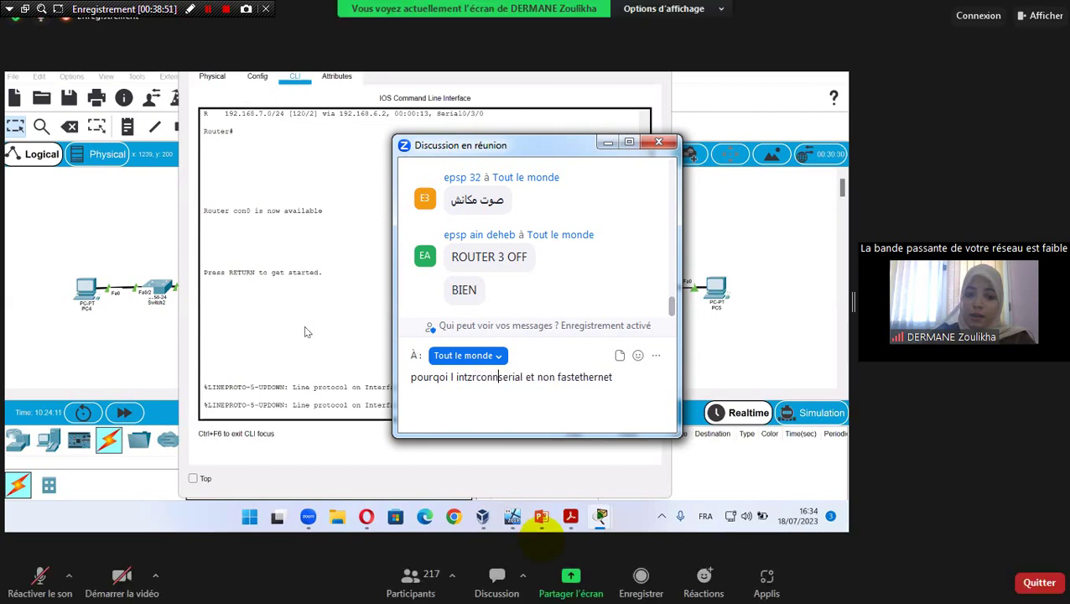
{"action": "key", "text": "BackSpace"}
{"action": "key", "text": "BackSpace"}
{"action": "key", "text": "BackSpace"}
{"action": "key", "text": "BackSpace"}
{"action": "key", "text": "BackSpace"}
{"action": "key", "text": "BackSpace"}
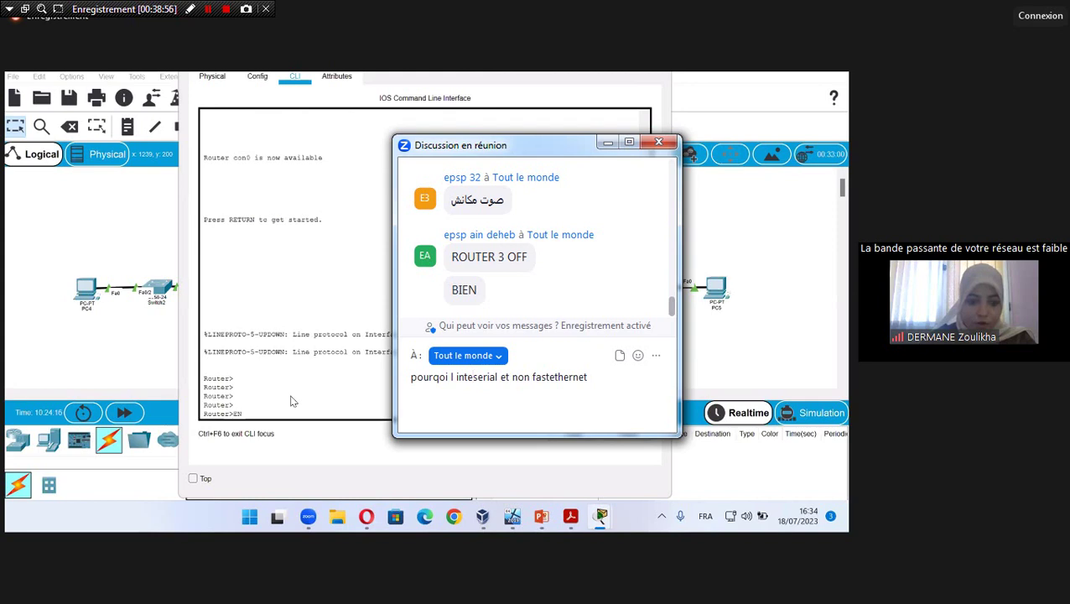
Step: Complete the question as "pourqoi l interconexion avec serial et non fastethernet", send it to everyone, and minimize the chat
{"action": "type", "text": "ercone"}
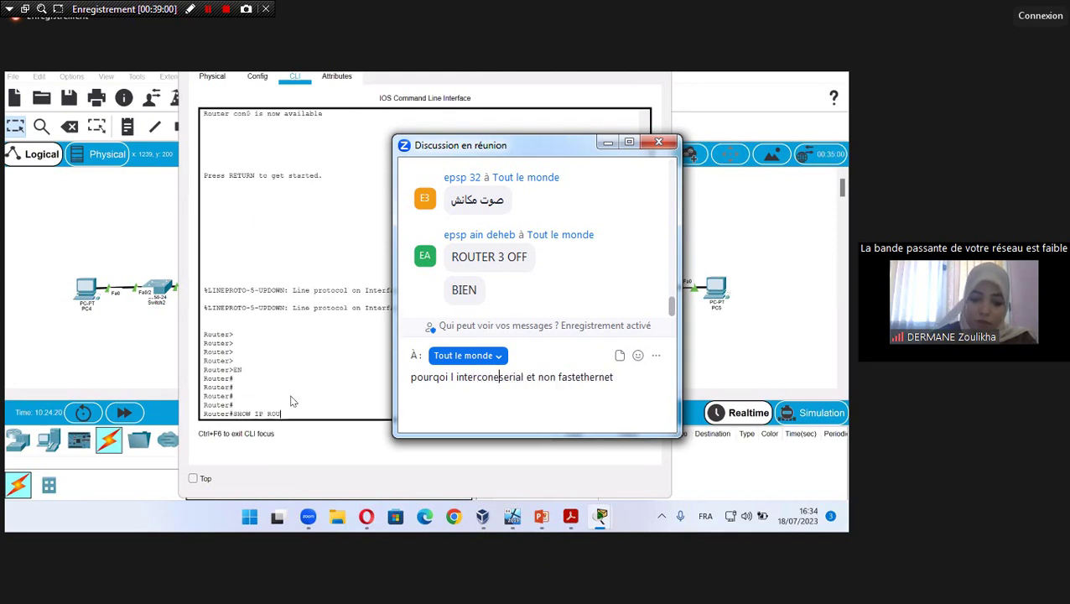
{"action": "type", "text": "xion "}
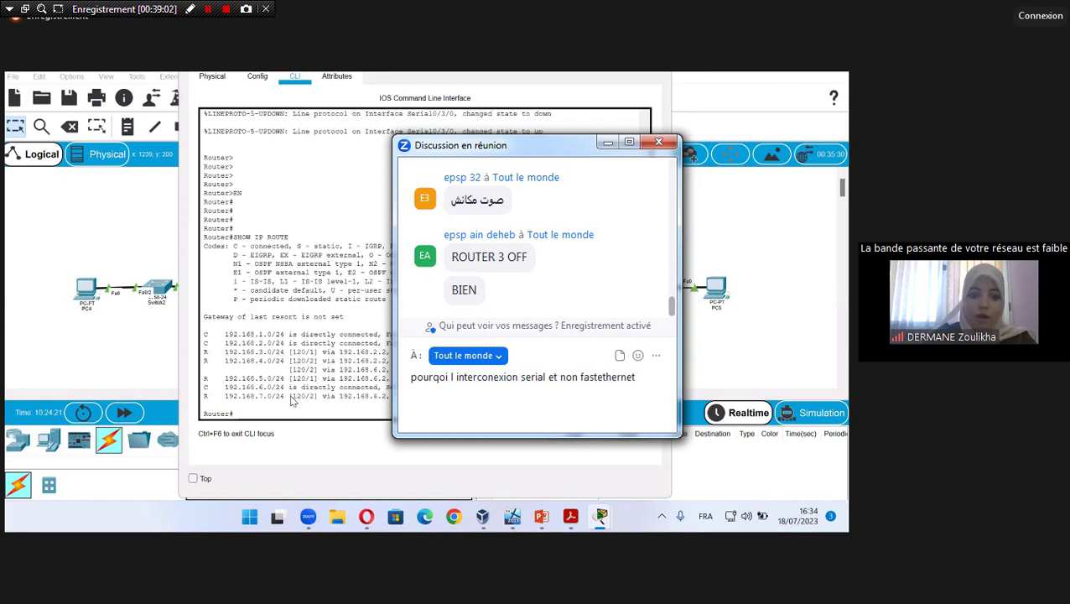
{"action": "type", "text": "ave"}
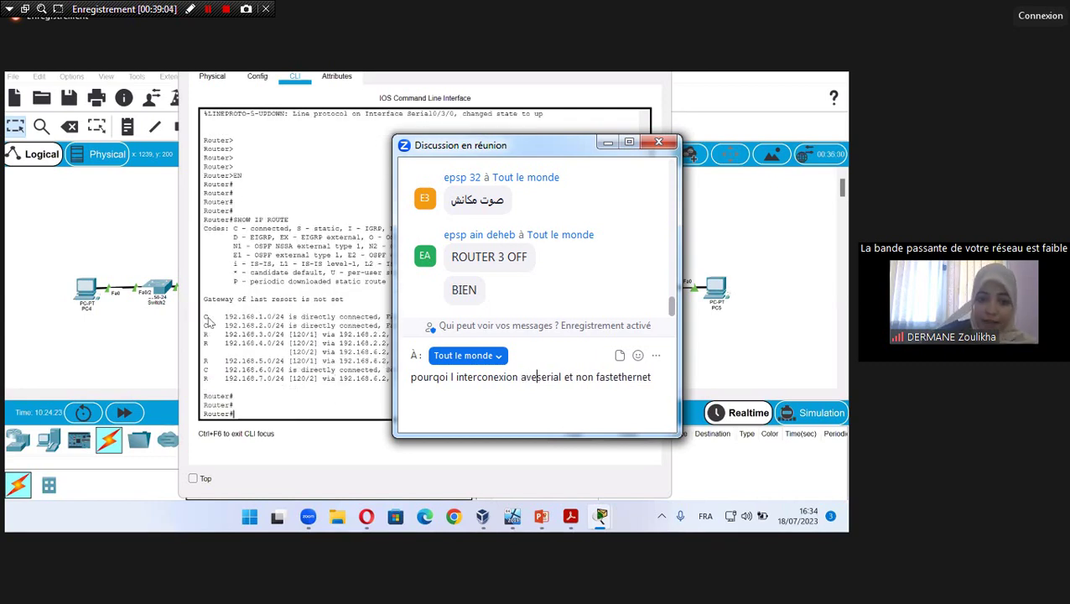
{"action": "type", "text": "c"}
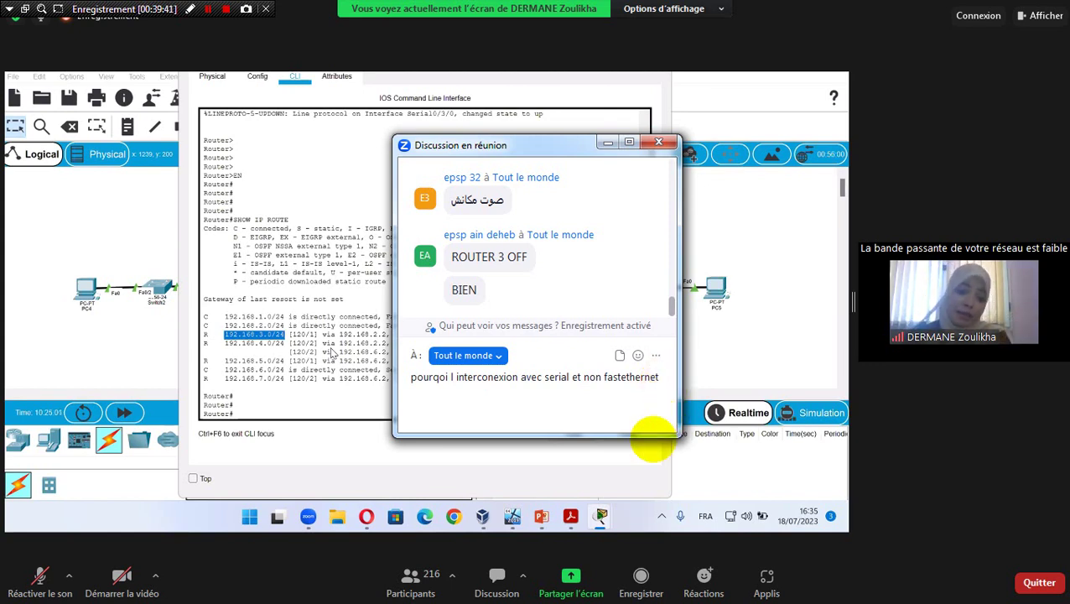
{"action": "key", "text": "Return"}
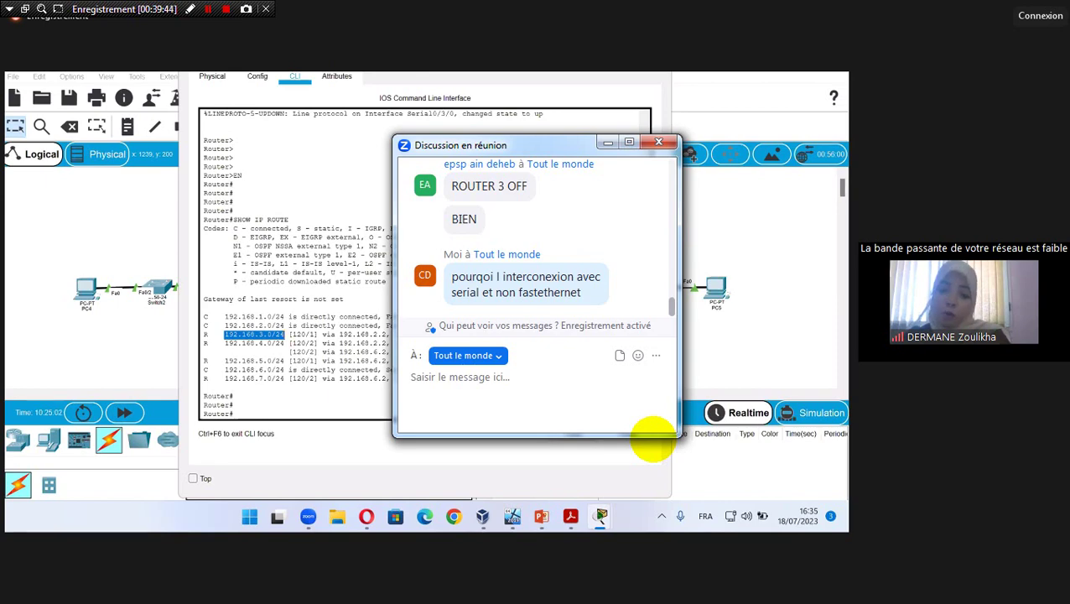
{"action": "left_click", "coordinate": [729, 132]}
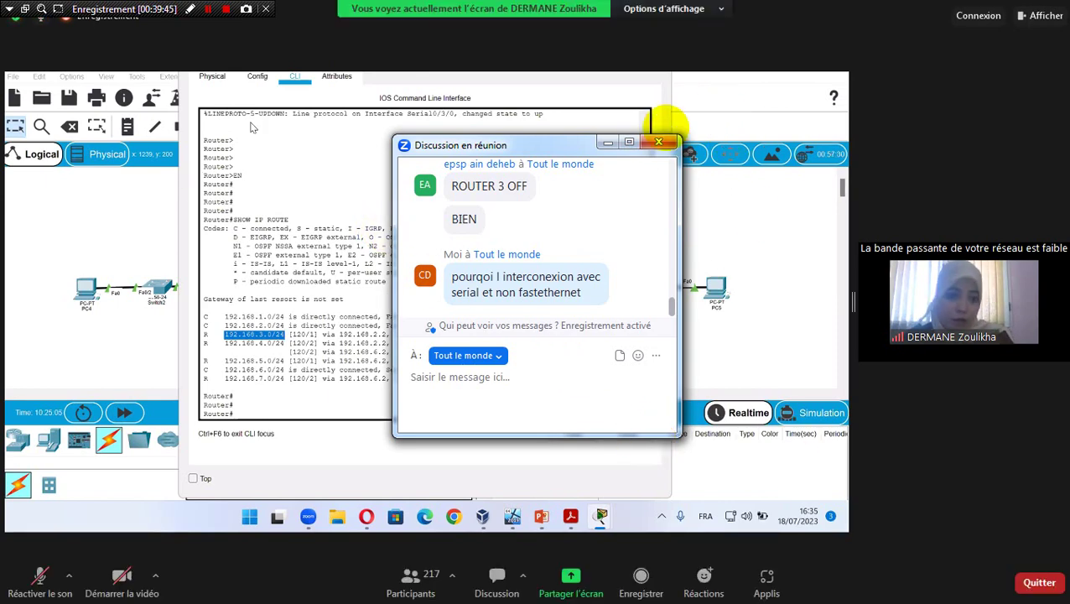
{"action": "left_click", "coordinate": [607, 143]}
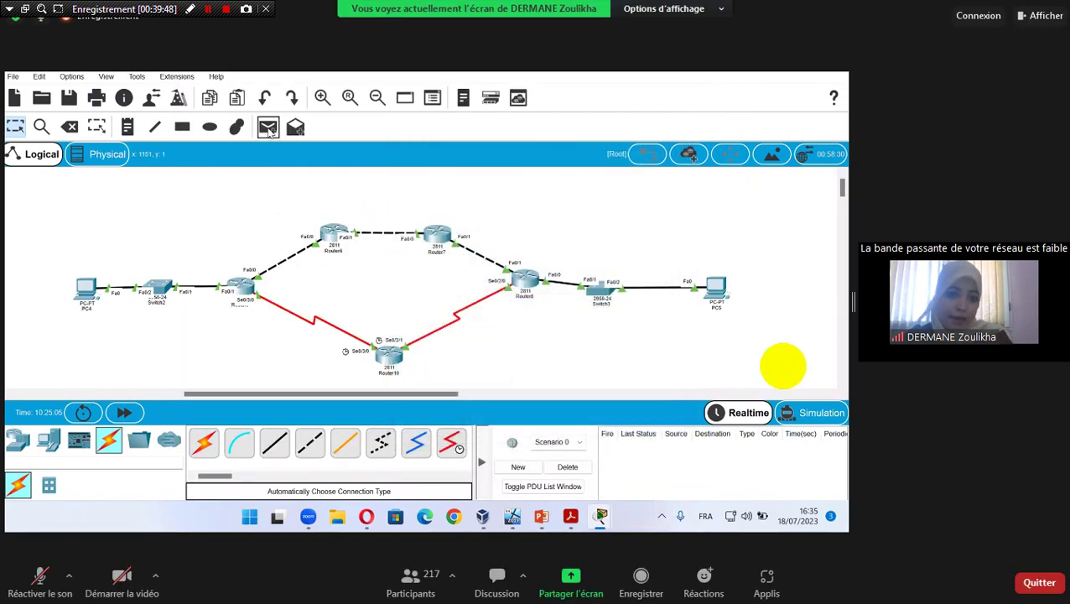
Step: Try sending simple PDUs from PC4 to PC5 twice in realtime mode, and clear the scenario's PDU list
{"action": "left_click", "coordinate": [268, 129]}
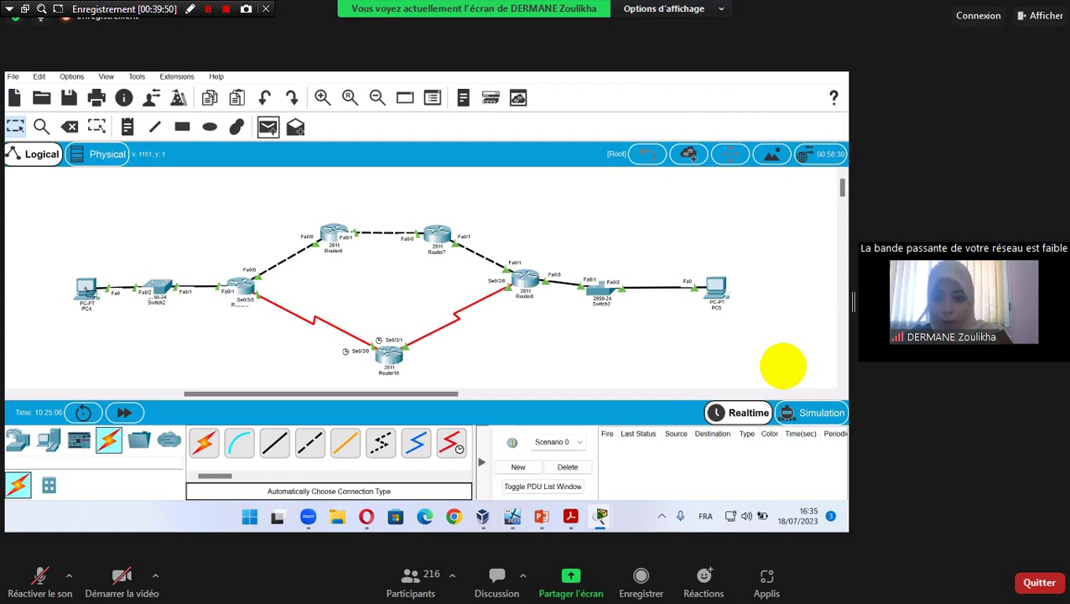
{"action": "left_click", "coordinate": [86, 288]}
{"action": "left_click", "coordinate": [716, 287]}
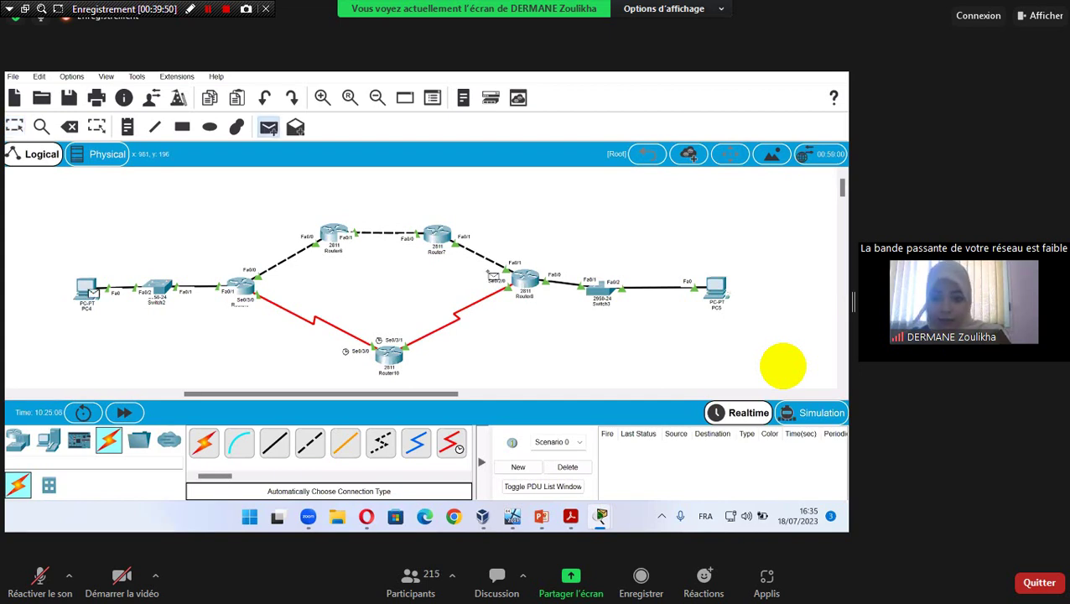
{"action": "left_click", "coordinate": [274, 133]}
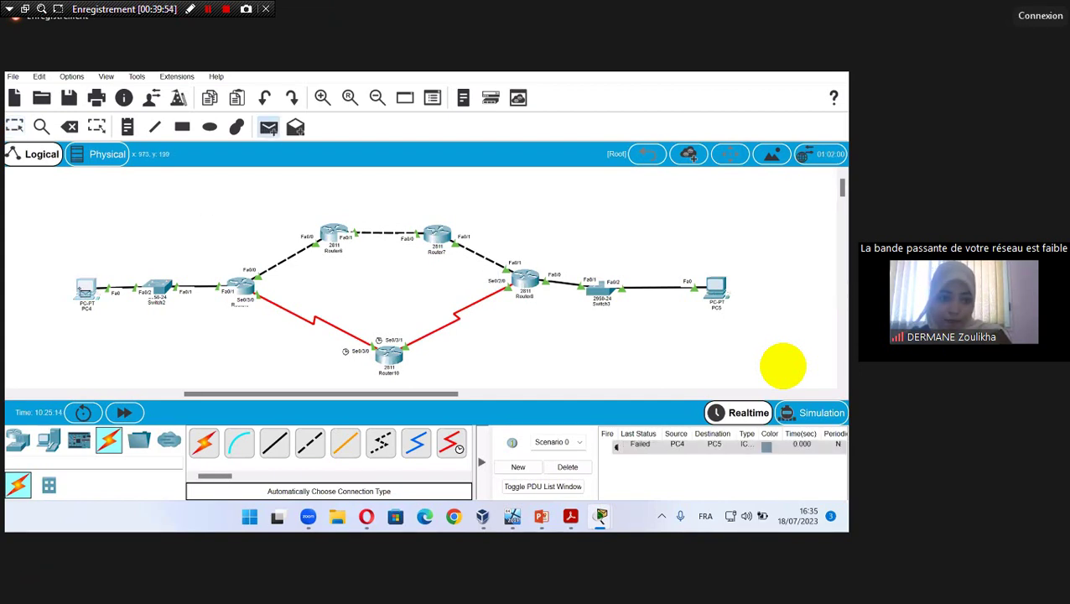
{"action": "left_click", "coordinate": [87, 291]}
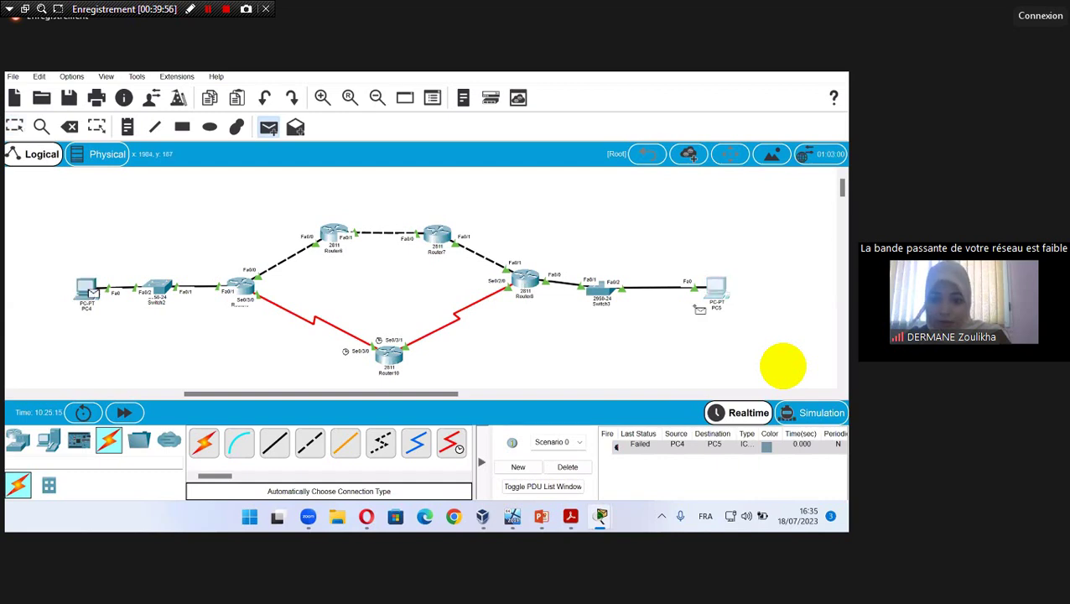
{"action": "left_click", "coordinate": [715, 288]}
{"action": "left_click", "coordinate": [567, 466]}
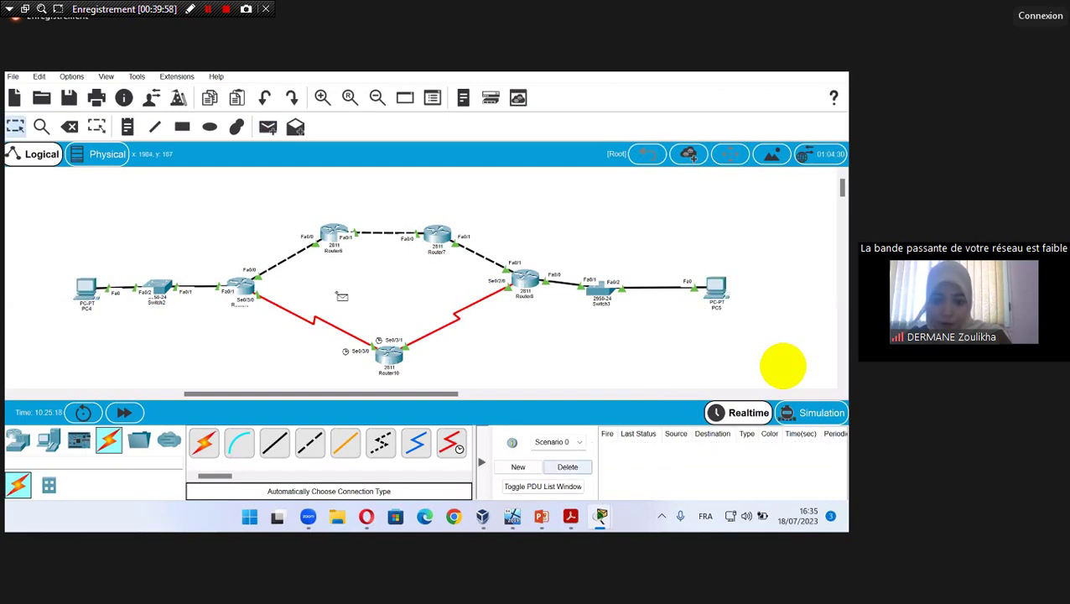
Step: Send a new simple PDU from PC4 to PC5 and switch the network to simulation mode
{"action": "left_click", "coordinate": [268, 128]}
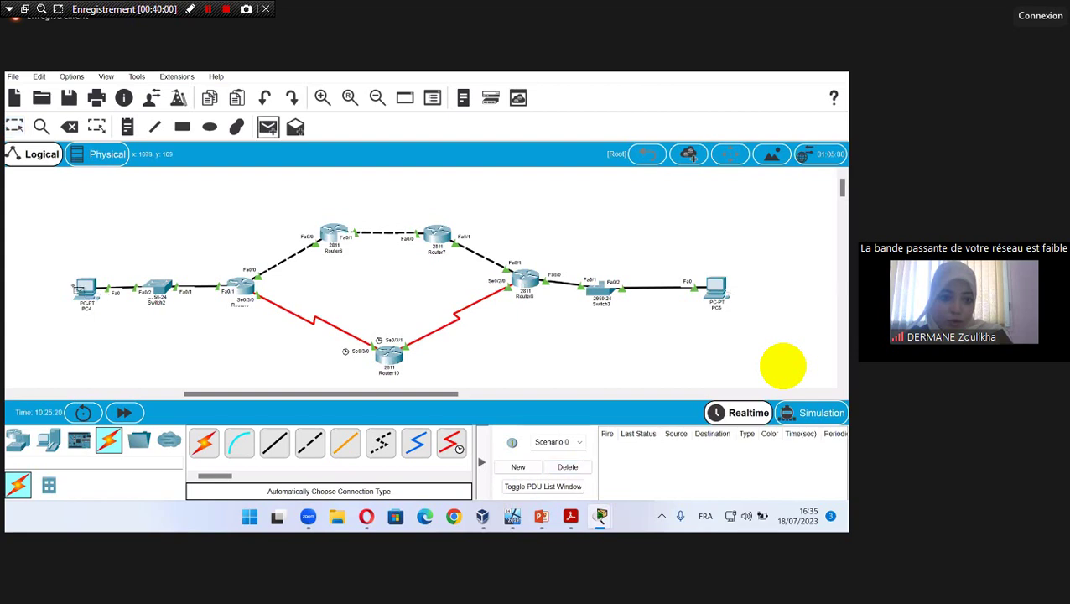
{"action": "left_click", "coordinate": [78, 287]}
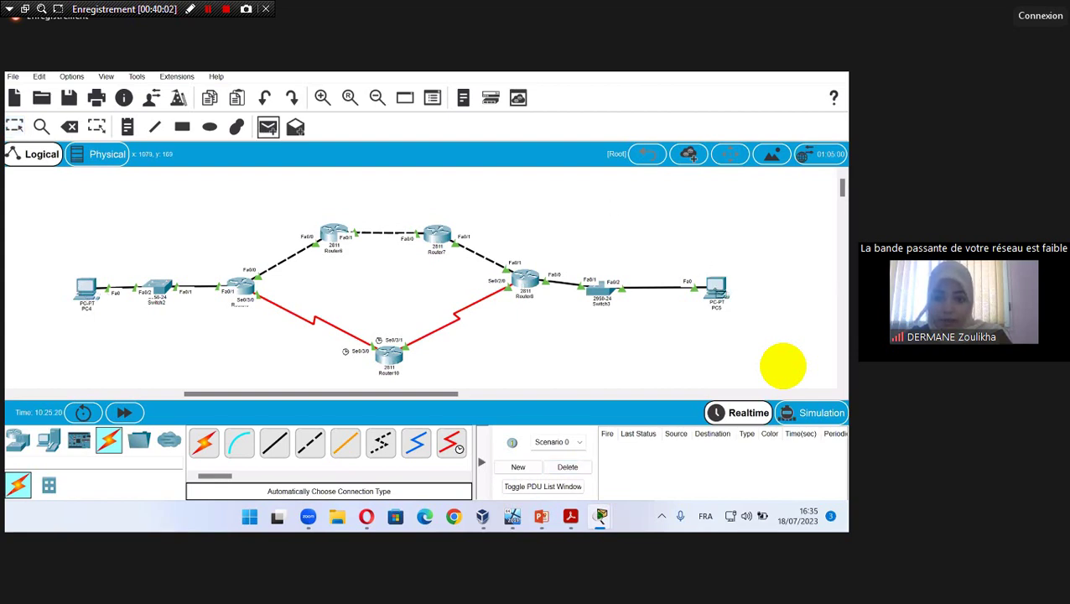
{"action": "left_click", "coordinate": [715, 287]}
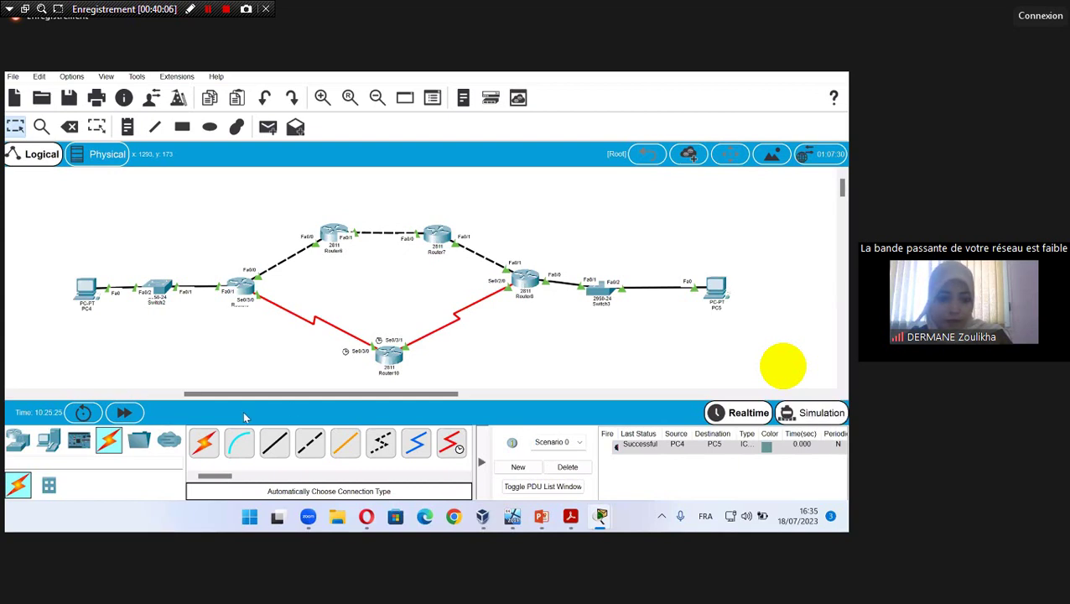
{"action": "key", "text": "shift+s"}
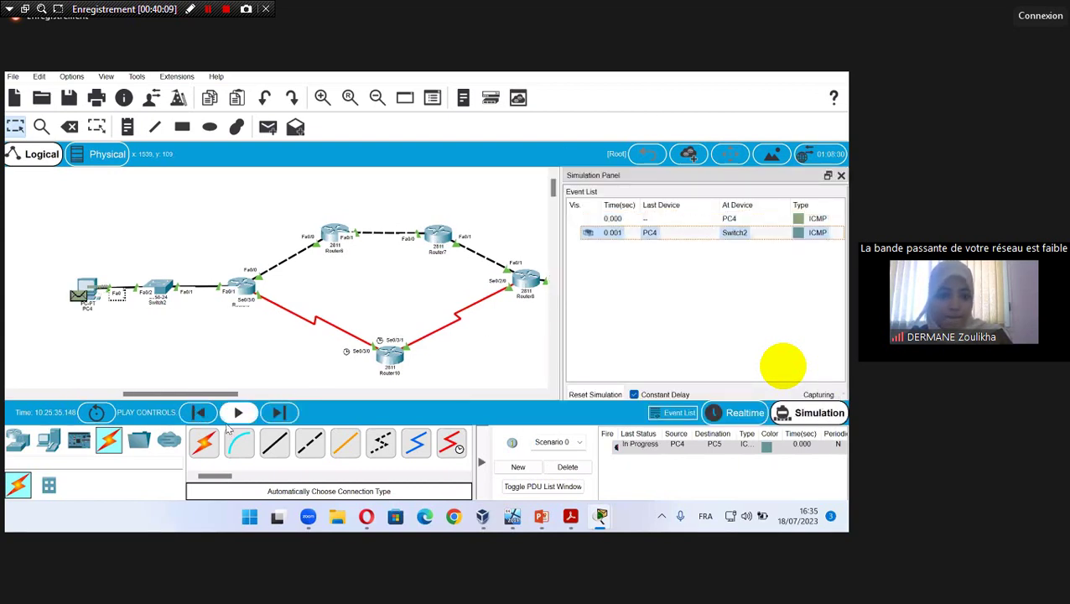
Step: Advance the simulation event by event until the ICMP packet from PC4 reaches PC5
{"action": "left_click", "coordinate": [278, 411]}
{"action": "left_click", "coordinate": [279, 410]}
{"action": "left_click", "coordinate": [279, 411]}
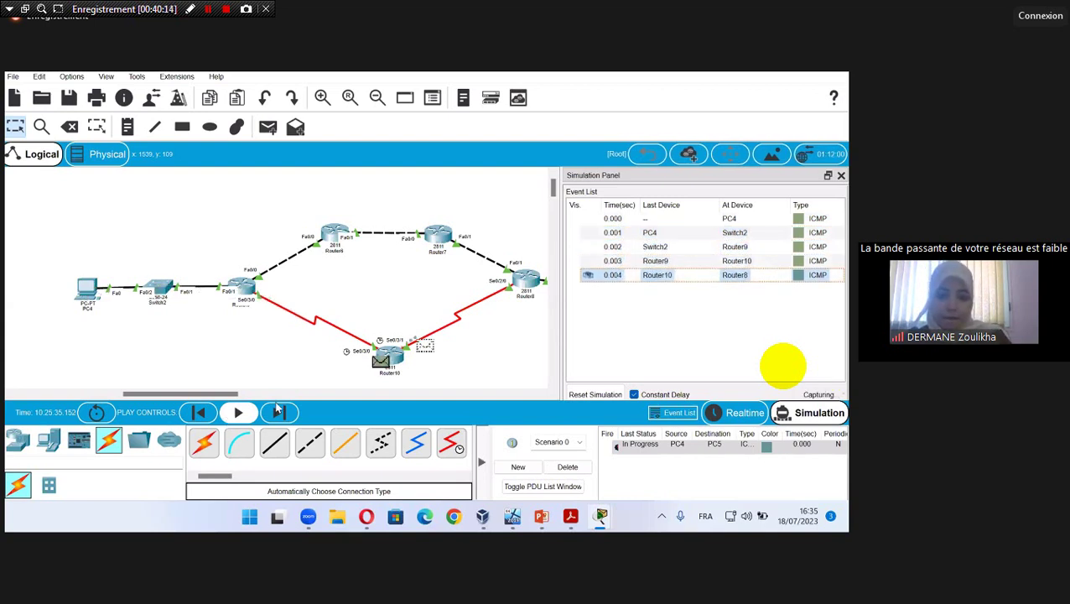
{"action": "left_click", "coordinate": [278, 410]}
{"action": "left_click", "coordinate": [278, 411]}
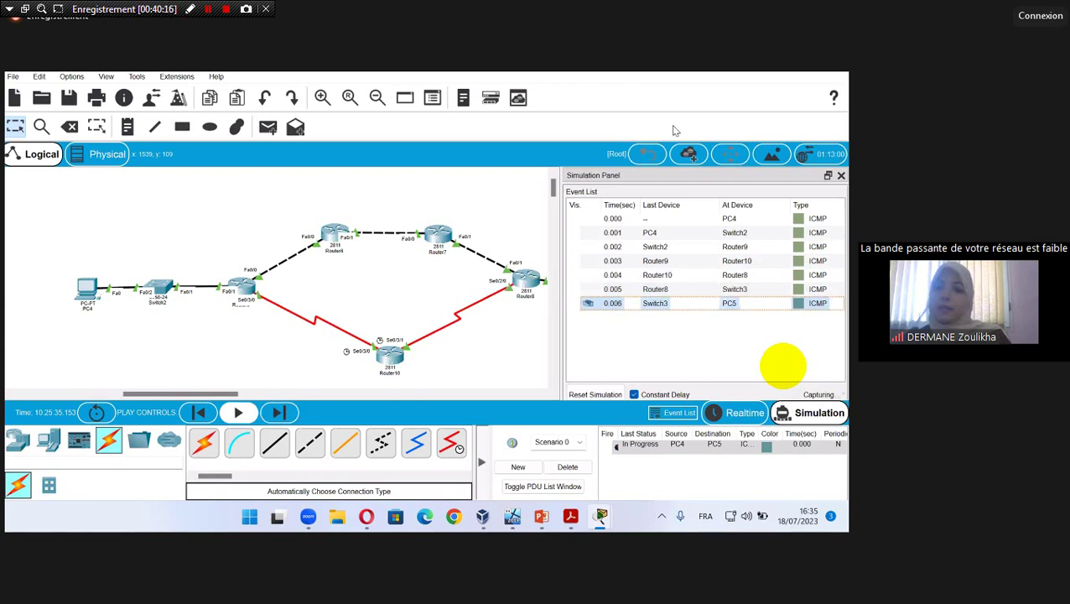
Step: Hide the simulation panel and step the ICMP reply from PC5 back towards PC4
{"action": "left_click", "coordinate": [841, 176]}
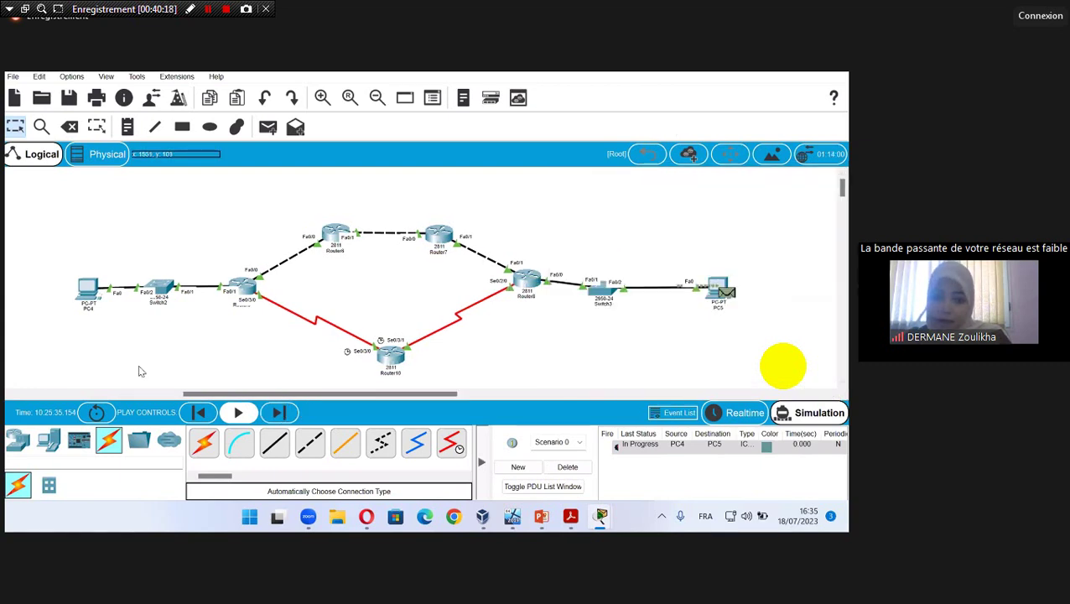
{"action": "left_click", "coordinate": [278, 410]}
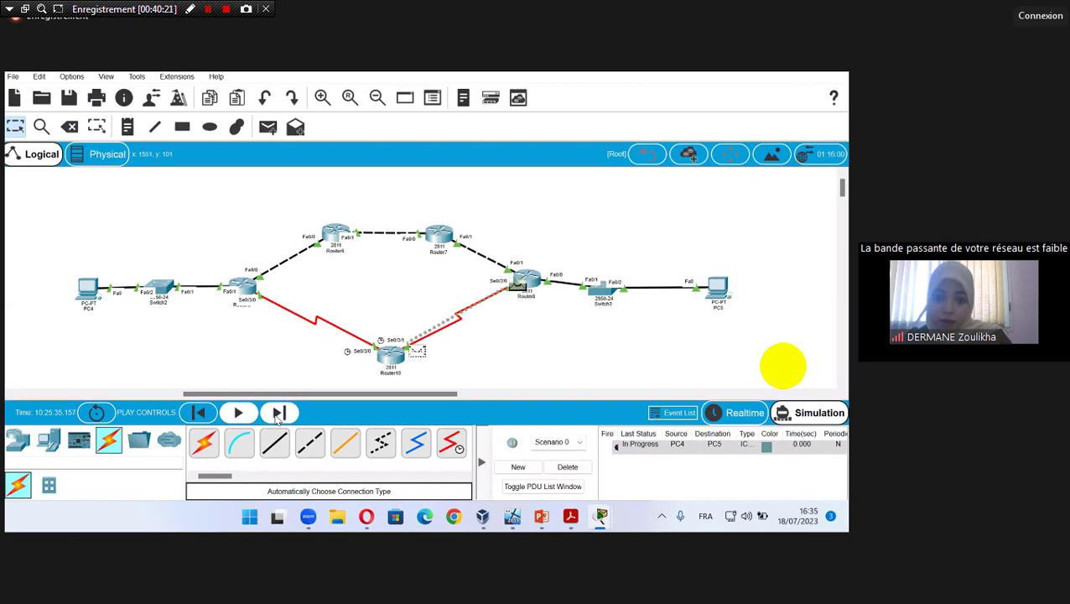
{"action": "left_click", "coordinate": [278, 413]}
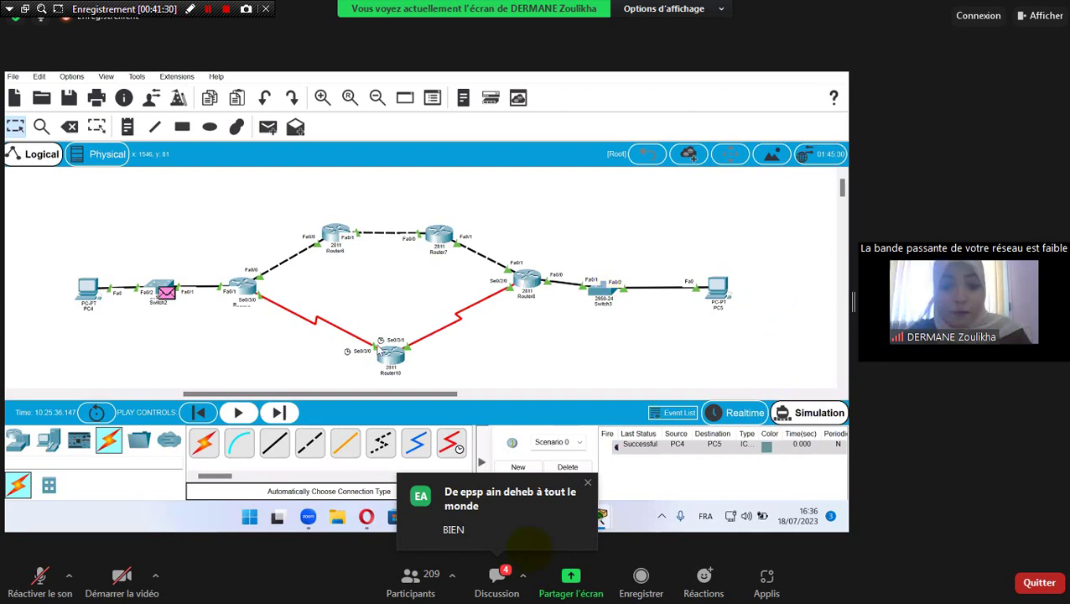
Step: Read the new meeting chat messages back to the question about serial and fastethernet, and minimize the chat
{"action": "left_click", "coordinate": [498, 573]}
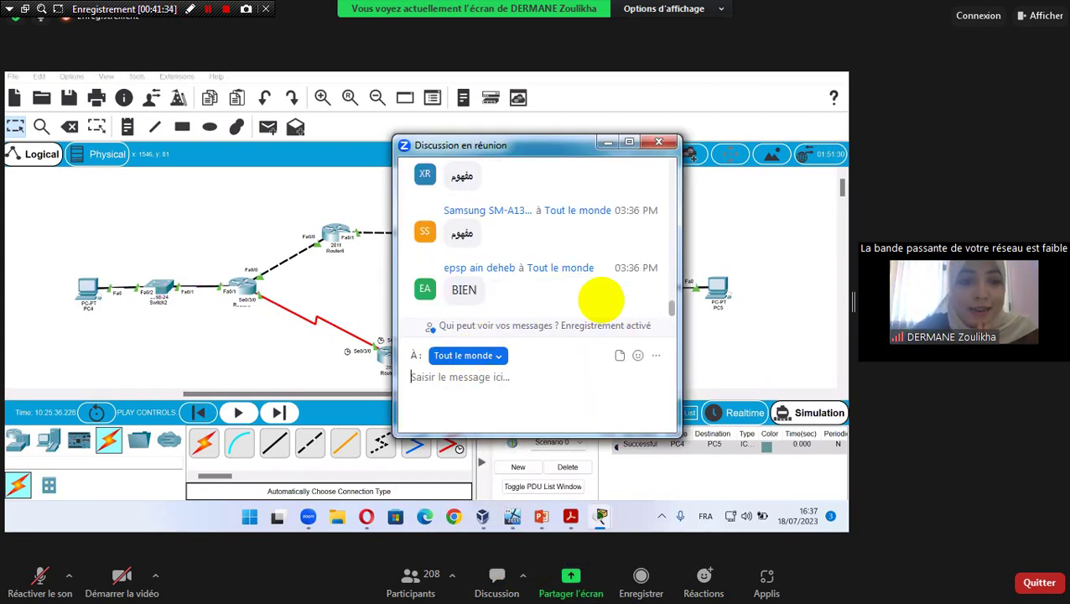
{"action": "scroll", "coordinate": [673, 307], "scroll_direction": "up", "scroll_amount": 1}
{"action": "scroll", "coordinate": [675, 307], "scroll_direction": "up", "scroll_amount": 4}
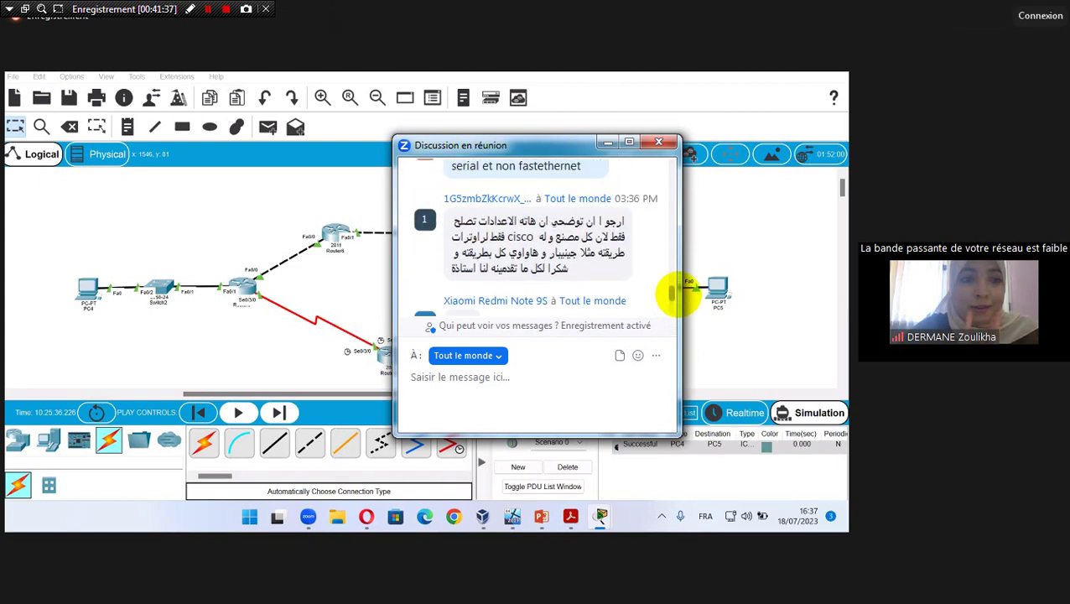
{"action": "scroll", "coordinate": [679, 289], "scroll_direction": "up", "scroll_amount": 2}
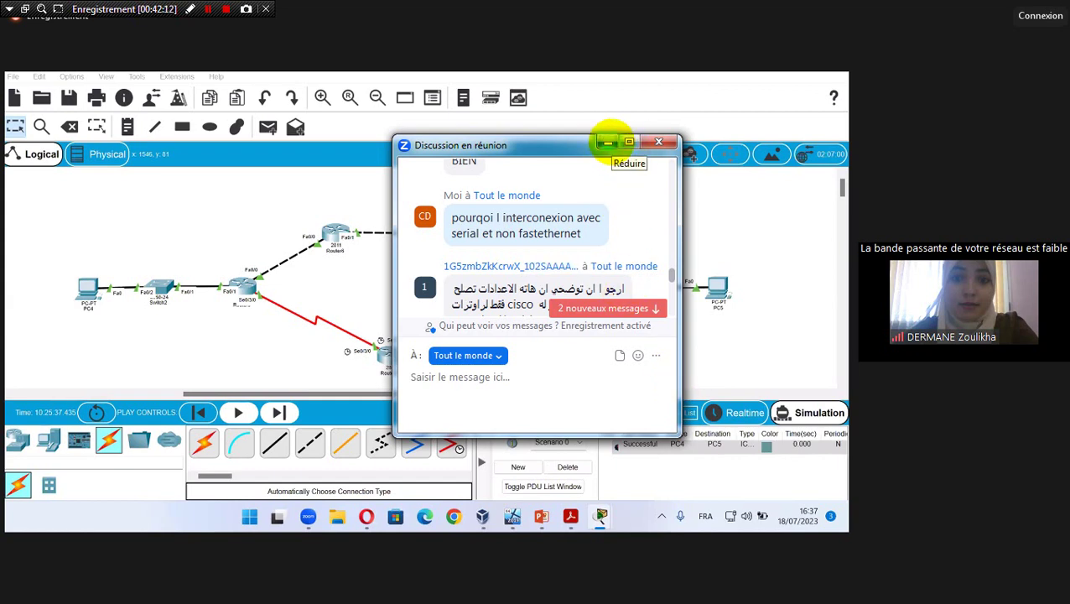
{"action": "left_click", "coordinate": [607, 142]}
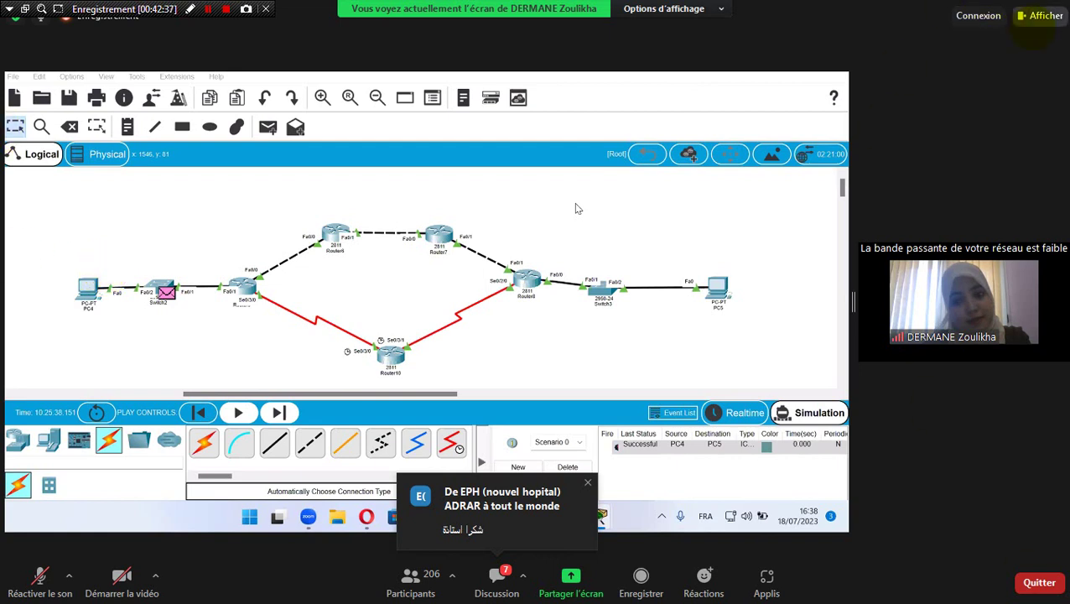
Step: Change the meeting view so participant videos float over the shared screen, and show the next participants
{"action": "left_click", "coordinate": [1040, 18]}
{"action": "left_click", "coordinate": [998, 44]}
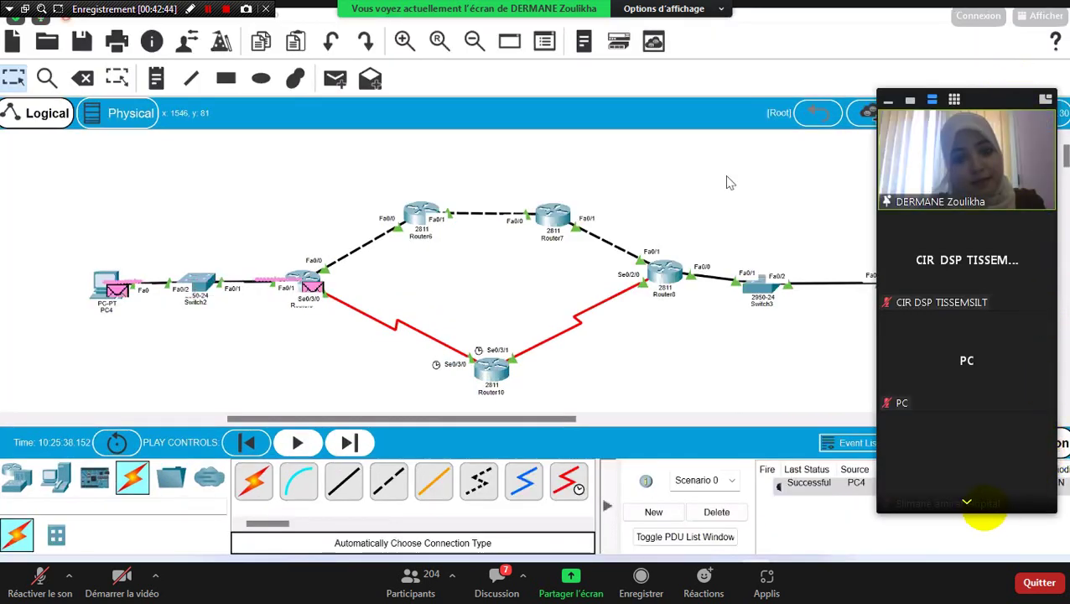
{"action": "left_click", "coordinate": [970, 502]}
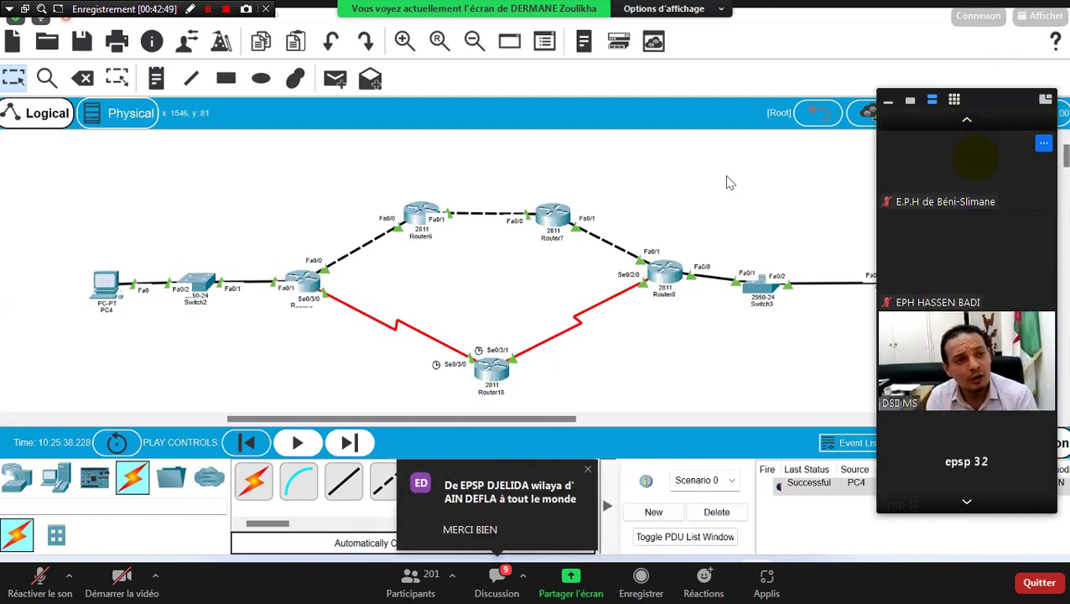
Step: Move the floating participant videos to the upper edge of the shared screen and exit the meeting's full-screen view
{"action": "left_click_drag", "start_coordinate": [994, 99], "coordinate": [964, 2]}
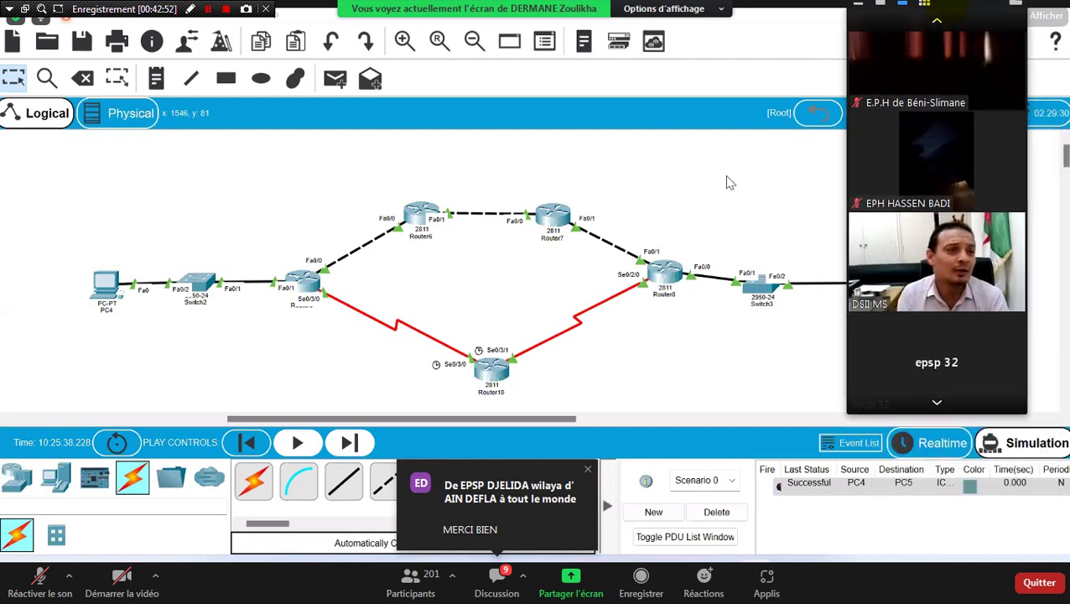
{"action": "double_click", "coordinate": [755, 18]}
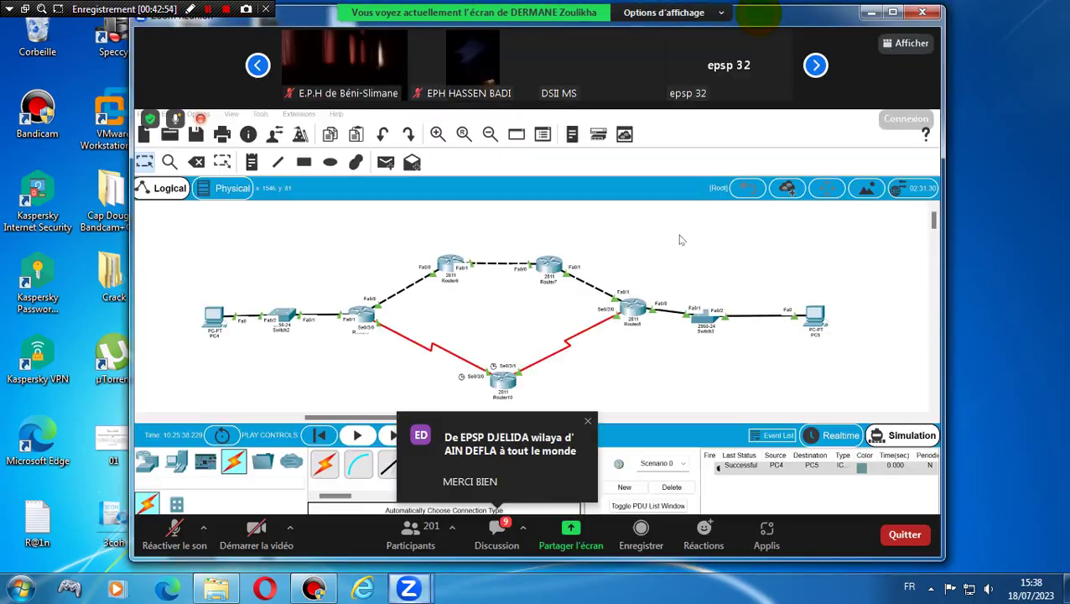
Step: Maximize the meeting window to follow the discussion full size
{"action": "key", "text": "super+Up"}
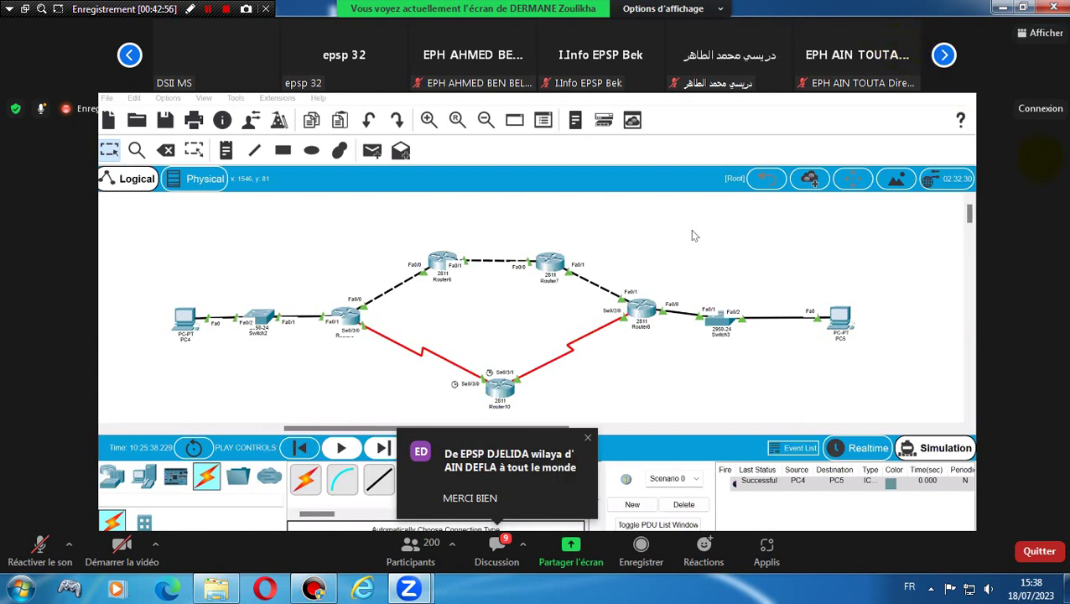
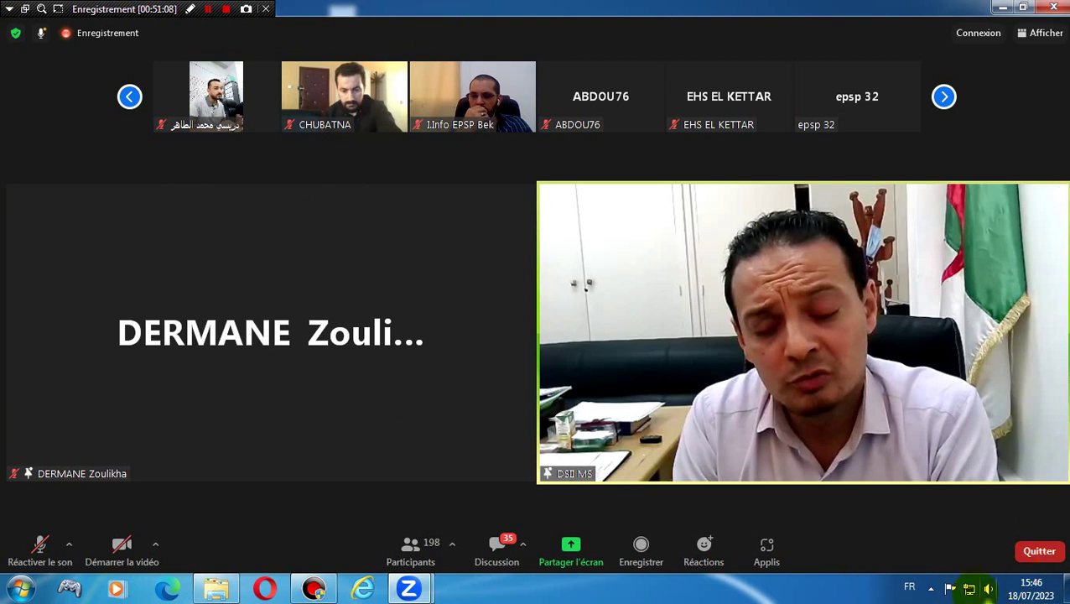
{"action": "mouse_move", "coordinate": [969, 586]}
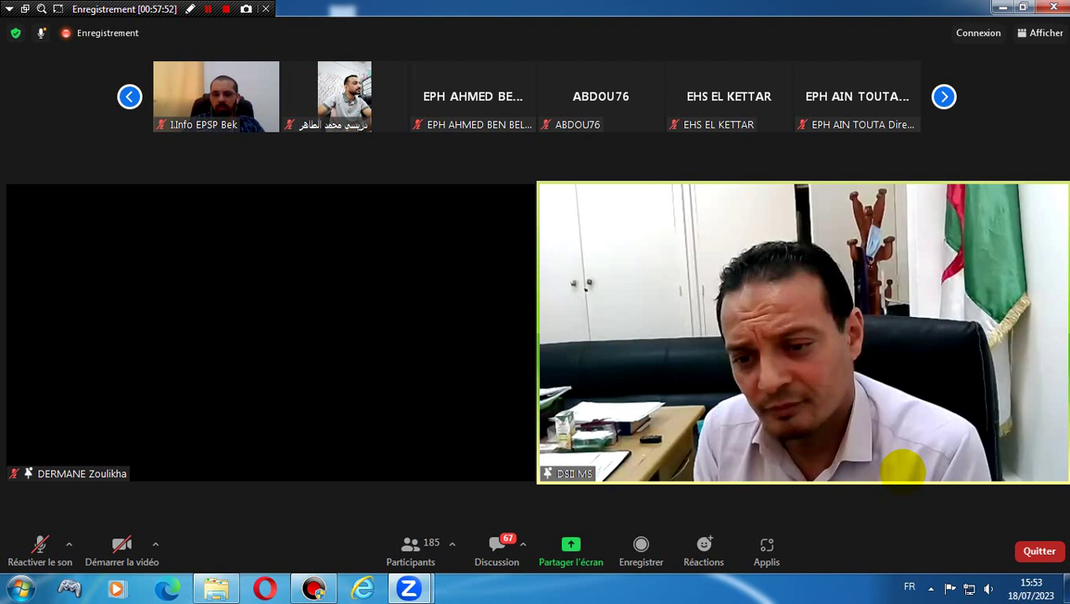
{"action": "mouse_move", "coordinate": [720, 87]}
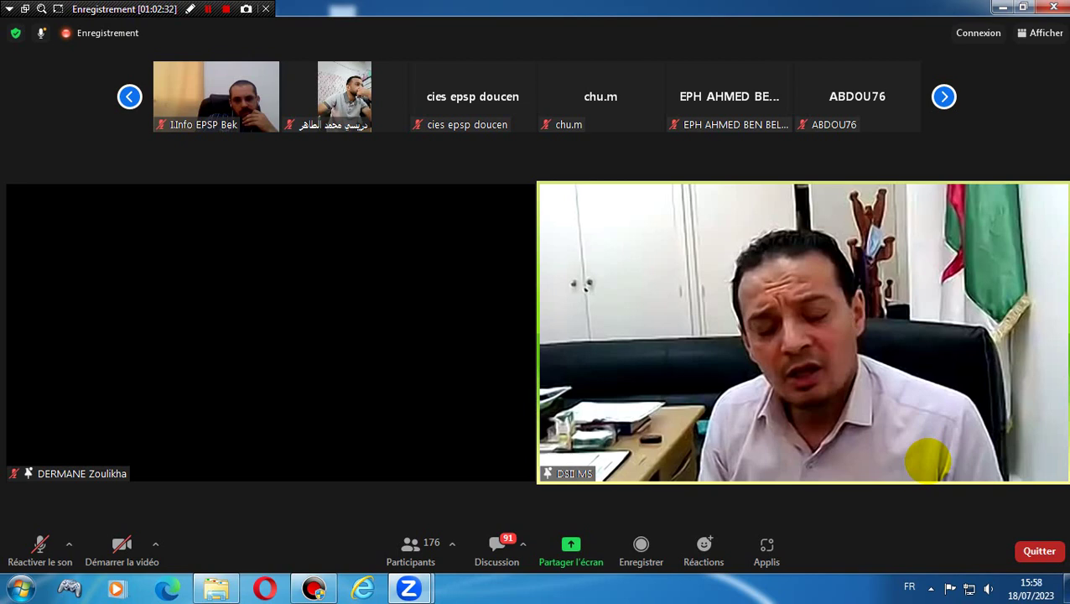
Step: Show the desktop, check the Zoom start window and minimize it again
{"action": "key", "text": "super+d"}
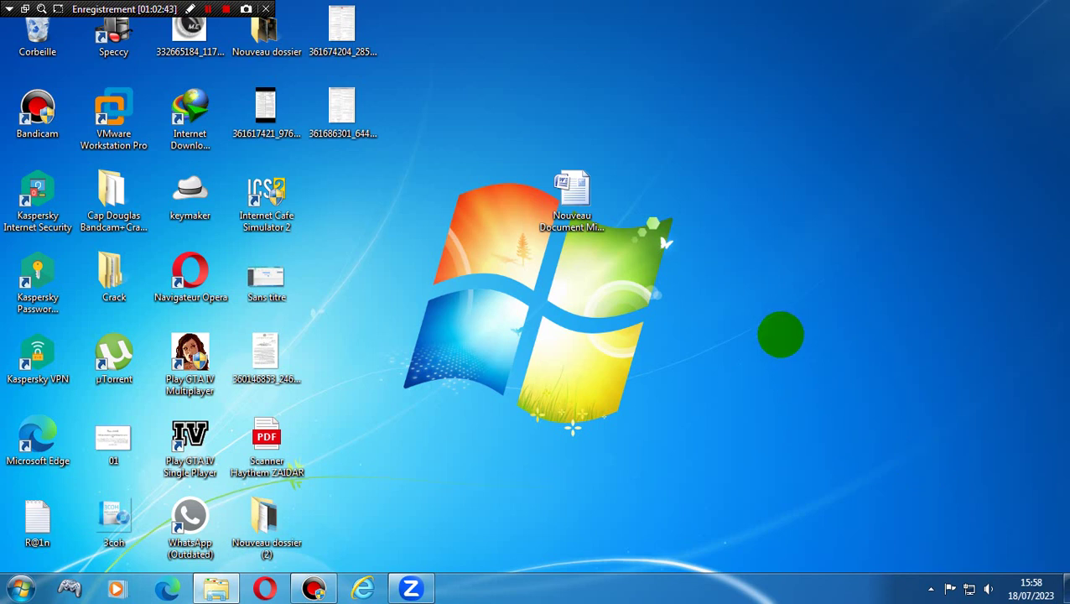
{"action": "mouse_move", "coordinate": [411, 587]}
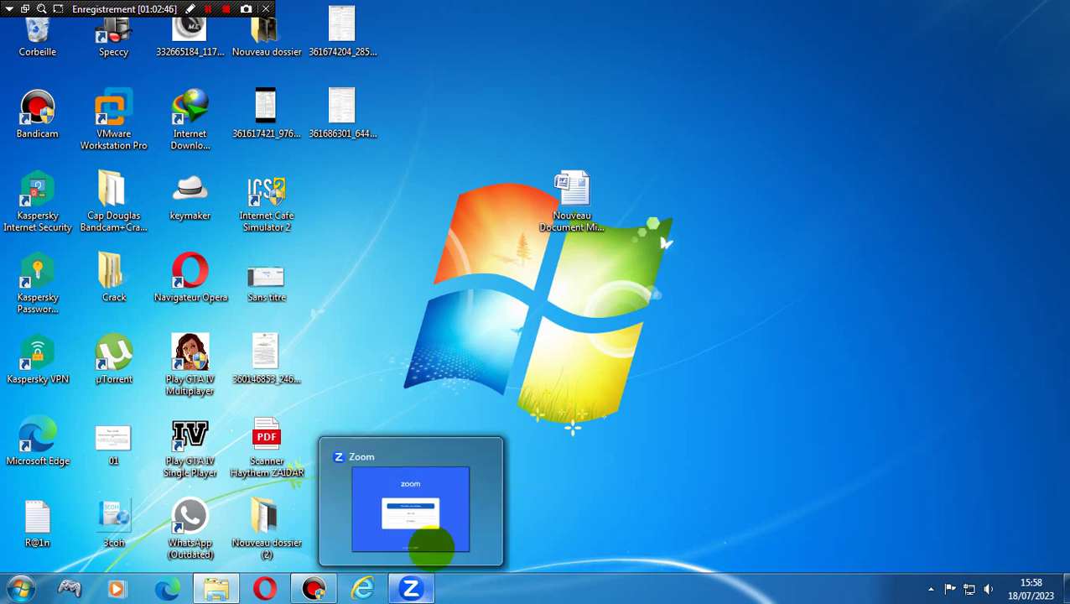
{"action": "left_click", "coordinate": [432, 543]}
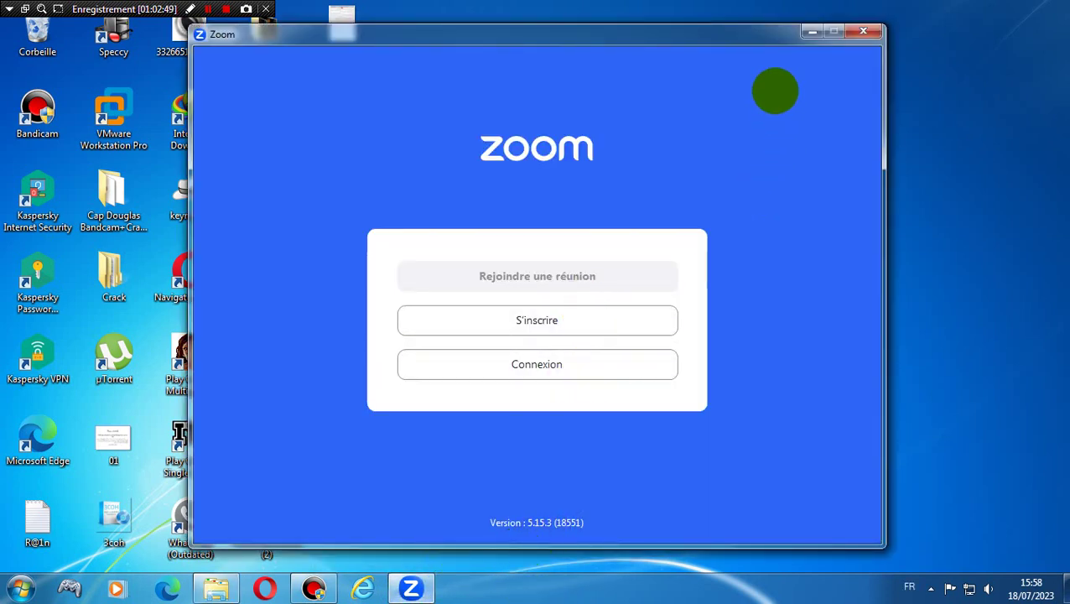
{"action": "left_click", "coordinate": [807, 31]}
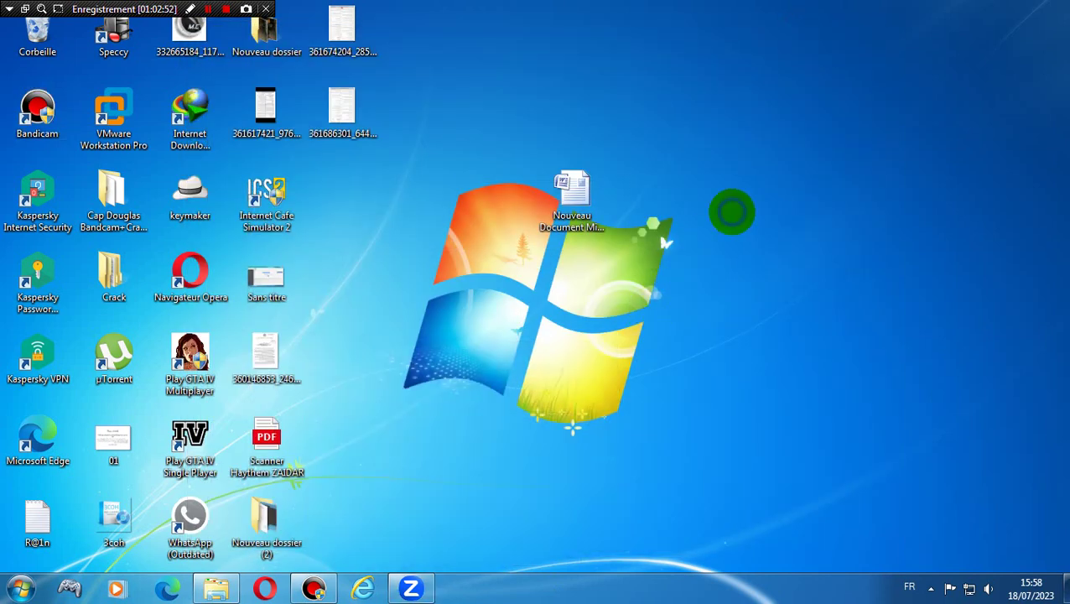
Step: Refresh the desktop and bring the Zoom meeting back from the background
{"action": "right_click", "coordinate": [730, 210]}
{"action": "left_click", "coordinate": [792, 257]}
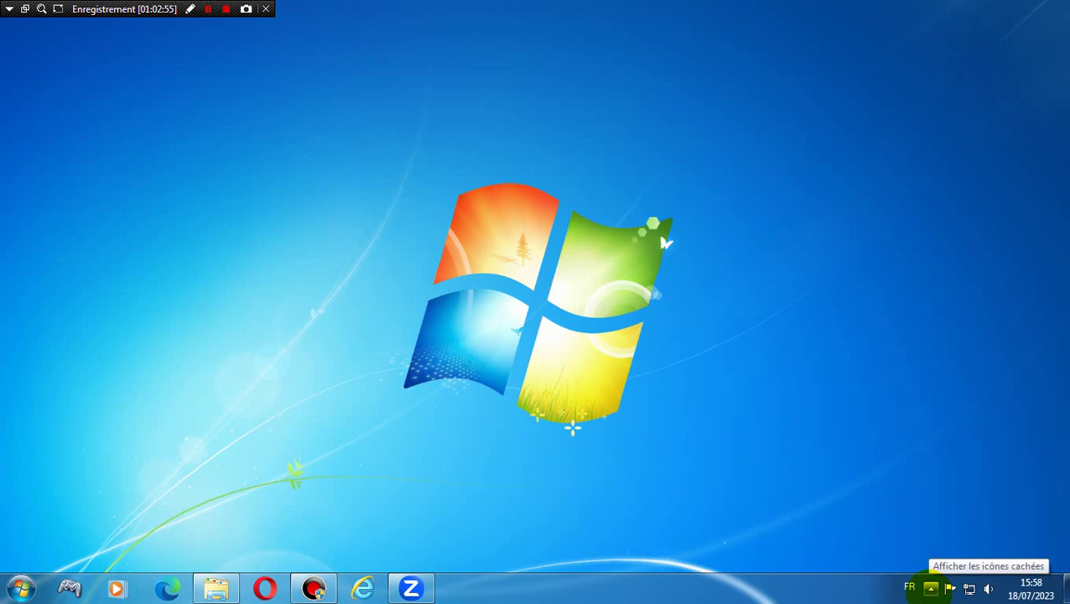
{"action": "left_click", "coordinate": [931, 587]}
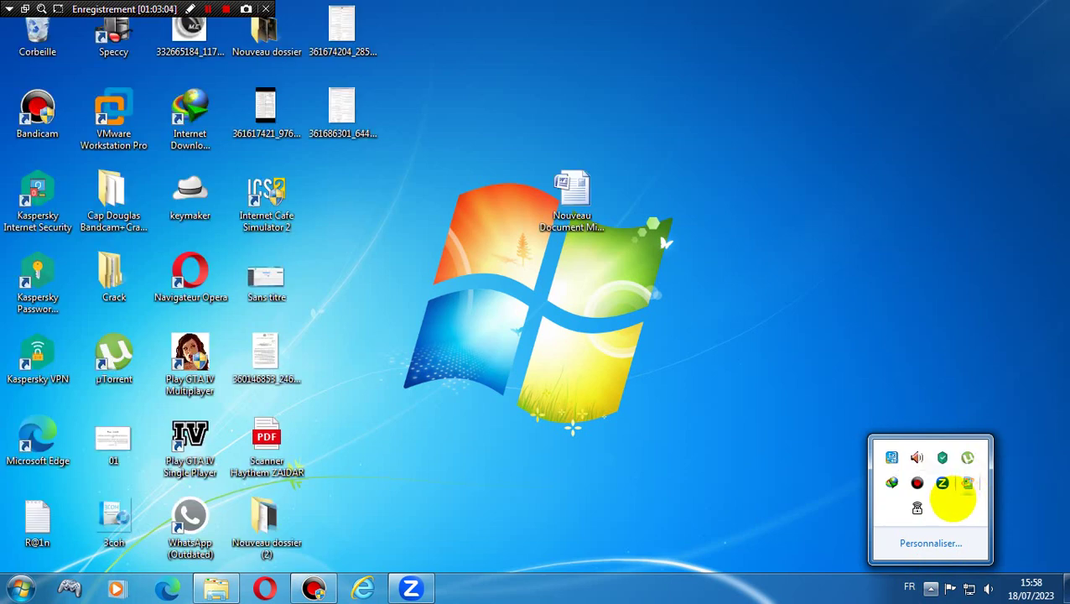
{"action": "left_click", "coordinate": [943, 483]}
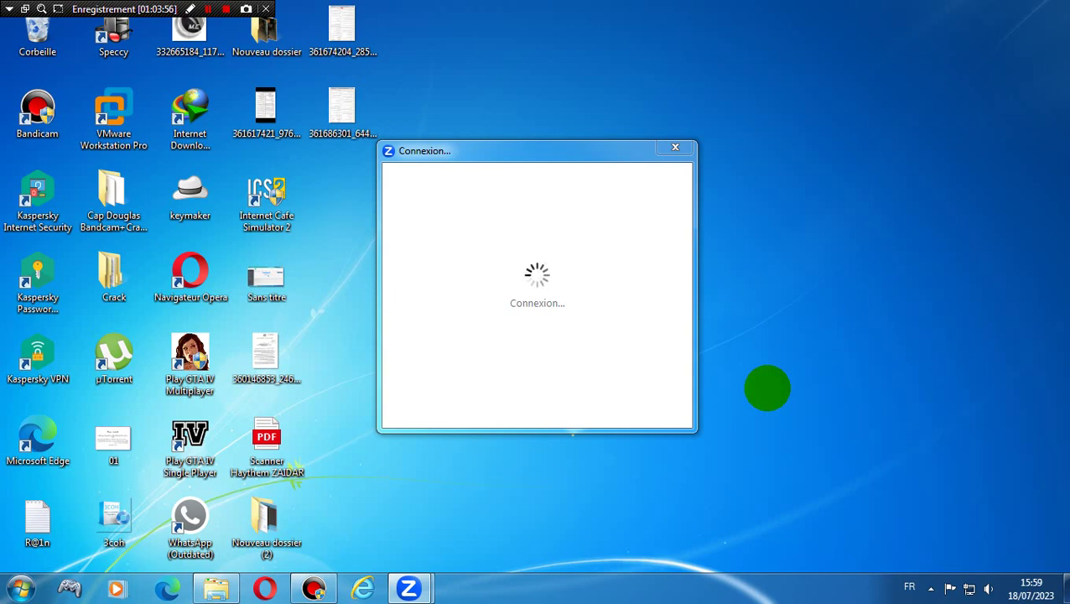
Step: Open the list of network adapters from the network and sharing center and show the properties of Connexion au réseau local
{"action": "right_click", "coordinate": [969, 588]}
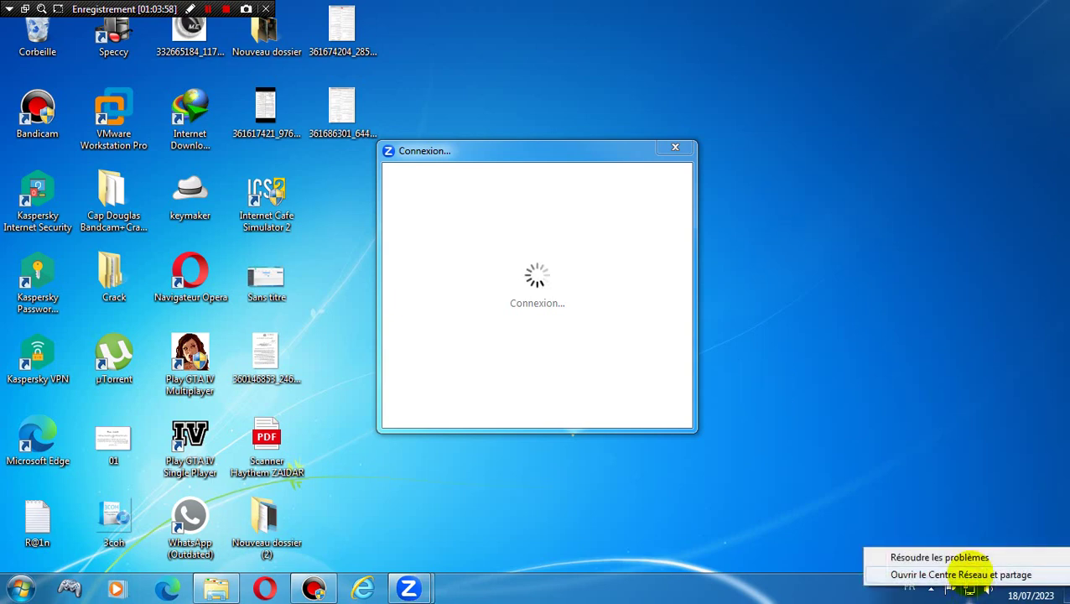
{"action": "left_click", "coordinate": [979, 574]}
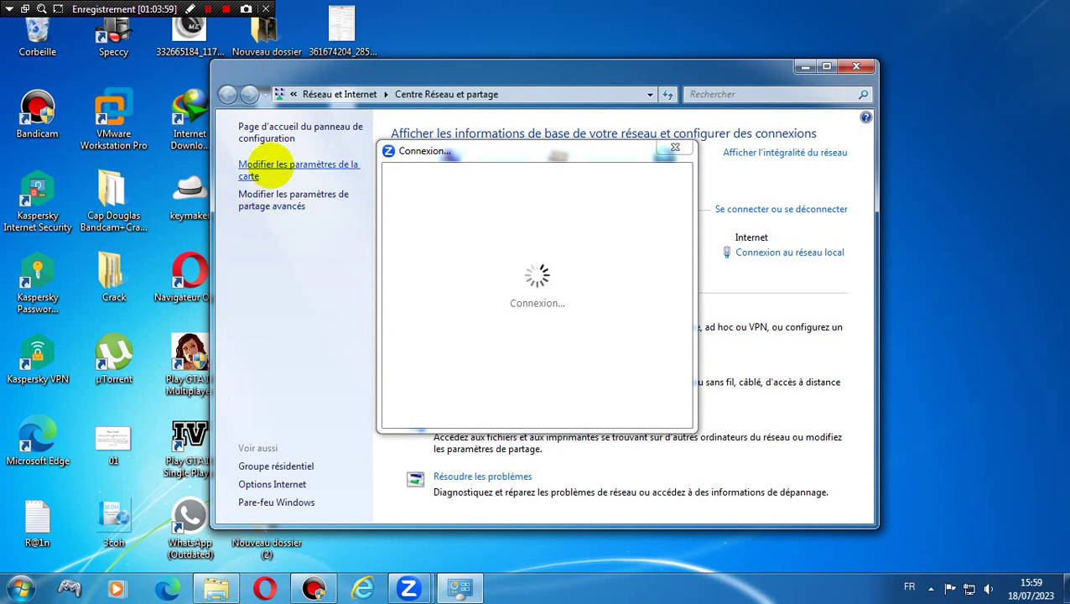
{"action": "left_click", "coordinate": [265, 165]}
{"action": "left_click_drag", "start_coordinate": [539, 159], "coordinate": [652, 184]}
{"action": "left_click", "coordinate": [344, 171]}
{"action": "right_click", "coordinate": [346, 172]}
{"action": "left_click", "coordinate": [394, 326]}
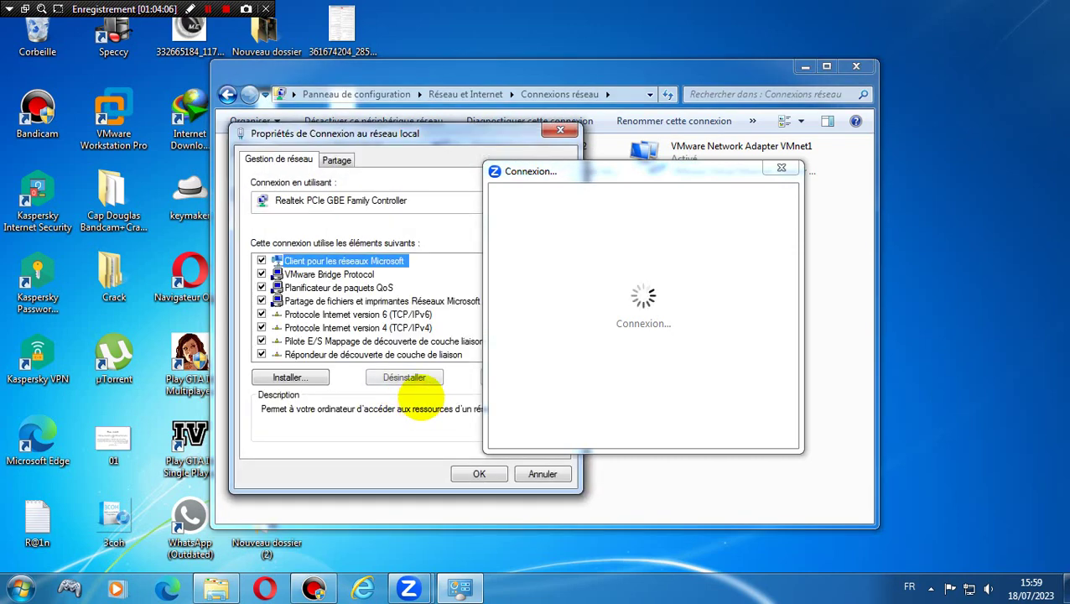
Step: Move Zoom's connecting window aside and open the TCP/IPv4 settings of Connexion au réseau local from newly opened connection properties
{"action": "left_click_drag", "start_coordinate": [626, 172], "coordinate": [977, 153]}
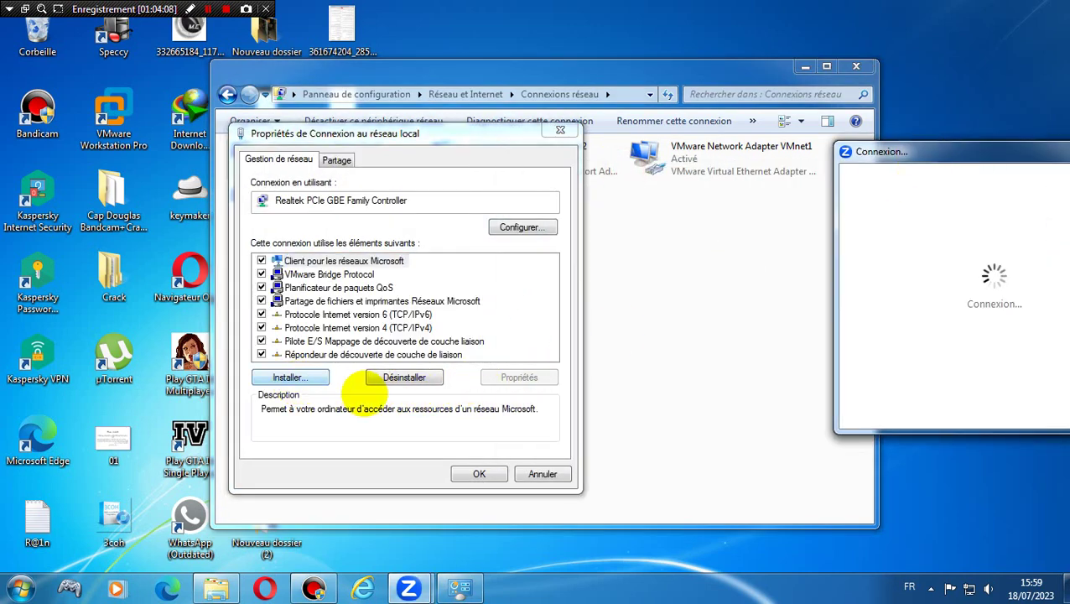
{"action": "left_click", "coordinate": [543, 474]}
{"action": "right_click", "coordinate": [349, 162]}
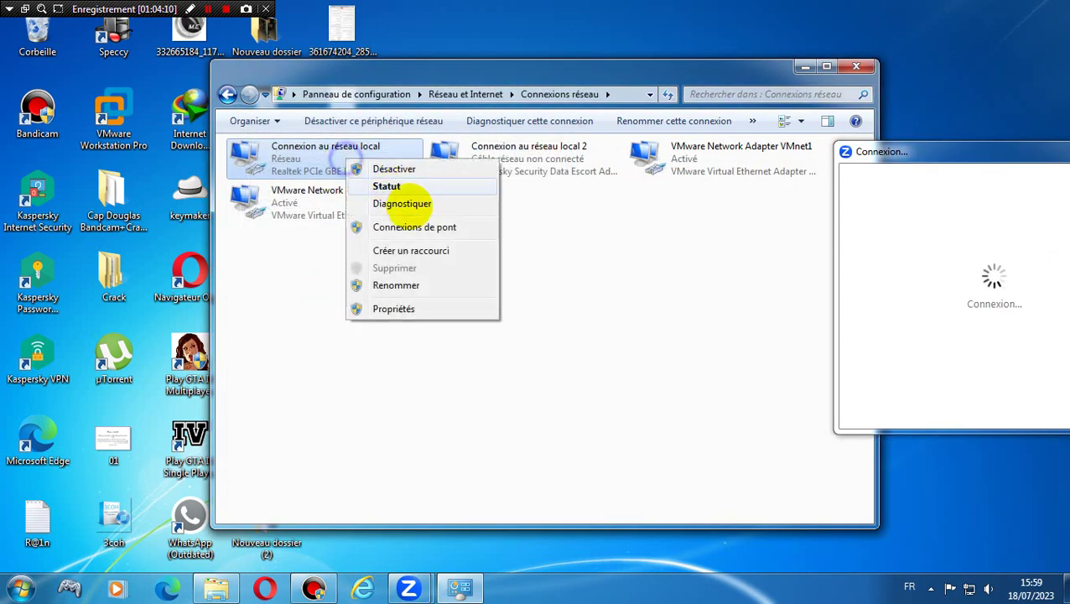
{"action": "left_click", "coordinate": [420, 309]}
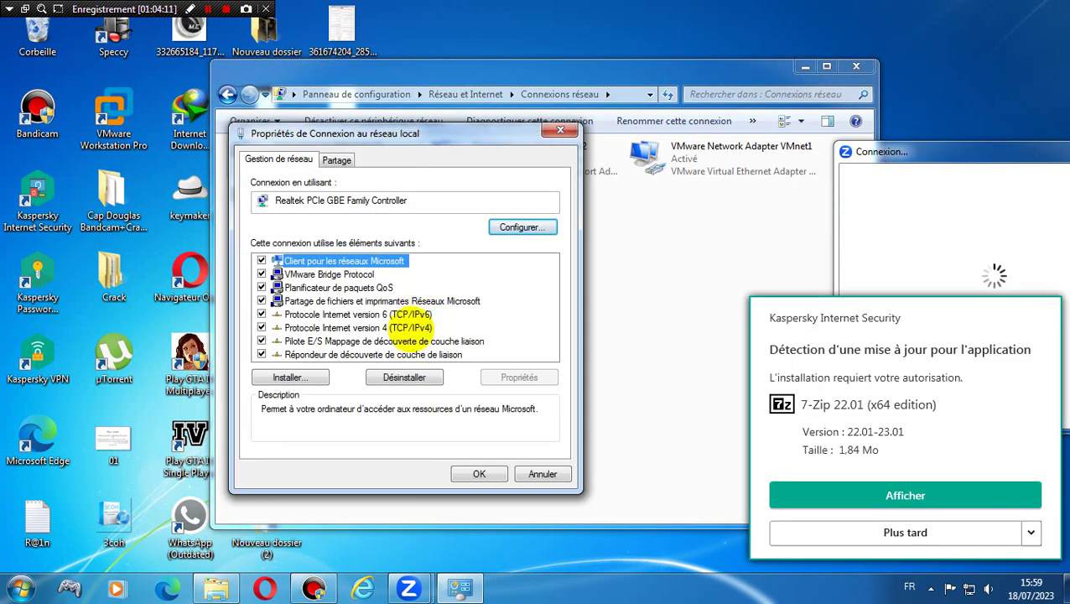
{"action": "left_click", "coordinate": [411, 327]}
{"action": "left_click", "coordinate": [509, 377]}
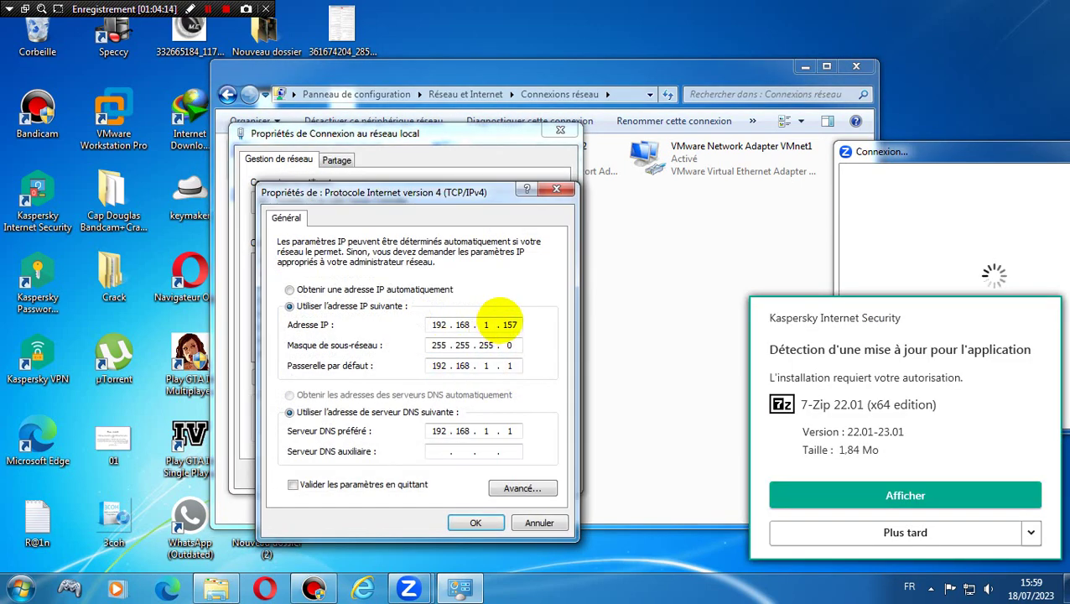
Step: Set the local connection's IP address to 192.168.1.19, apply it and close the network connections window
{"action": "double_click", "coordinate": [503, 324]}
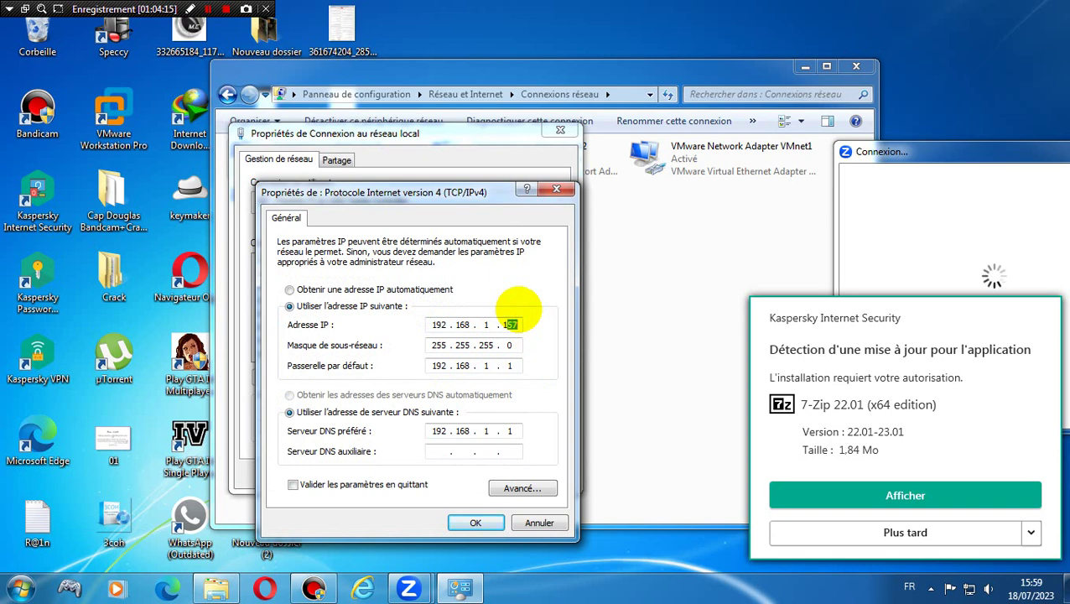
{"action": "type", "text": "14"}
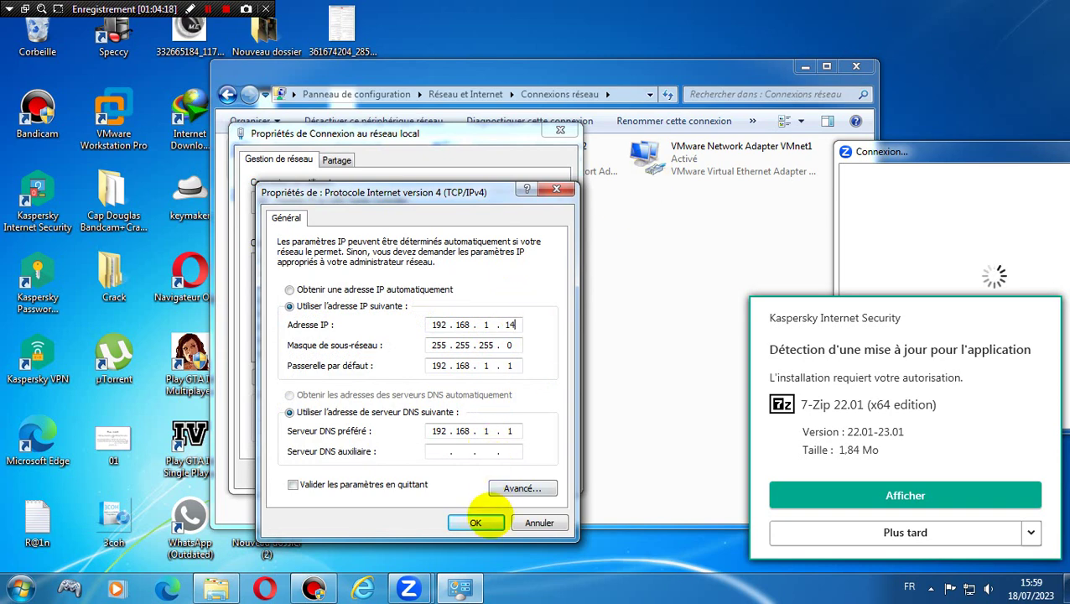
{"action": "key", "text": "BackSpace"}
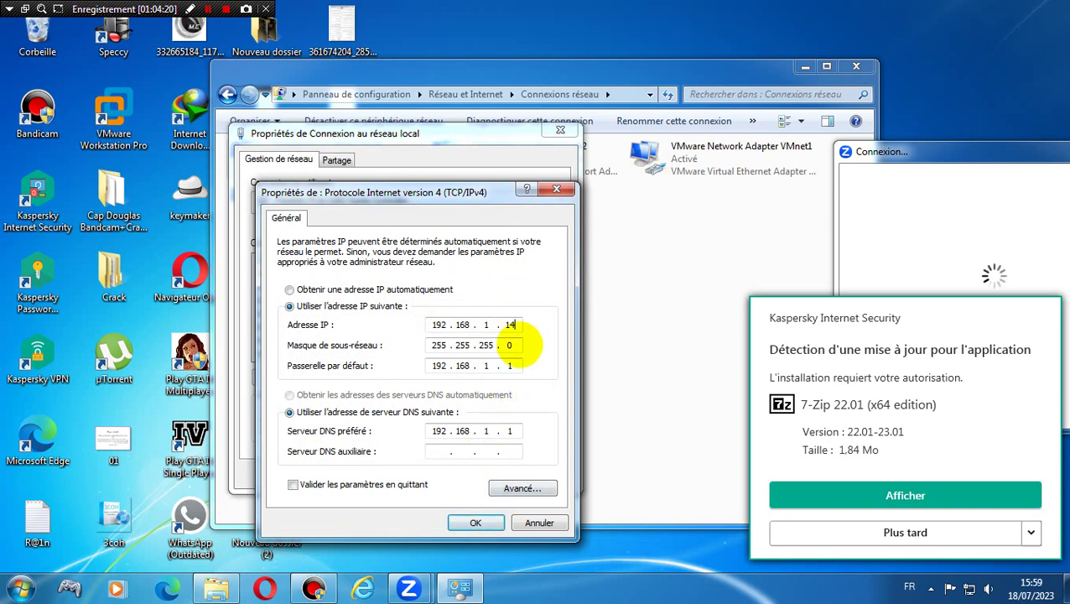
{"action": "type", "text": "9"}
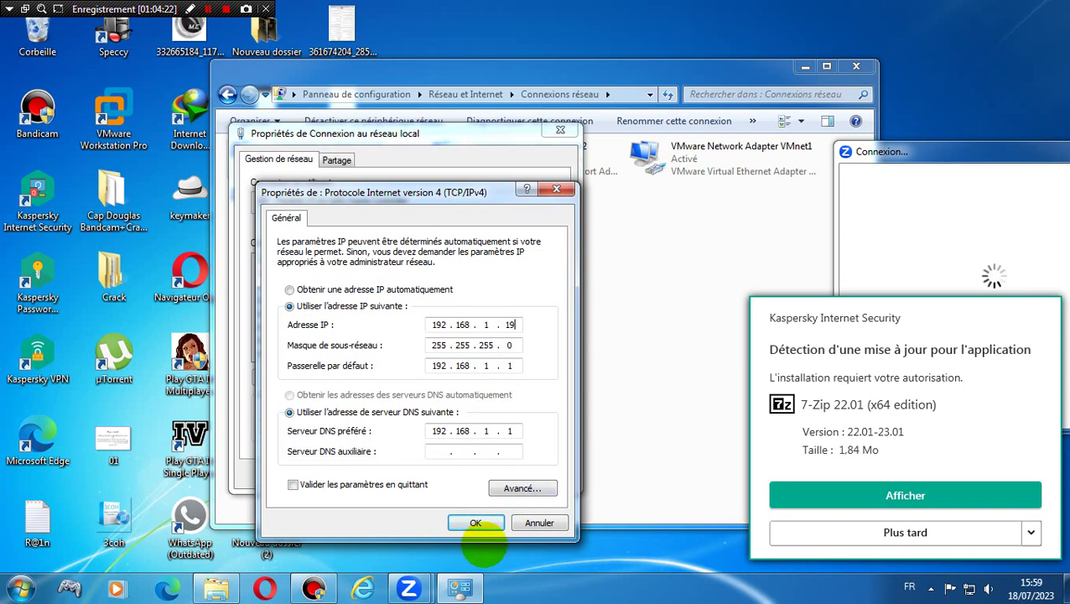
{"action": "left_click", "coordinate": [476, 523]}
{"action": "left_click", "coordinate": [479, 474]}
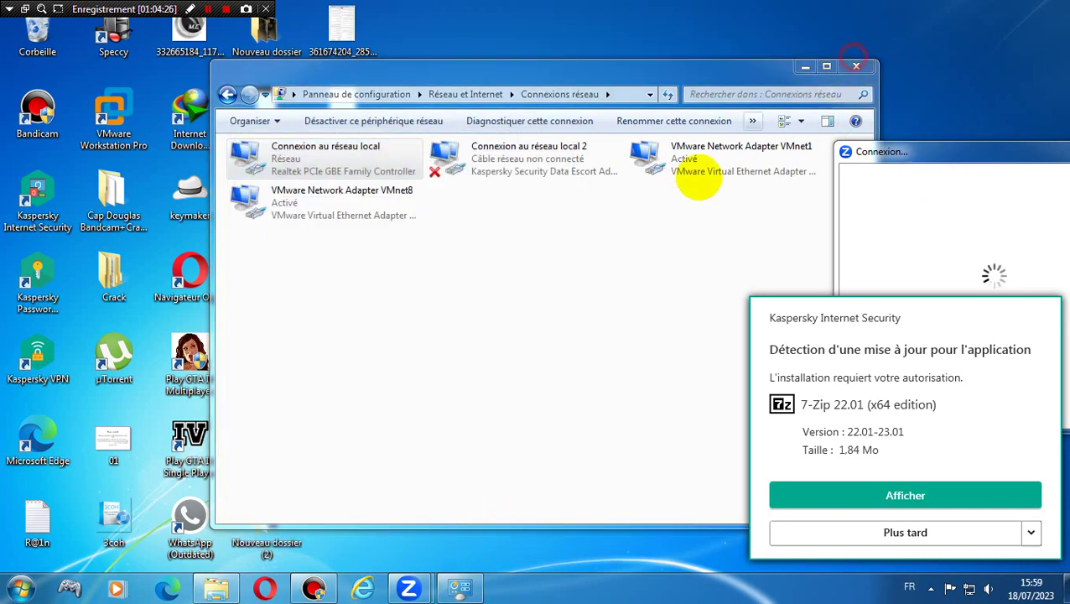
{"action": "left_click", "coordinate": [855, 67]}
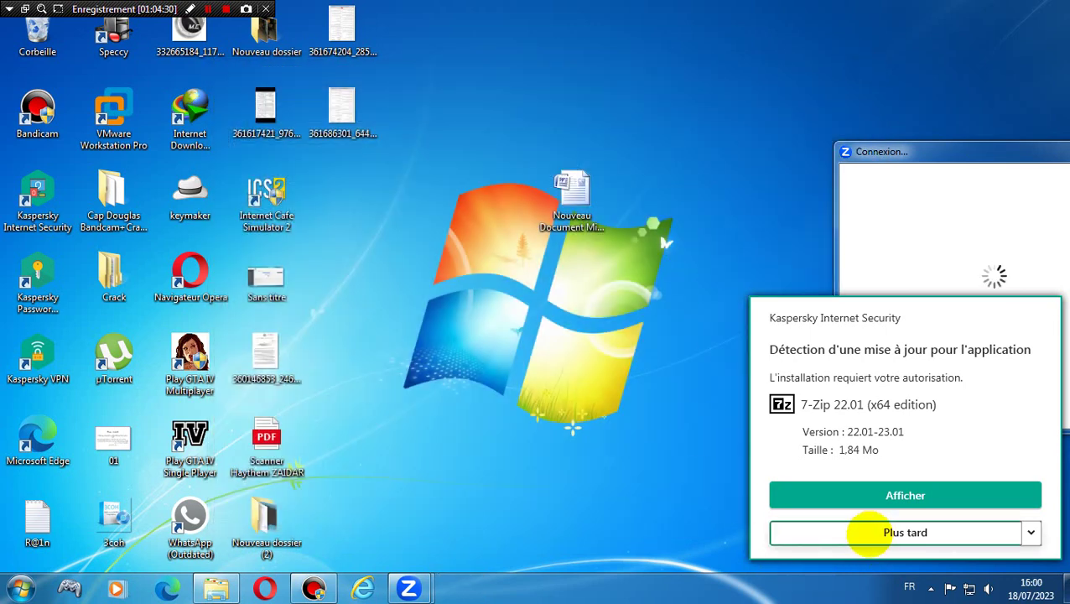
Step: Postpone the 7-Zip update offered by Kaspersky and move Zoom's connecting window back to the middle of the desktop
{"action": "left_click", "coordinate": [867, 533]}
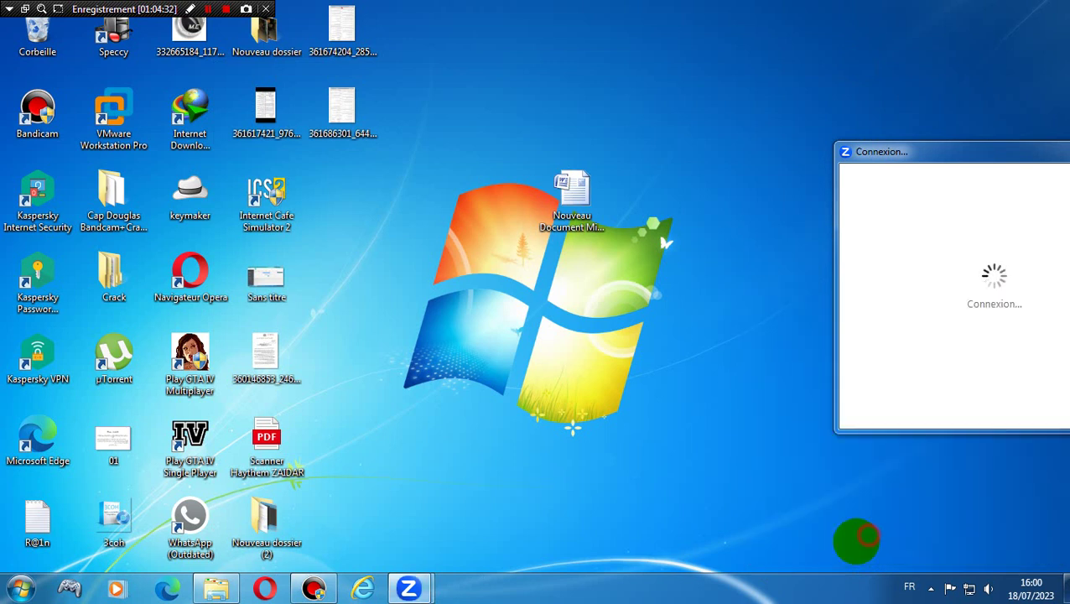
{"action": "left_click_drag", "start_coordinate": [922, 153], "coordinate": [541, 118]}
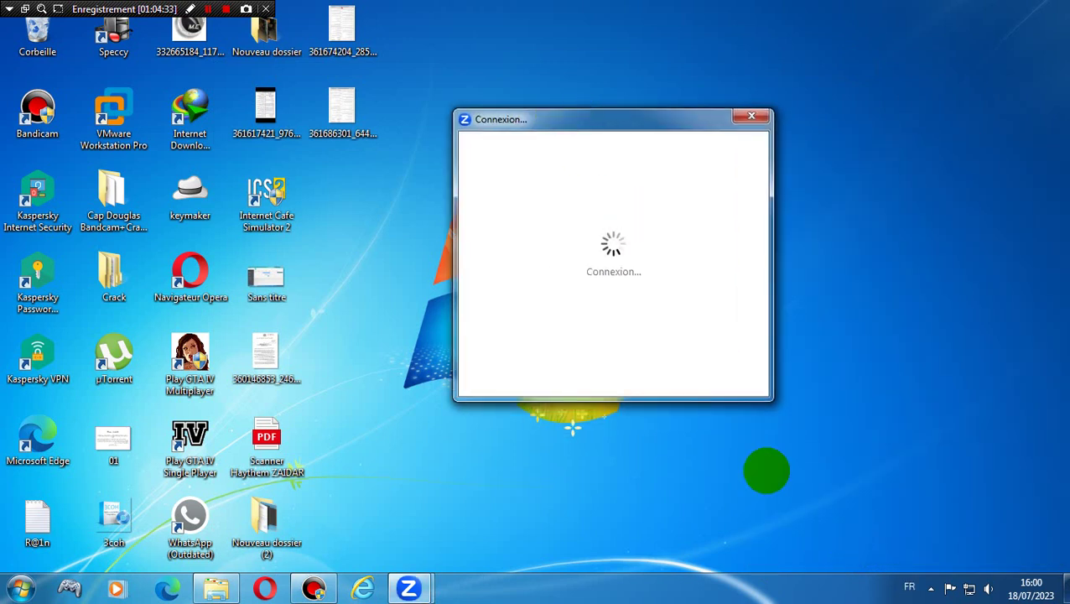
Step: Quit Kaspersky Internet Security and Kaspersky VPN running in the background, and show the remaining hidden background programs
{"action": "left_click", "coordinate": [930, 588]}
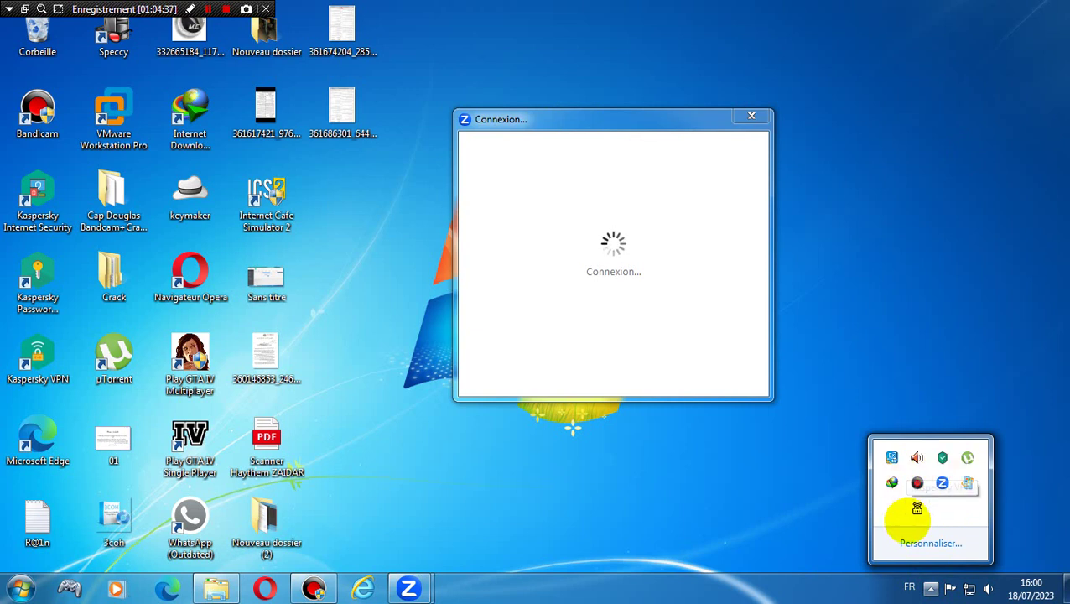
{"action": "right_click", "coordinate": [941, 457]}
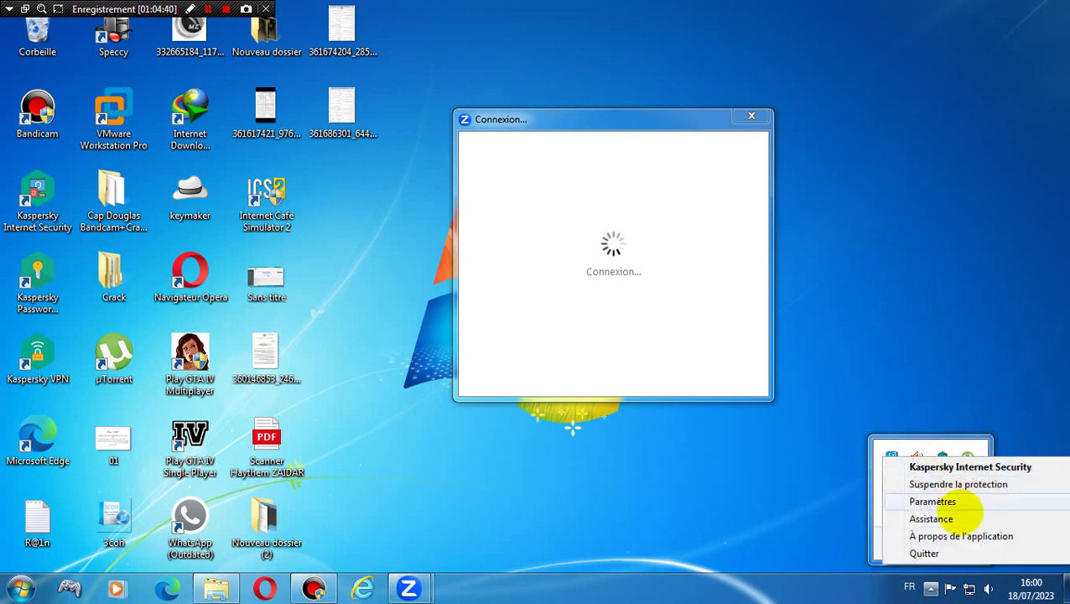
{"action": "left_click", "coordinate": [944, 550]}
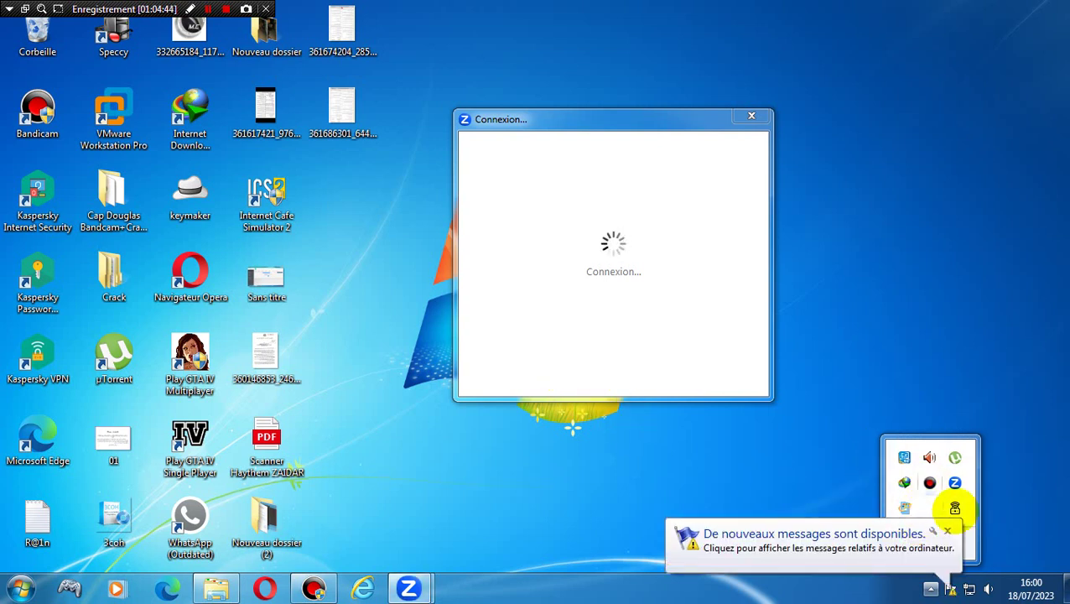
{"action": "right_click", "coordinate": [954, 507]}
{"action": "left_click", "coordinate": [940, 497]}
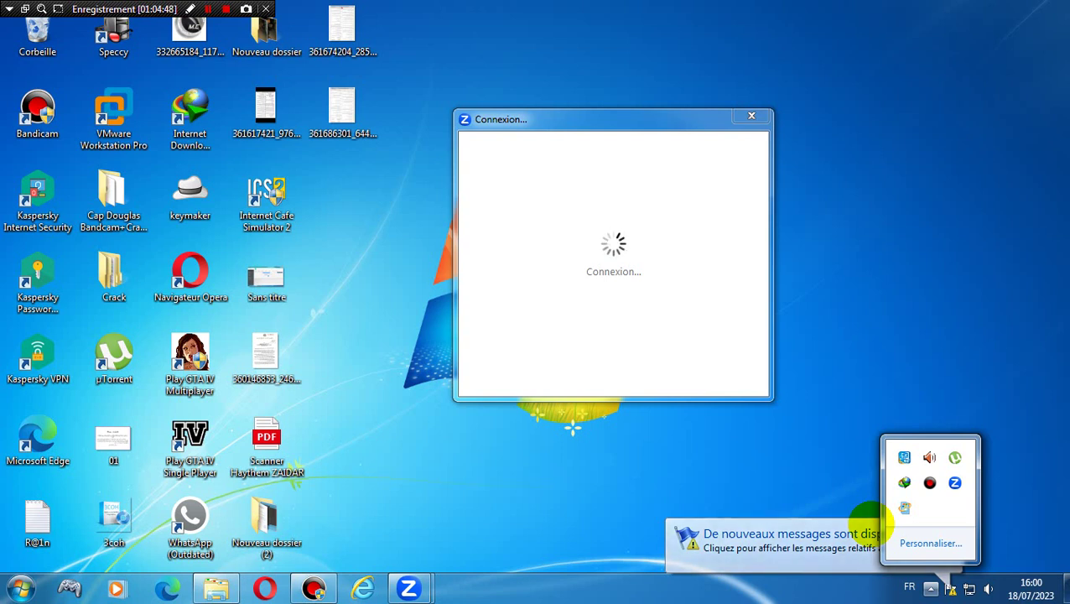
{"action": "left_click", "coordinate": [871, 523]}
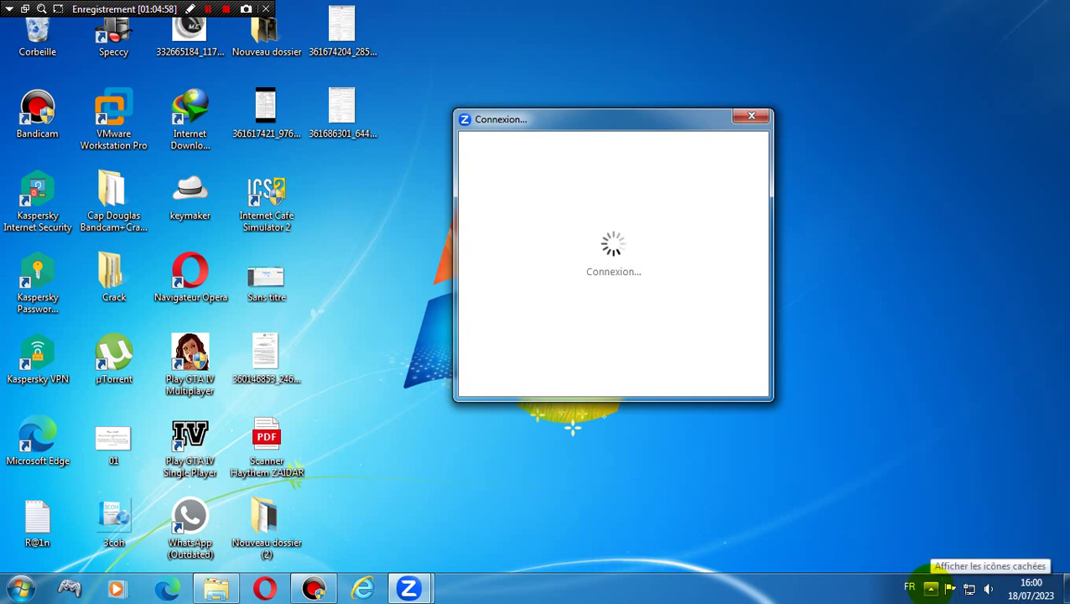
{"action": "left_click", "coordinate": [931, 587]}
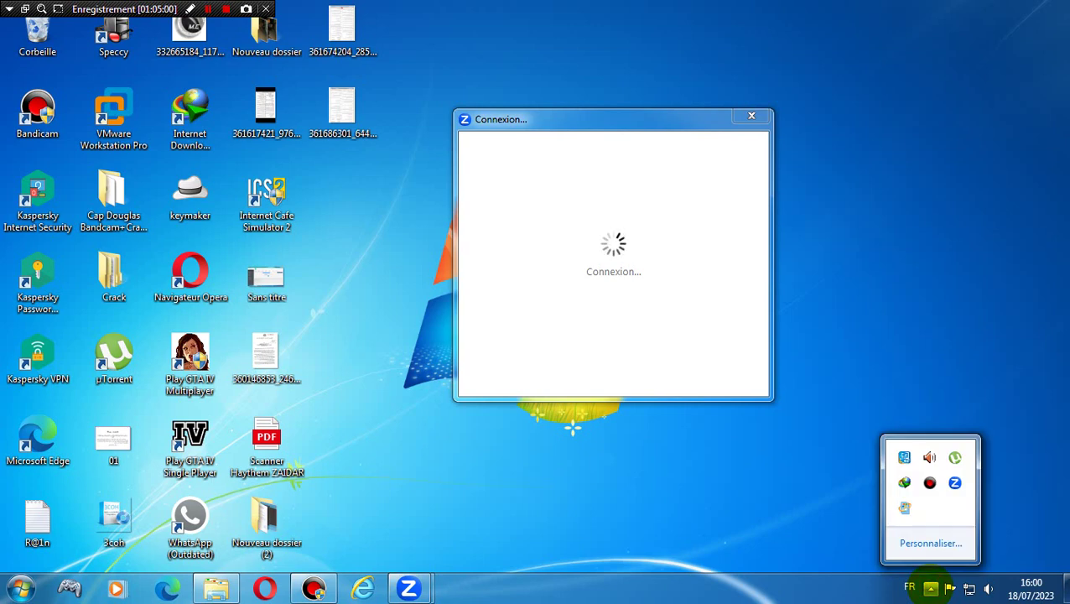